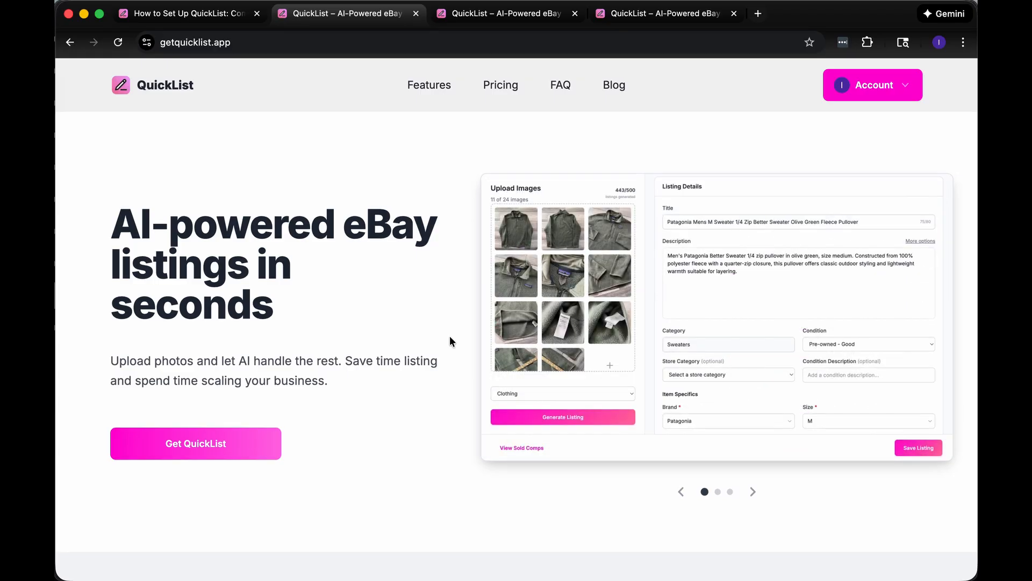
# - Look over the QuickList home page, including the demo video and the Free, Standard, Professional and Enterprise pricing plans
pyautogui.scroll(-15, 449, 337)
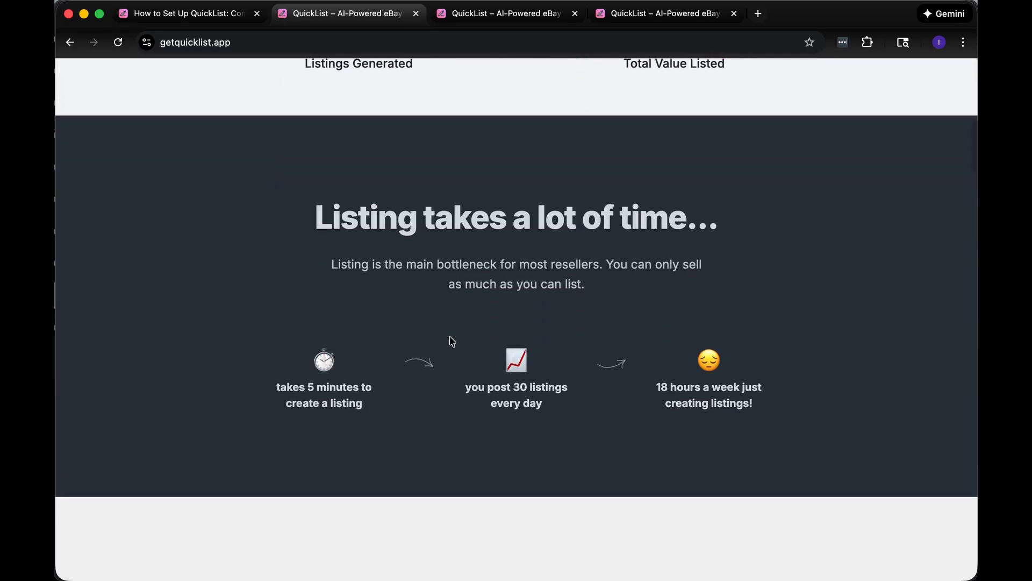
pyautogui.scroll(-20, 450, 341)
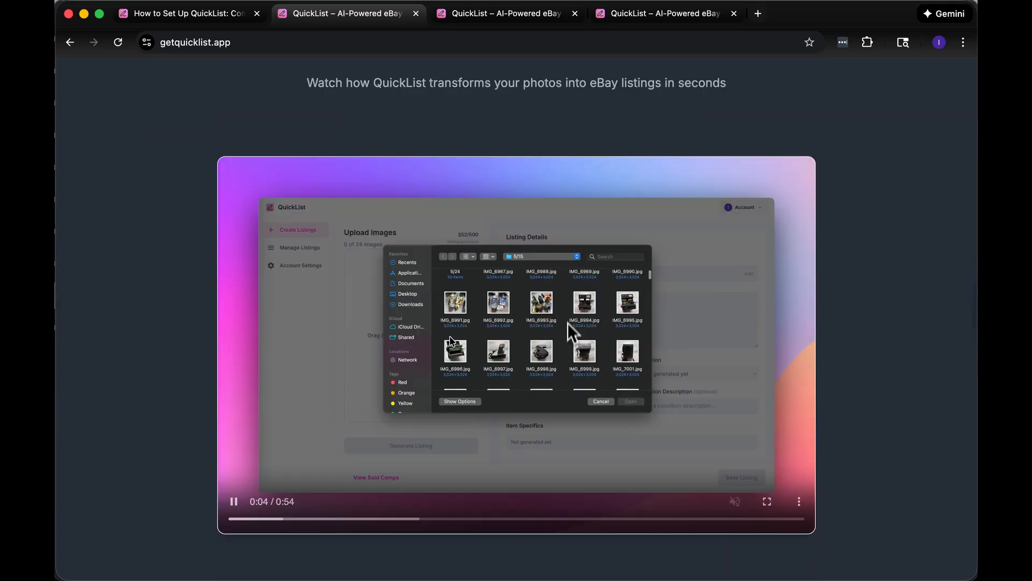
pyautogui.scroll(-5, 449, 340)
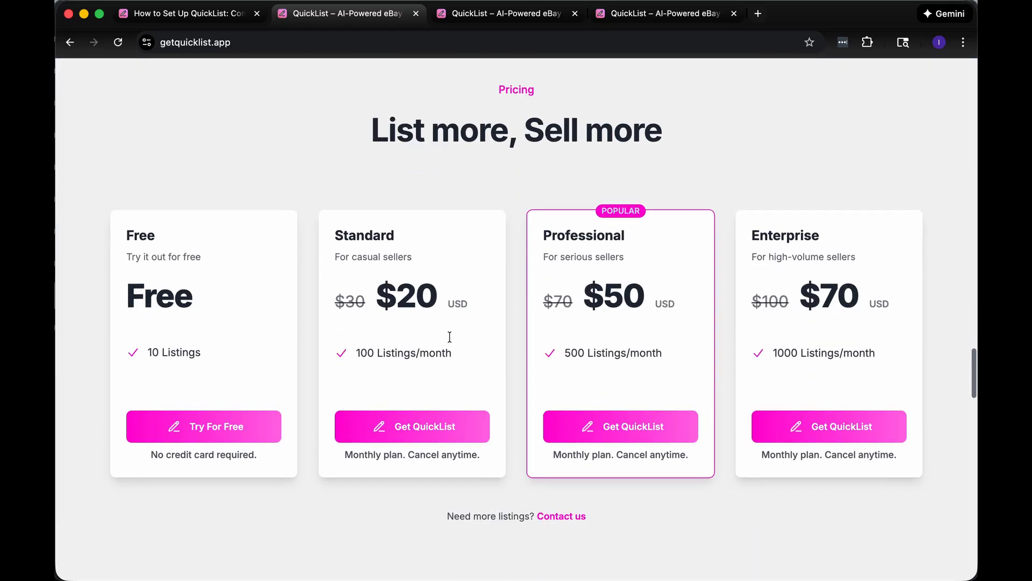
pyautogui.scroll(1, 299, 375)
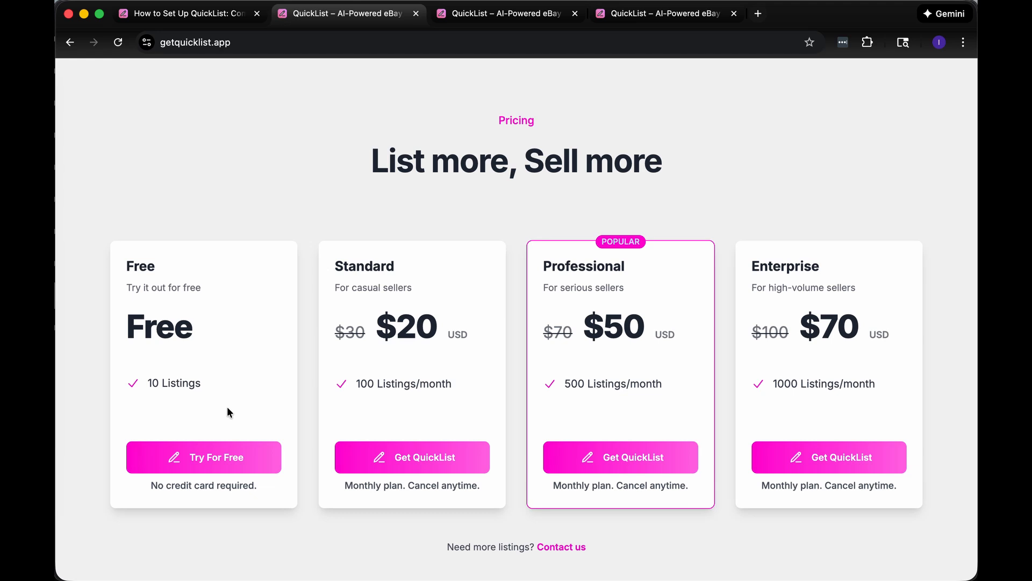
pyautogui.scroll(-1, 227, 407)
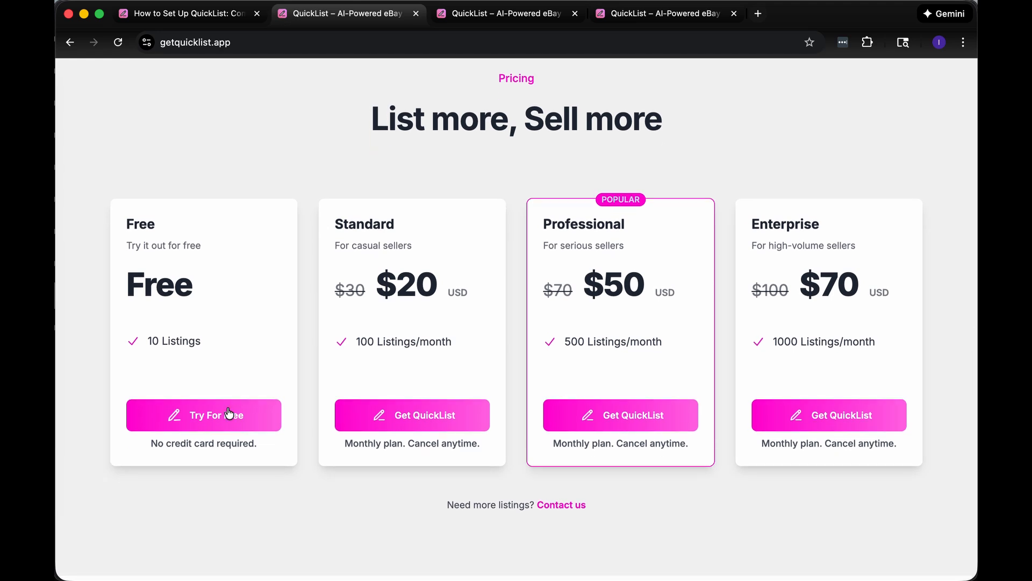
pyautogui.scroll(20, 227, 409)
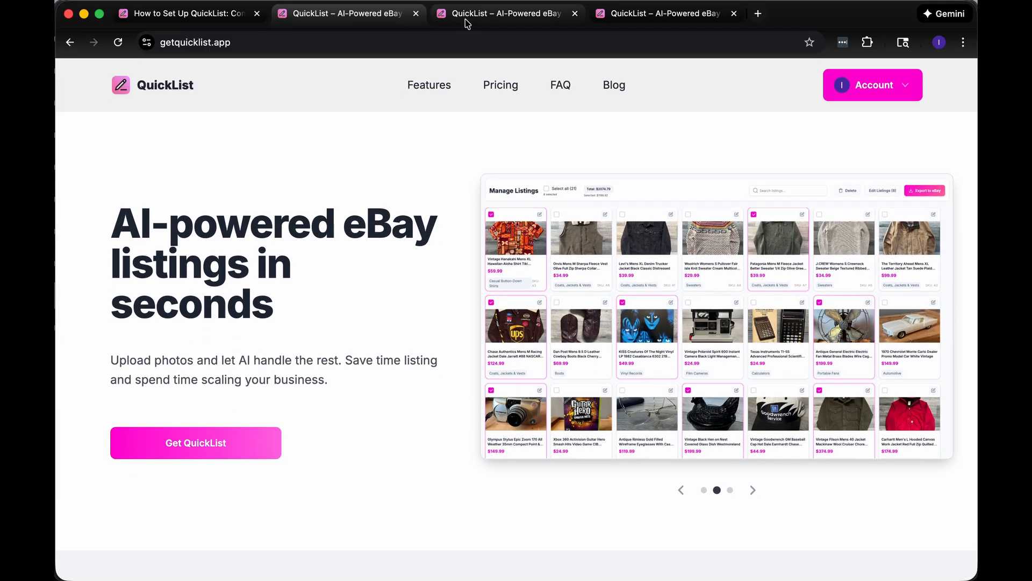
# - Open the QuickList dashboard and look over the individual listing, bulk listing and Manage Listings pages
pyautogui.click(468, 21)
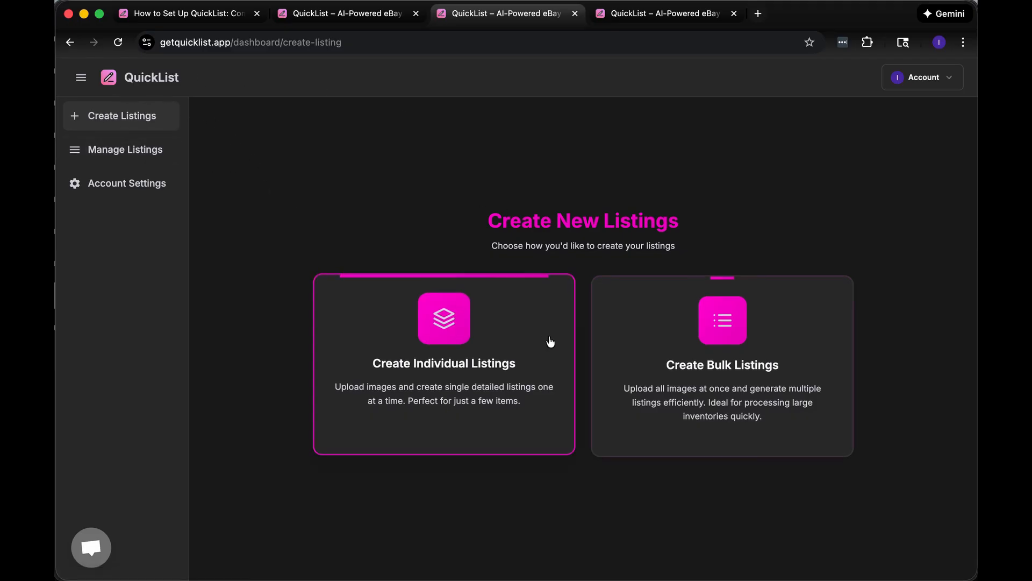
pyautogui.click(506, 345)
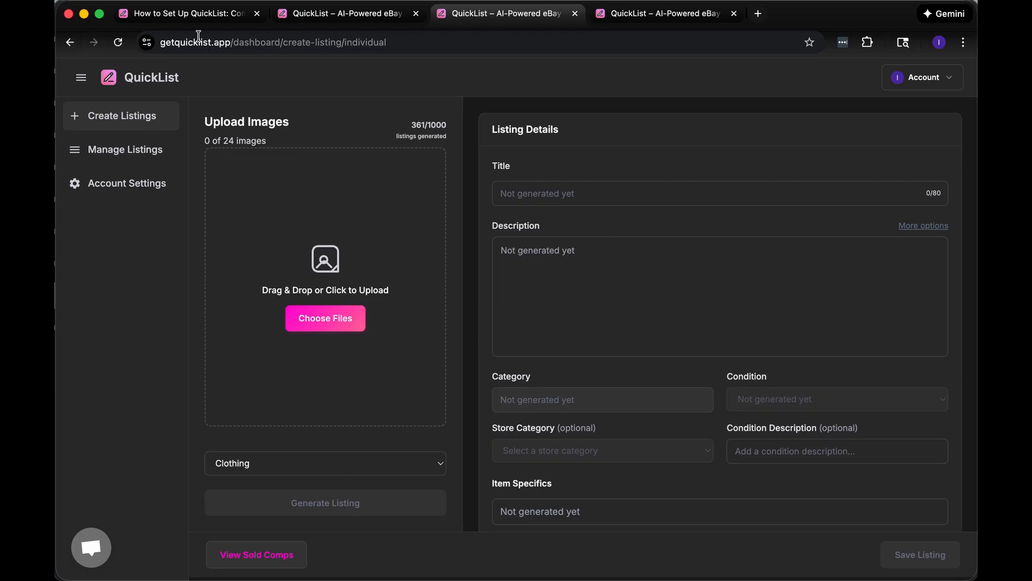
pyautogui.click(70, 42)
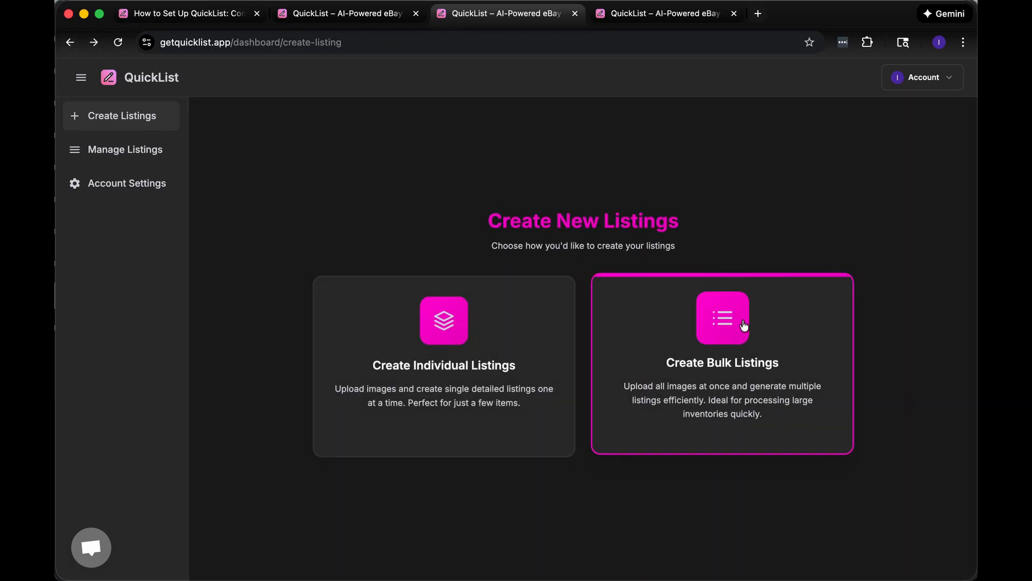
pyautogui.click(745, 324)
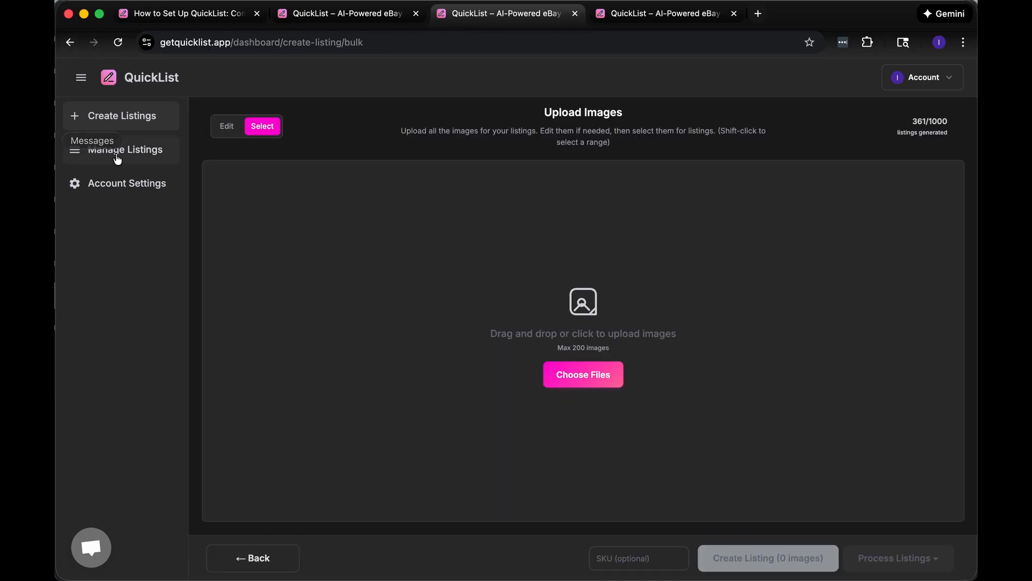
pyautogui.click(130, 157)
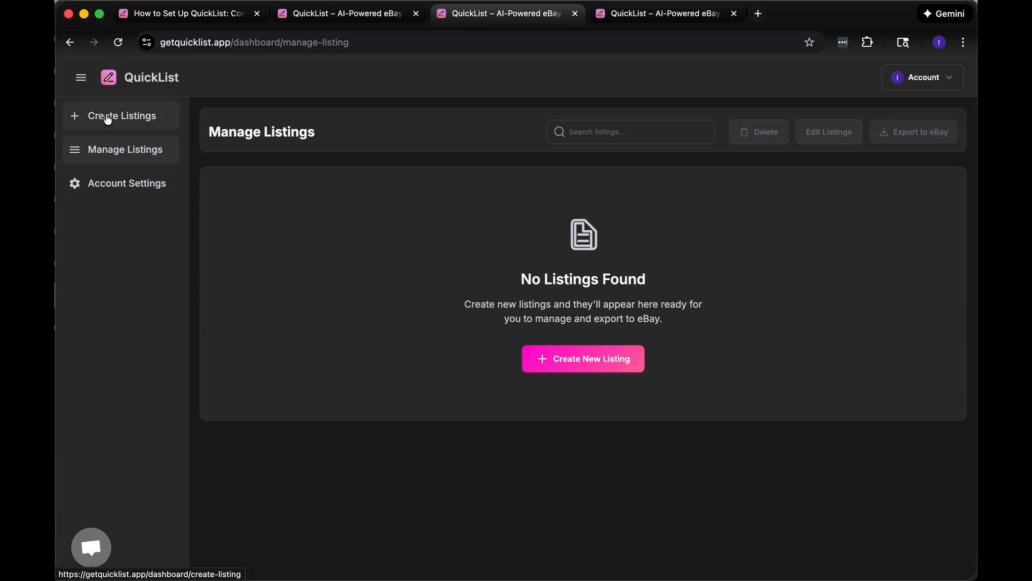
# - Start a bulk listing and upload all 115 images from the demo folder
pyautogui.click(107, 121)
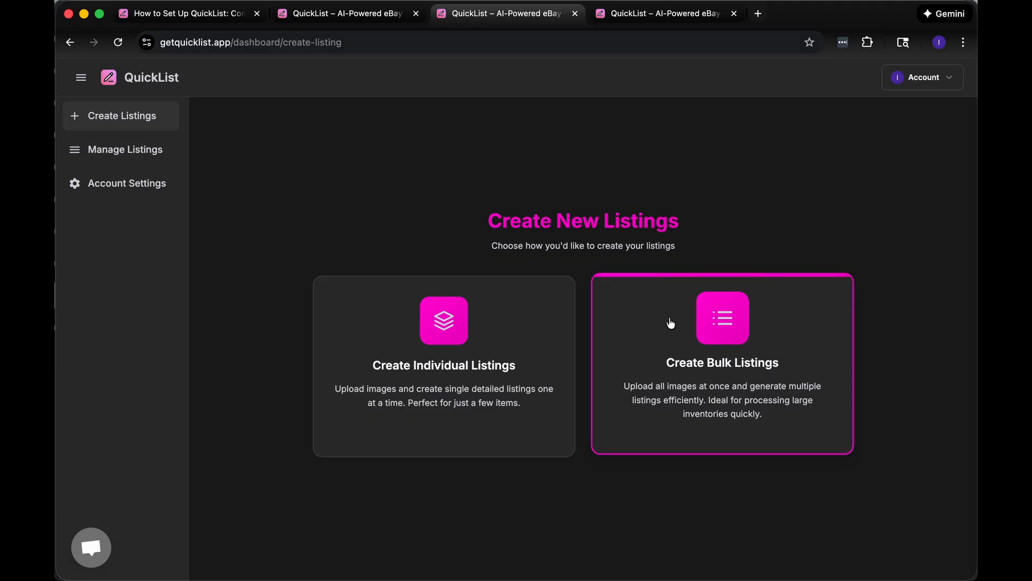
pyautogui.click(671, 322)
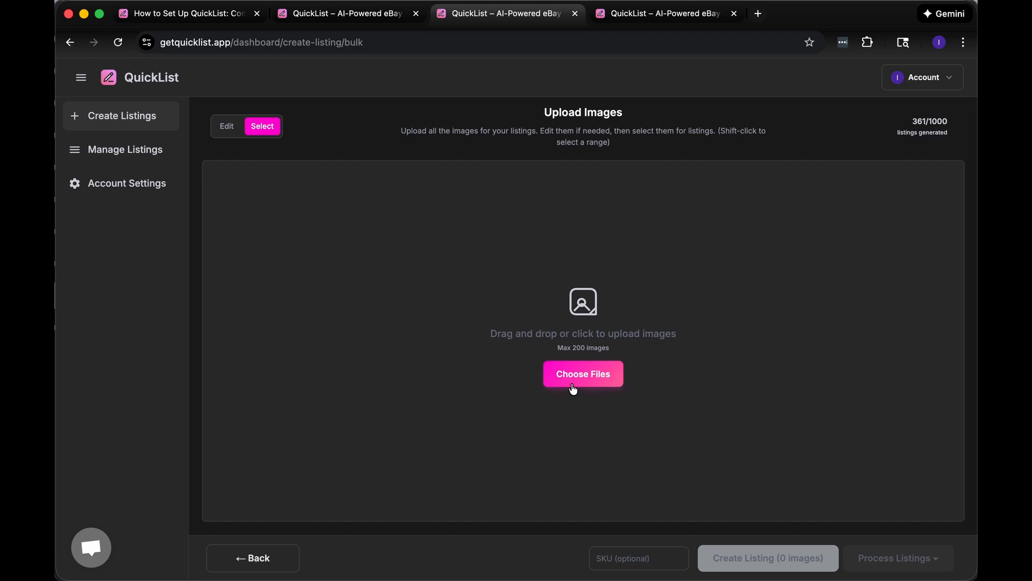
pyautogui.click(576, 372)
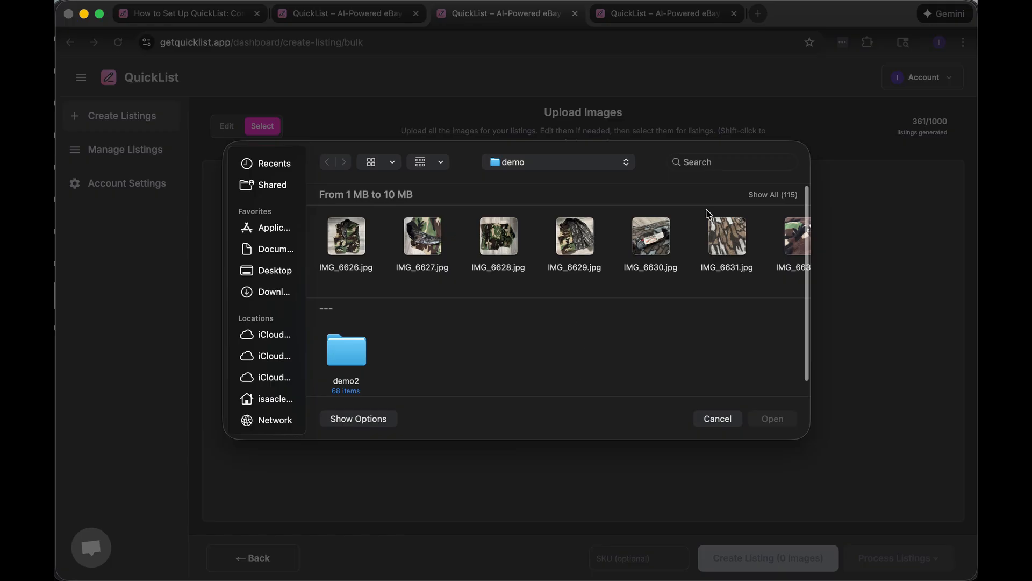
pyautogui.click(772, 198)
pyautogui.press('super+a')
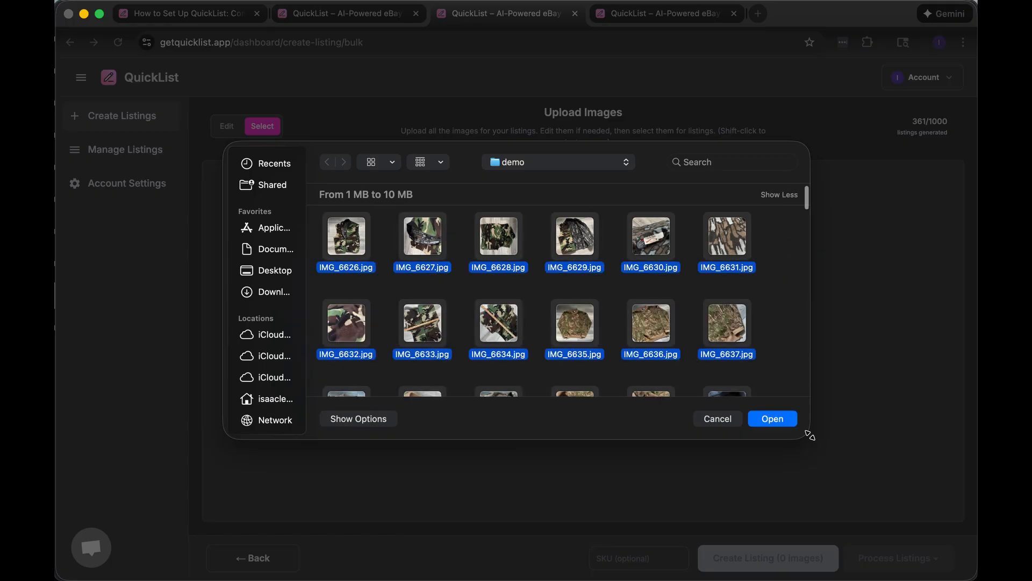
pyautogui.click(781, 419)
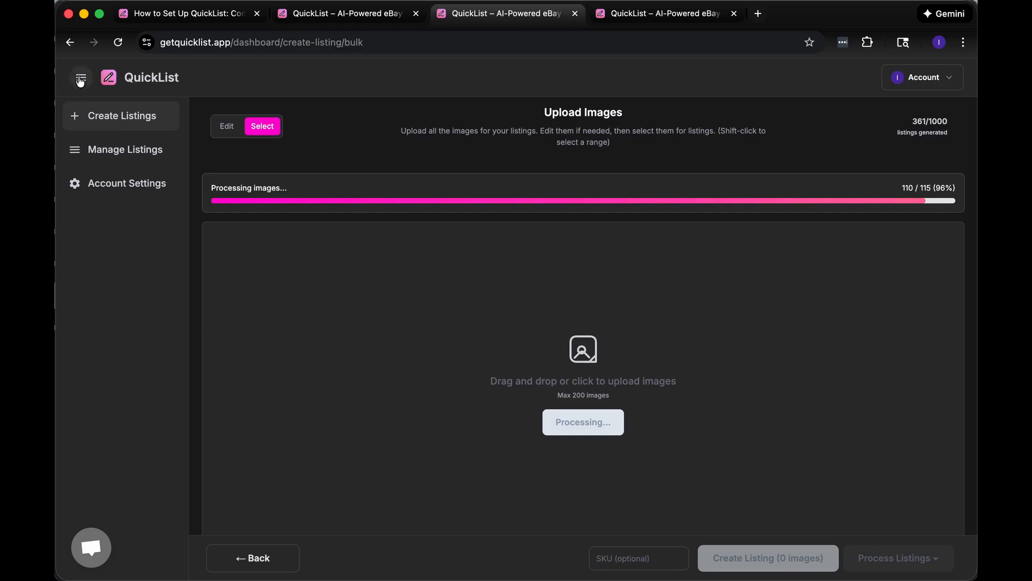
# - Collapse the navigation sidebar and look through the uploaded images
pyautogui.click(80, 79)
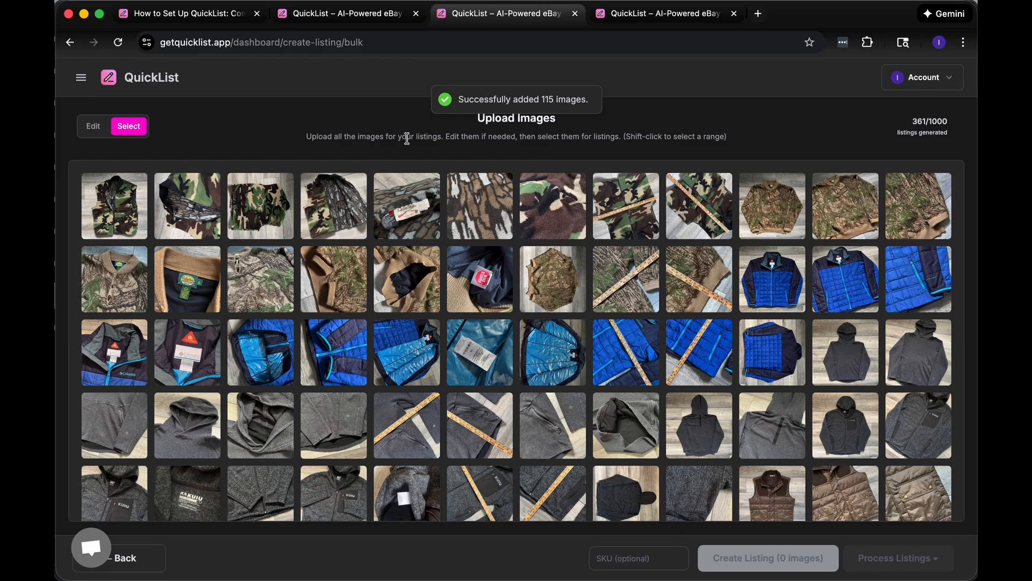
pyautogui.scroll(-10, 434, 372)
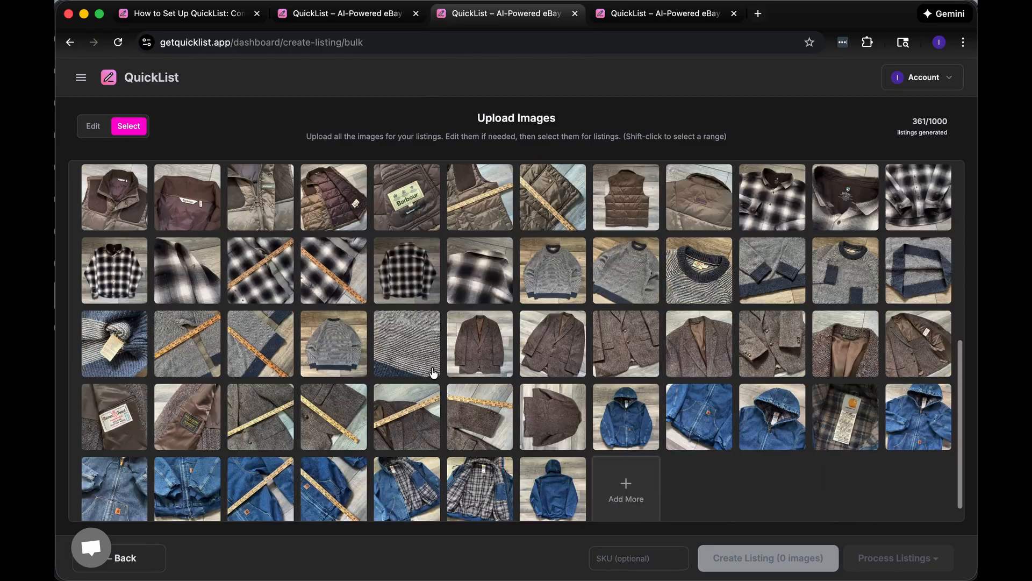
pyautogui.scroll(5, 433, 373)
pyautogui.scroll(3, 434, 372)
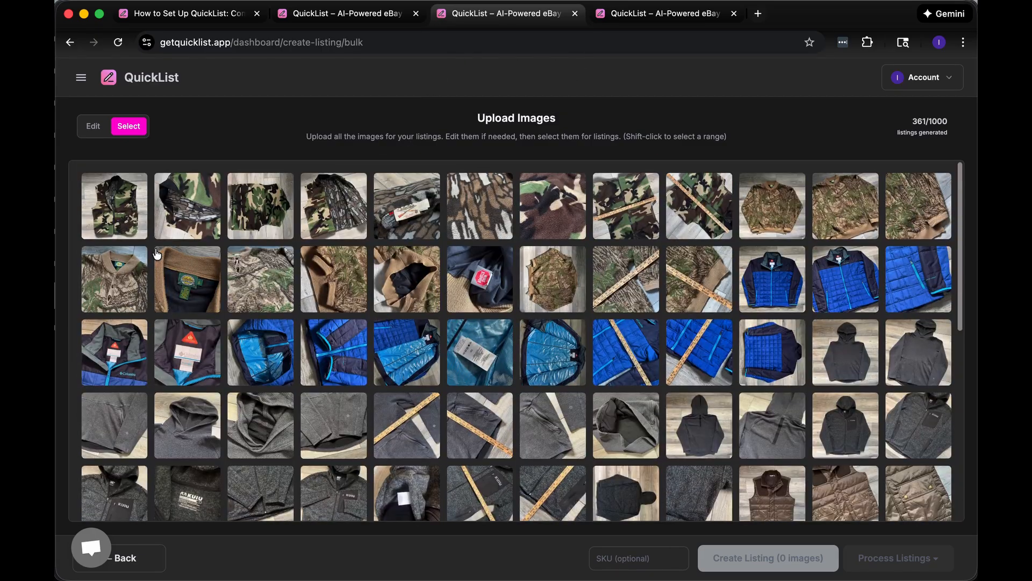
# - Enter image editing mode and rotate the second and third camouflage vest photos until they are upright
pyautogui.click(97, 127)
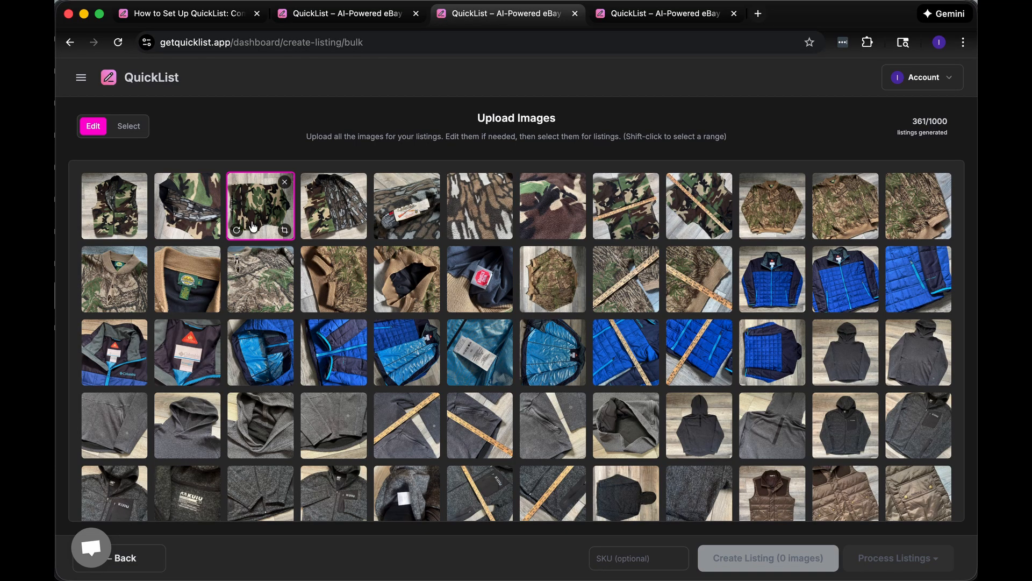
pyautogui.click(159, 231)
pyautogui.click(236, 231)
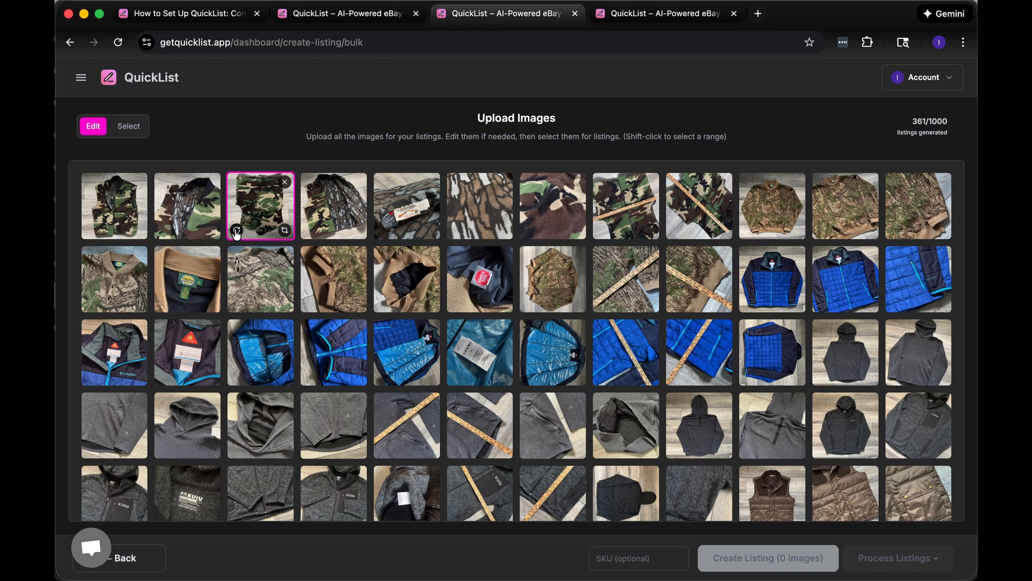
pyautogui.click(236, 231)
pyautogui.click(236, 230)
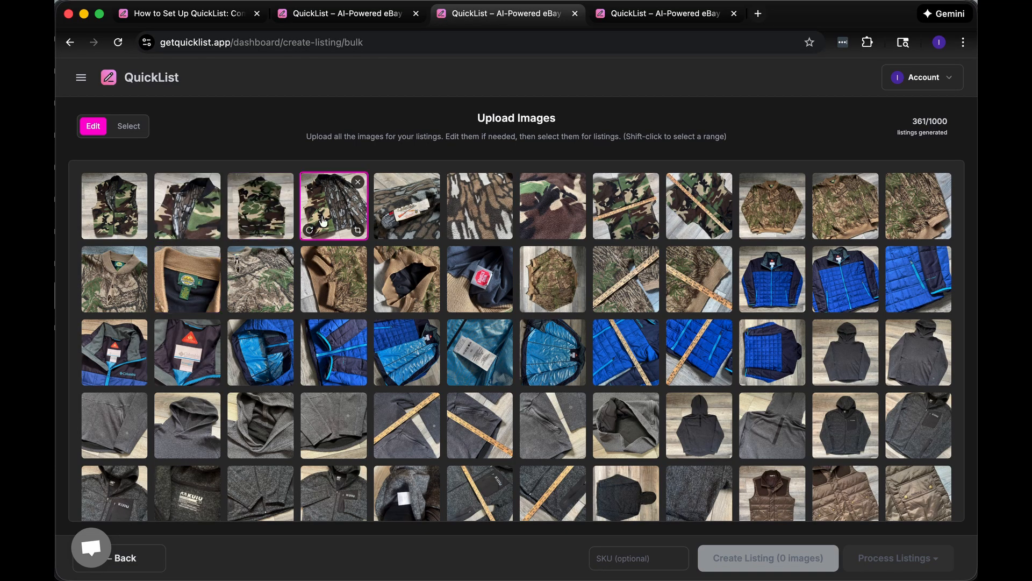
# - Look at the crop options for the fourth camouflage vest photo and close them without cropping
pyautogui.click(357, 230)
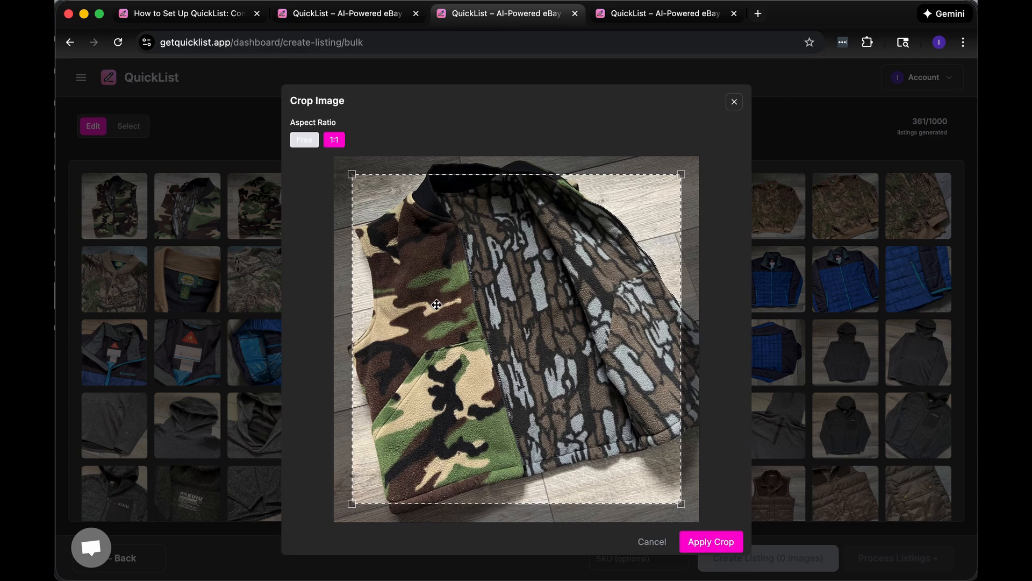
pyautogui.click(735, 102)
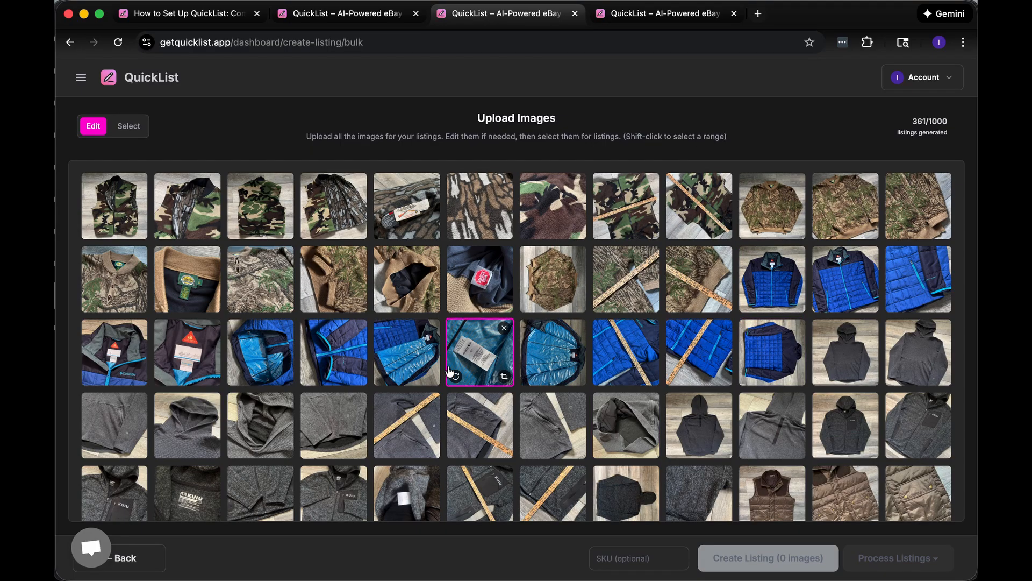
# - Return to selection mode, select the nine camouflage vest photos and create a listing from them
pyautogui.click(136, 134)
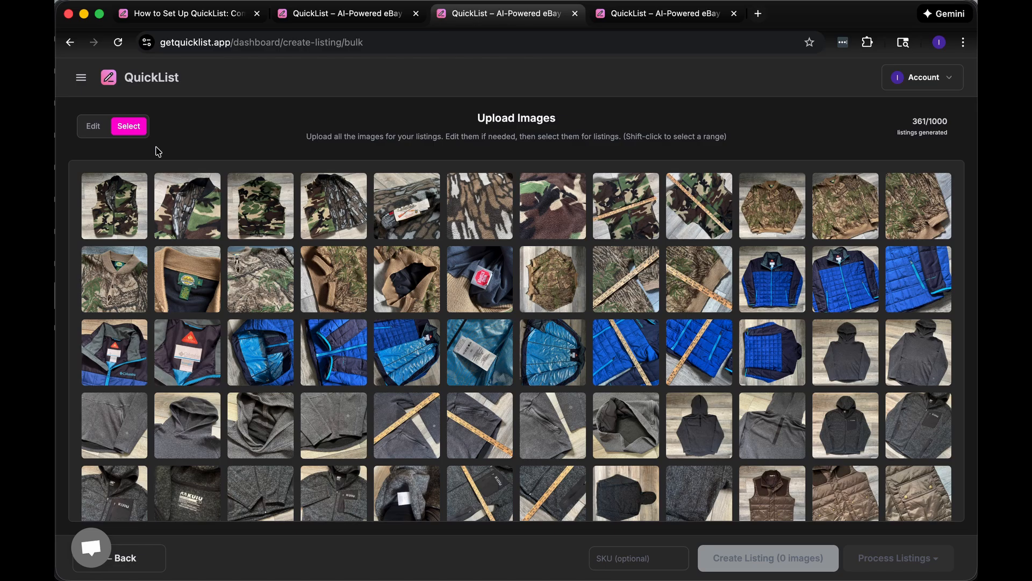
pyautogui.click(123, 209)
pyautogui.click(196, 215)
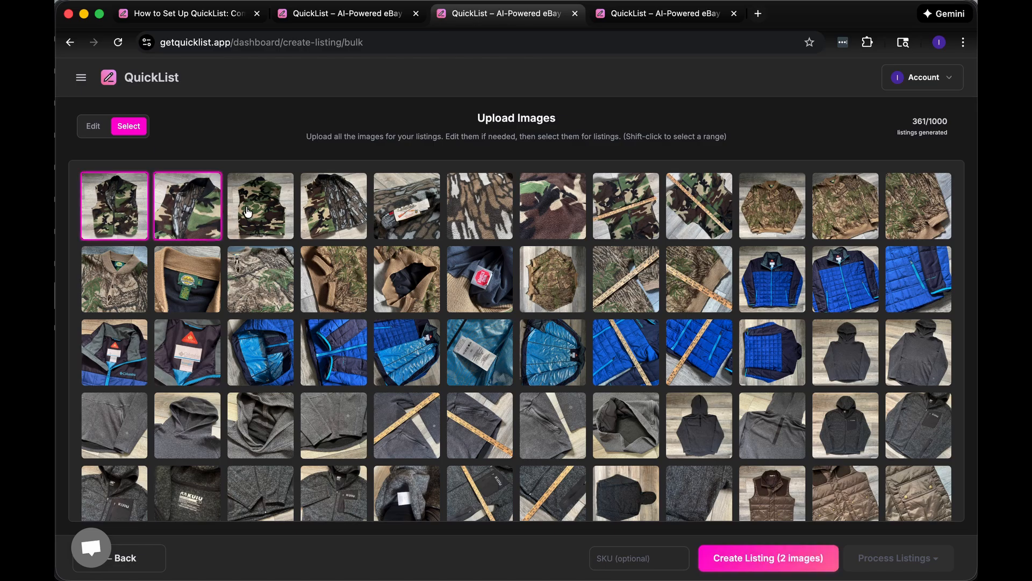
pyautogui.click(262, 213)
pyautogui.click(334, 215)
pyautogui.click(424, 218)
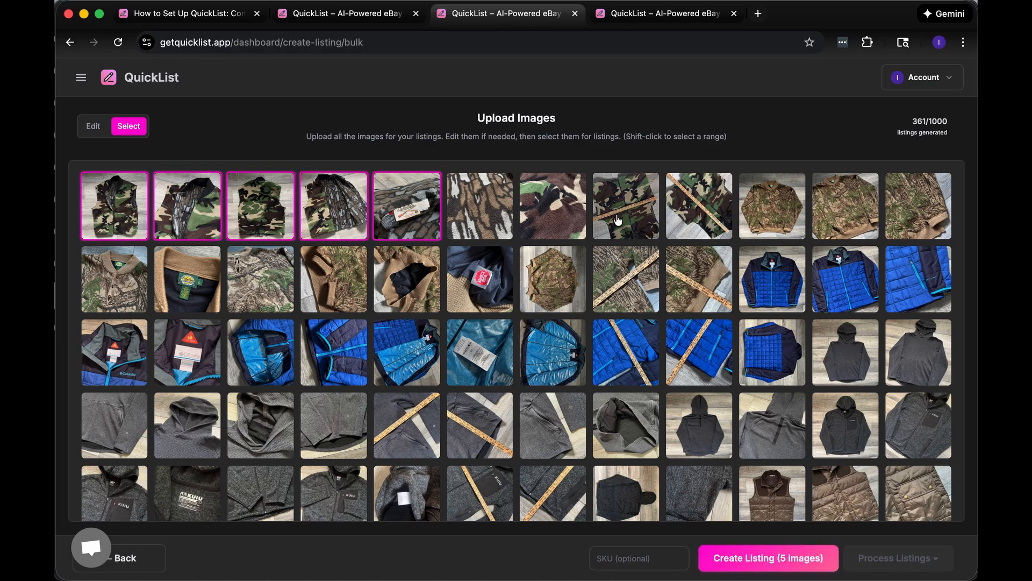
pyautogui.keyDown('shift'); pyautogui.click(705, 211); pyautogui.keyUp('shift')
pyautogui.click(755, 573)
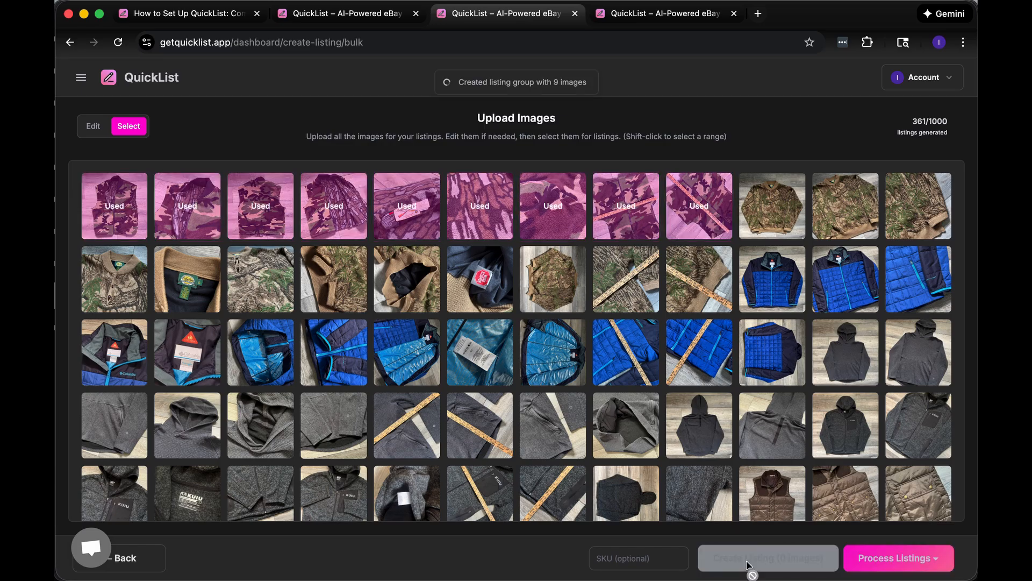
# - Select the 12 photos of the camouflage jacket with the brown collar and create a listing from them
pyautogui.click(750, 231)
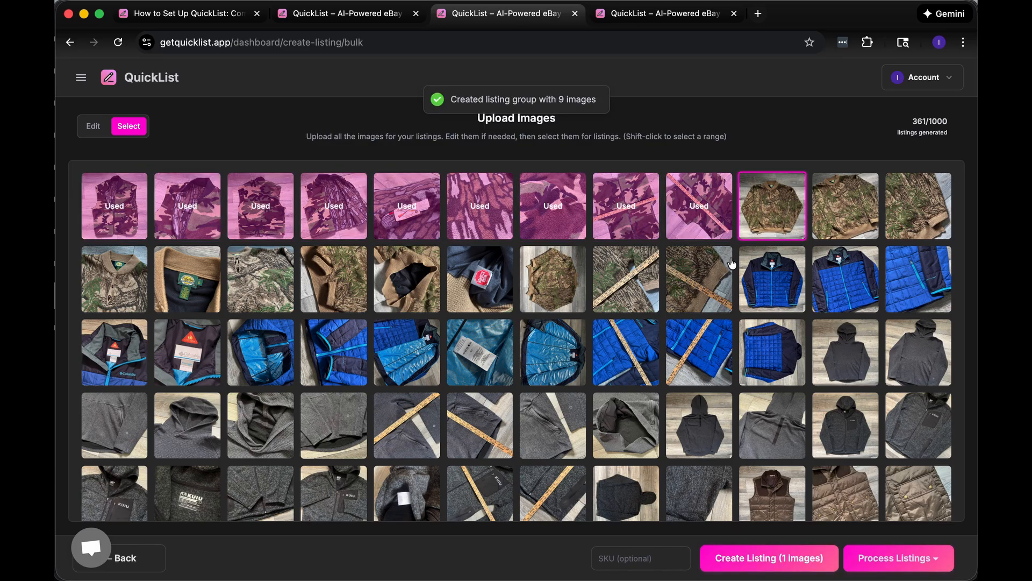
pyautogui.keyDown('shift'); pyautogui.click(696, 292); pyautogui.keyUp('shift')
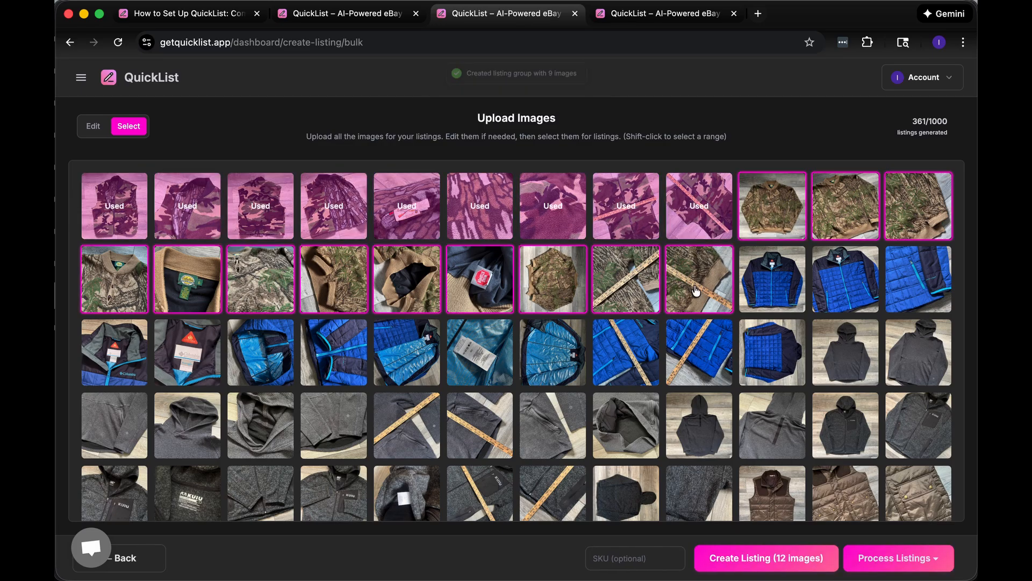
pyautogui.click(754, 564)
# - Select the 13 blue Columbia jacket photos and create a listing from them with SKU A1
pyautogui.click(778, 267)
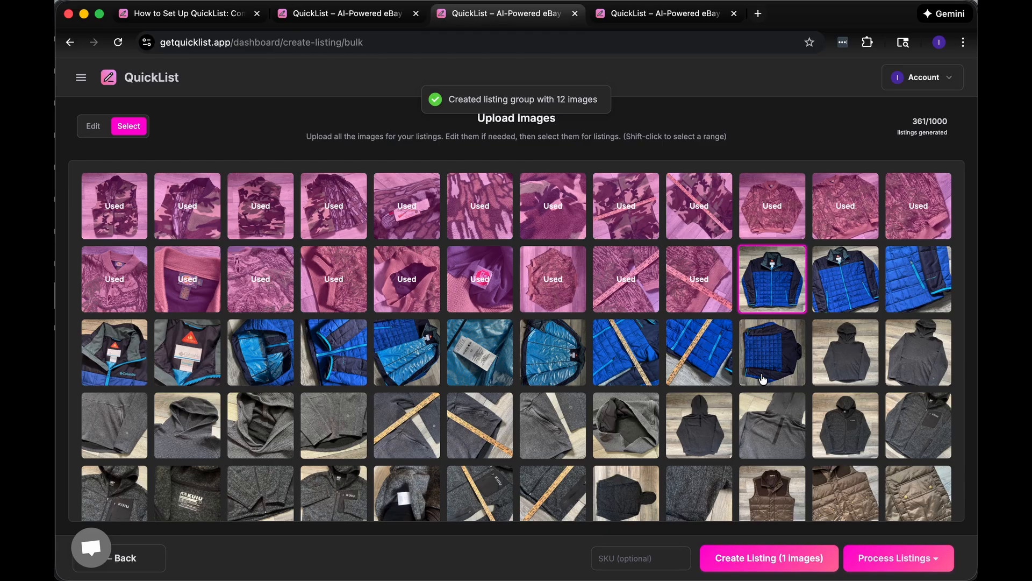
pyautogui.keyDown('shift'); pyautogui.click(774, 376); pyautogui.keyUp('shift')
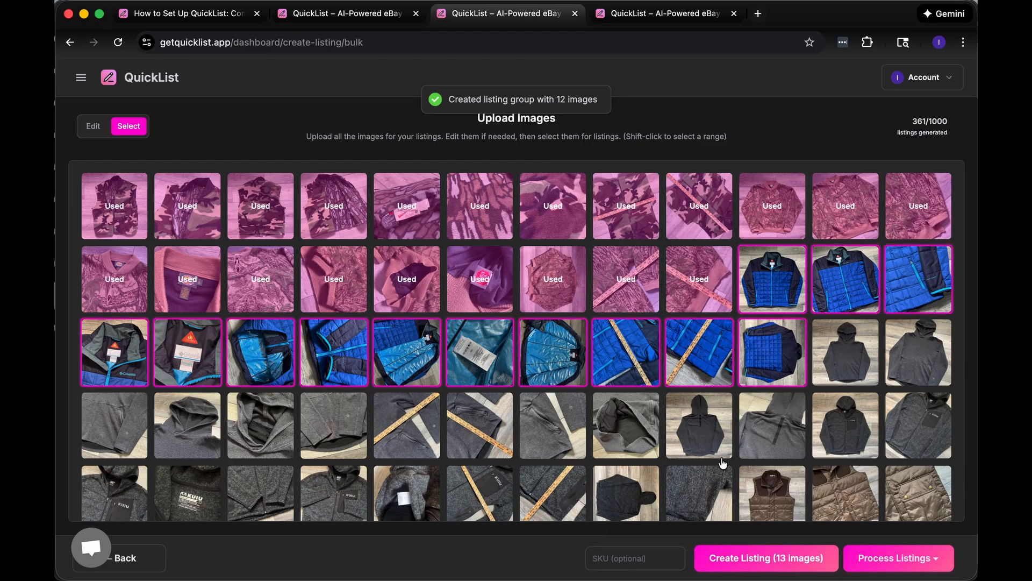
pyautogui.click(627, 560)
pyautogui.write('A1')
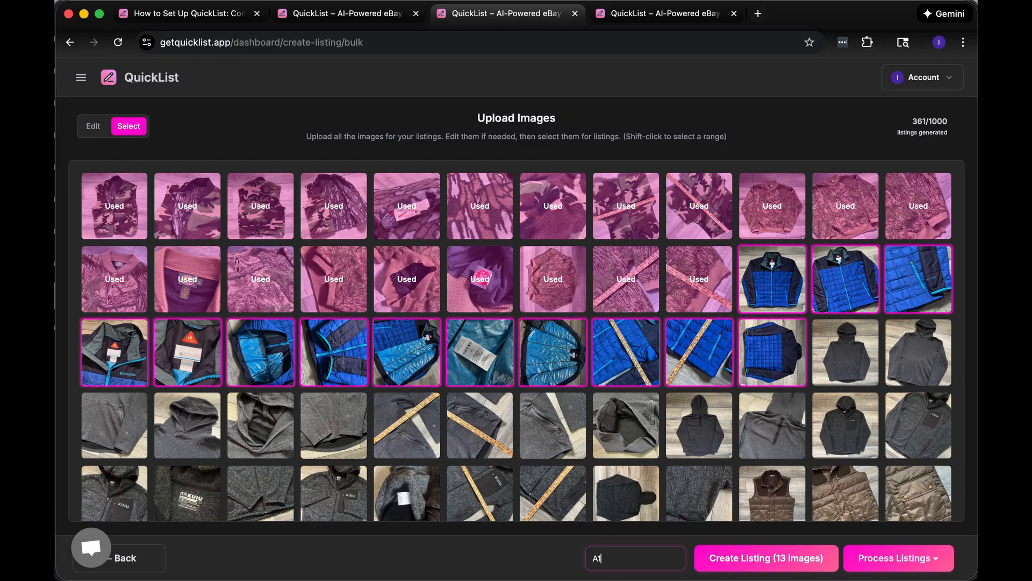
pyautogui.click(738, 559)
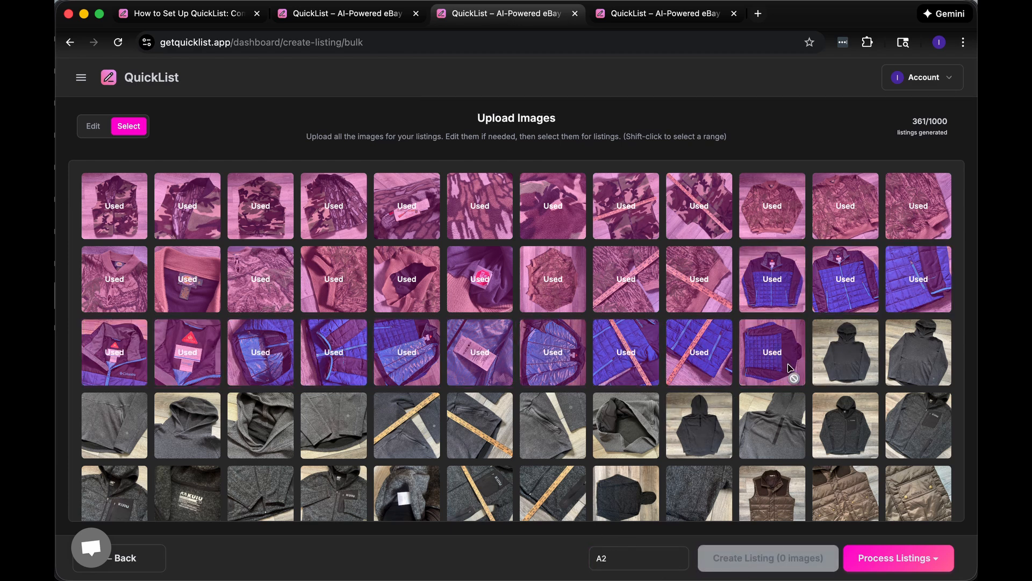
# - Select the 12 photos of the plain dark gray hoodie and create a listing from them
pyautogui.click(843, 355)
pyautogui.scroll(-1, 741, 400)
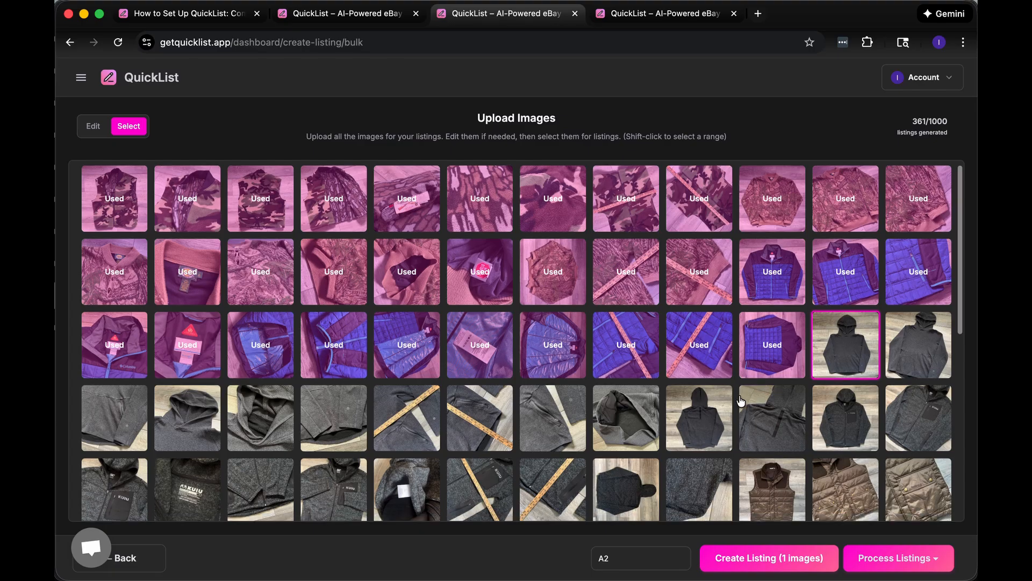
pyautogui.scroll(-1, 741, 400)
pyautogui.keyDown('shift'); pyautogui.click(763, 401); pyautogui.keyUp('shift')
pyautogui.click(785, 558)
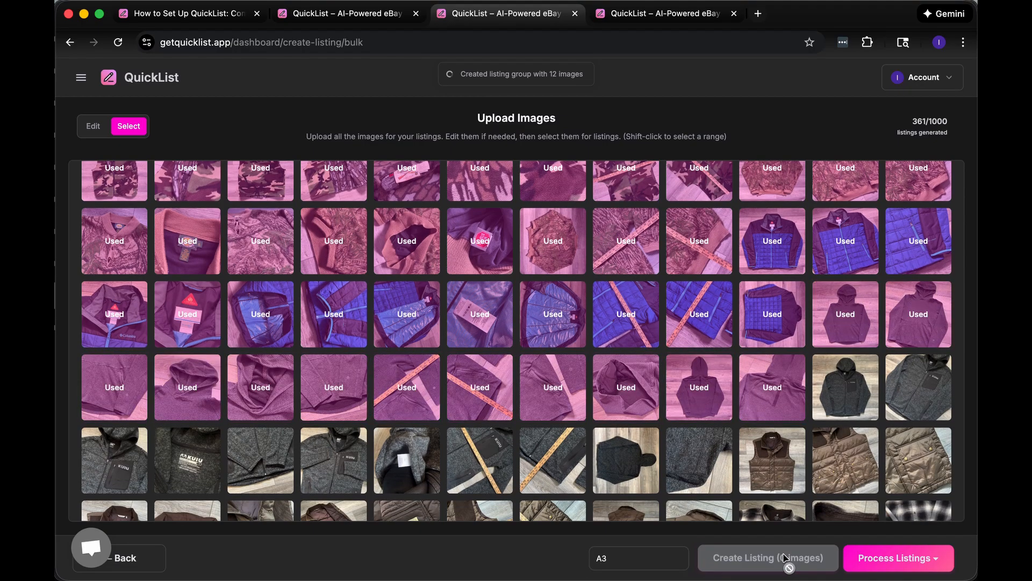
# - Select the 11 photos of the dark gray KUIU hooded jacket and create a listing from them
pyautogui.click(706, 465)
pyautogui.click(709, 473)
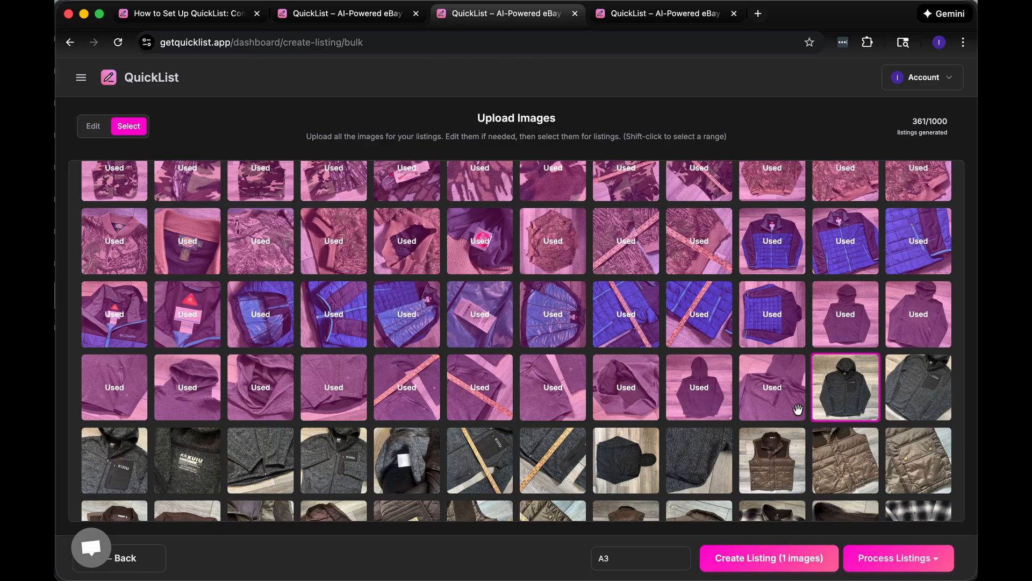
pyautogui.click(709, 477)
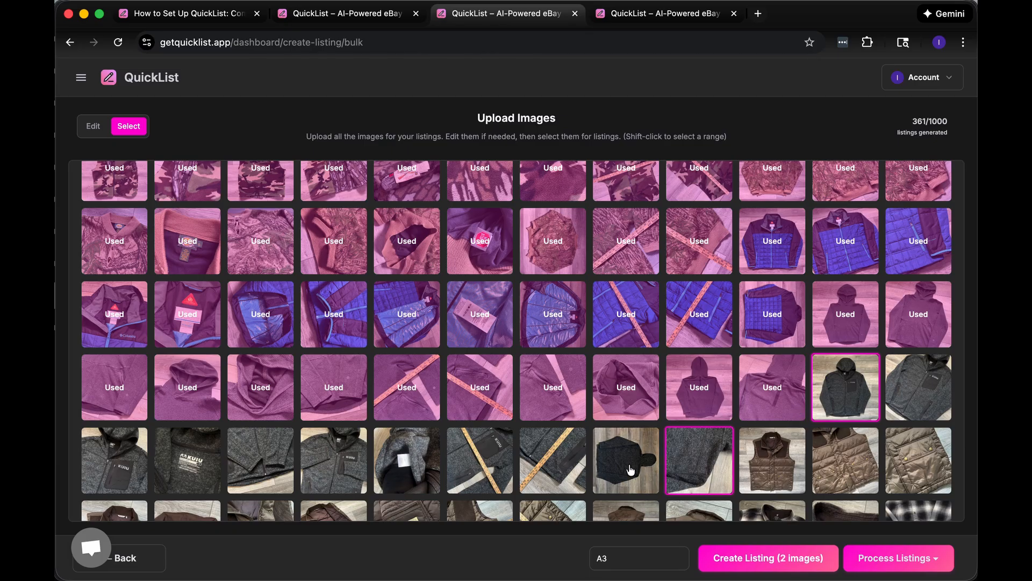
pyautogui.click(565, 465)
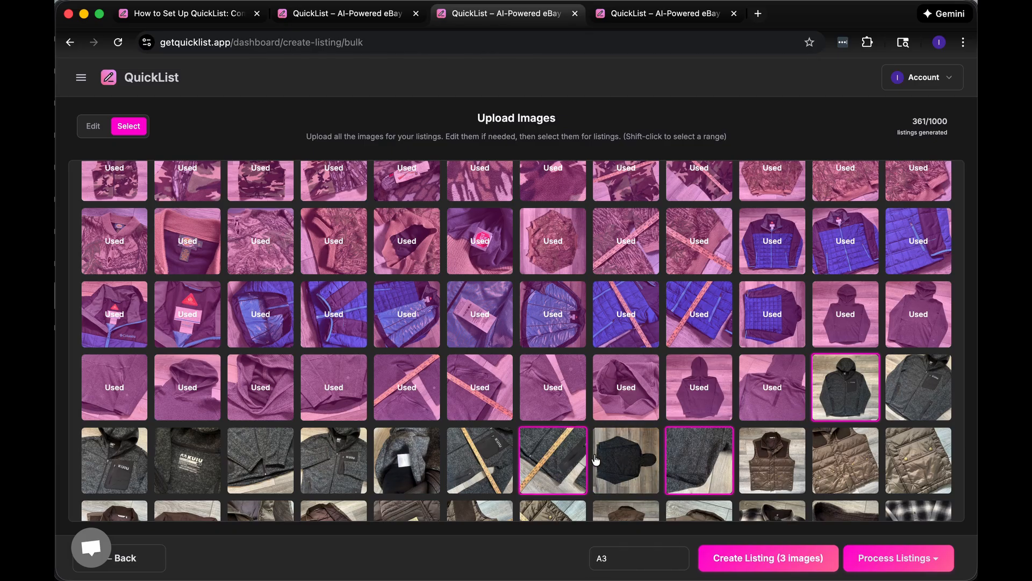
pyautogui.click(562, 461)
pyautogui.click(691, 461)
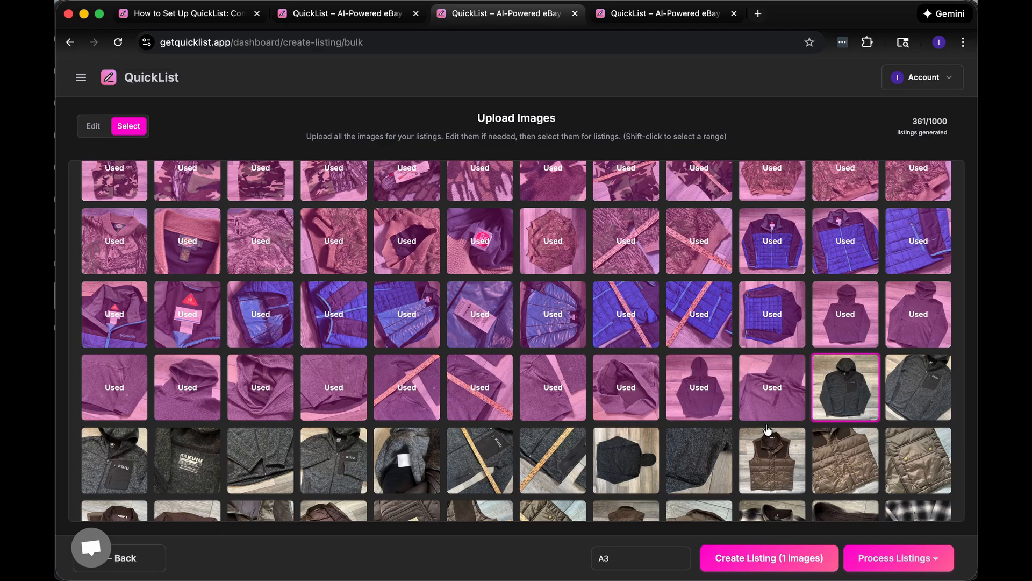
pyautogui.keyDown('shift'); pyautogui.click(698, 471); pyautogui.keyUp('shift')
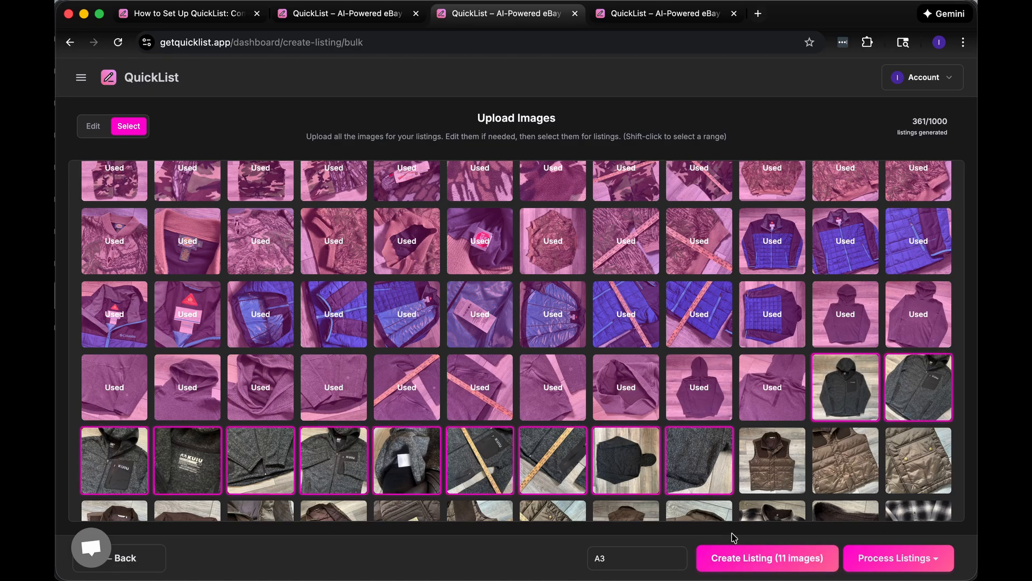
pyautogui.click(771, 563)
# - Select the 12 photos of the brown quilted Barbour vest and create a listing from them
pyautogui.scroll(-3, 763, 323)
pyautogui.click(763, 283)
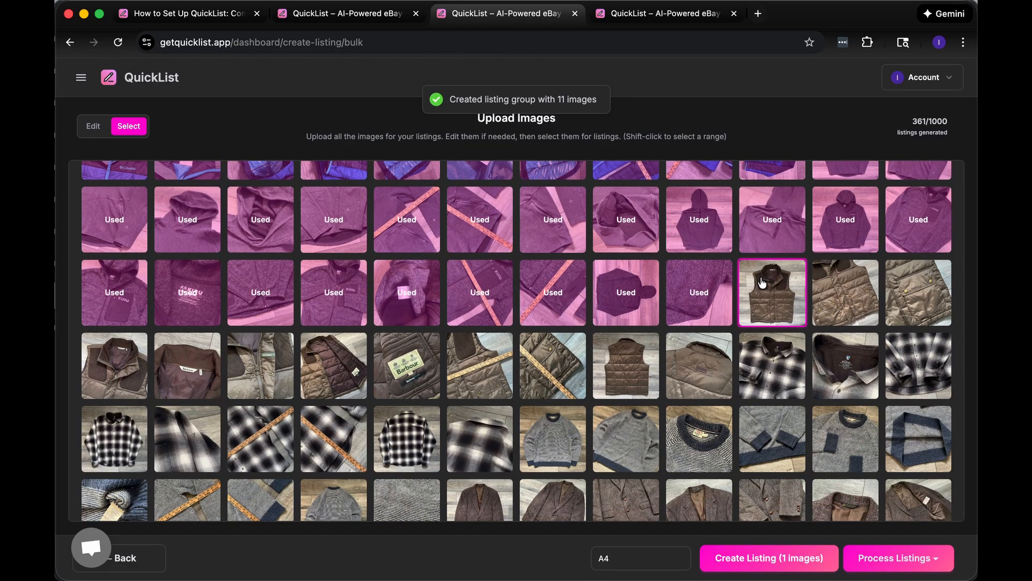
pyautogui.keyDown('shift'); pyautogui.click(703, 385); pyautogui.keyUp('shift')
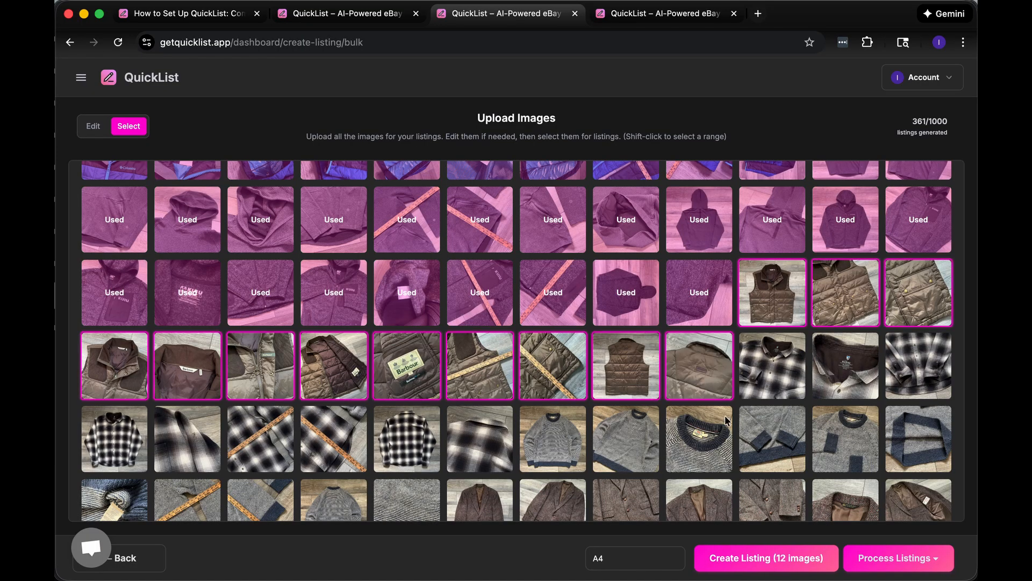
pyautogui.click(766, 557)
# - Select the nine black-and-white plaid shirt photos and create a listing from them
pyautogui.click(772, 366)
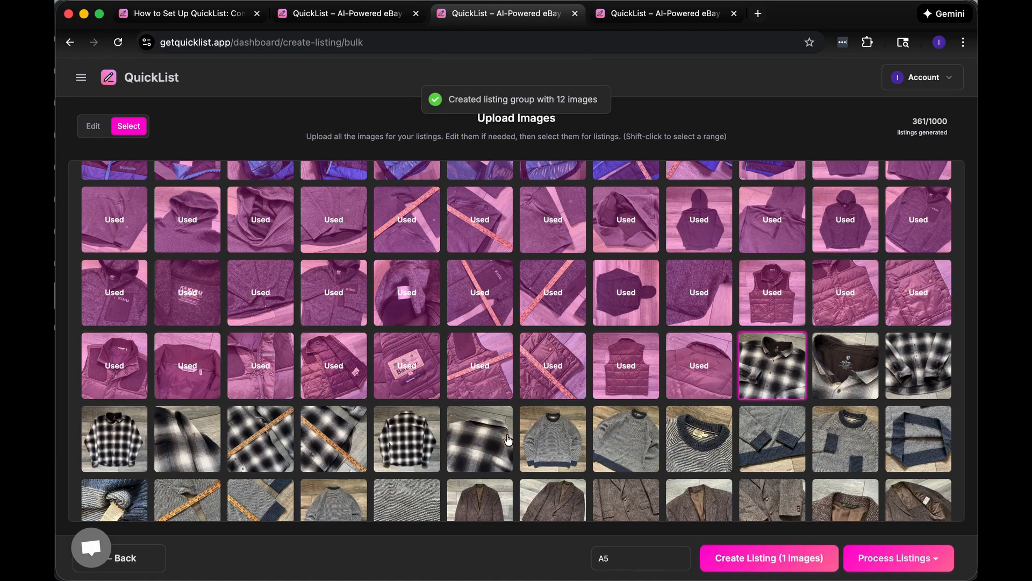
pyautogui.keyDown('shift'); pyautogui.click(509, 440); pyautogui.keyUp('shift')
pyautogui.click(769, 559)
# - Select the 11 photos of the gray sweater with navy trim and create a listing from them
pyautogui.click(564, 460)
pyautogui.scroll(-2, 567, 460)
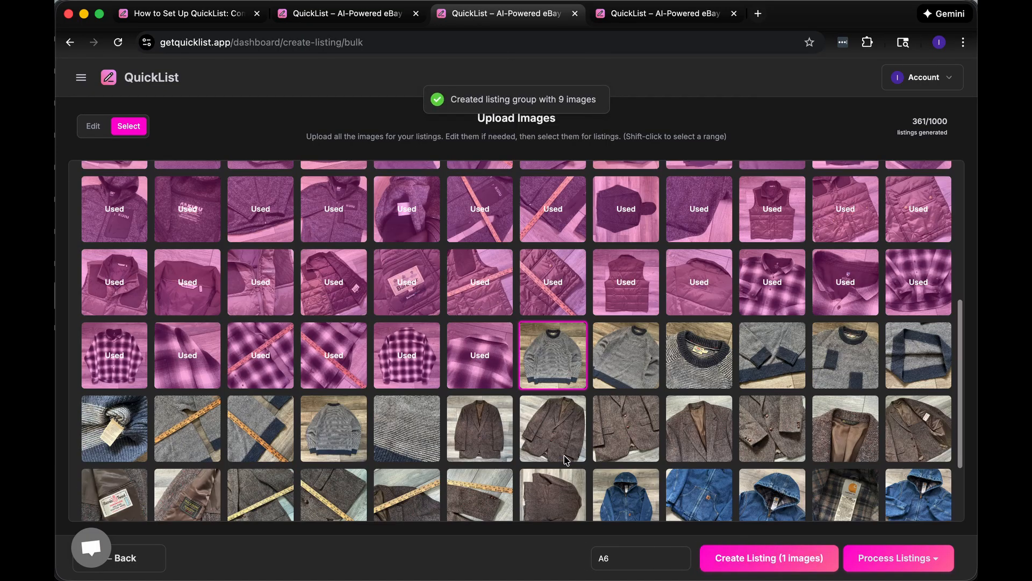
pyautogui.scroll(-1, 567, 460)
pyautogui.keyDown('shift'); pyautogui.click(407, 360); pyautogui.keyUp('shift')
pyautogui.click(769, 558)
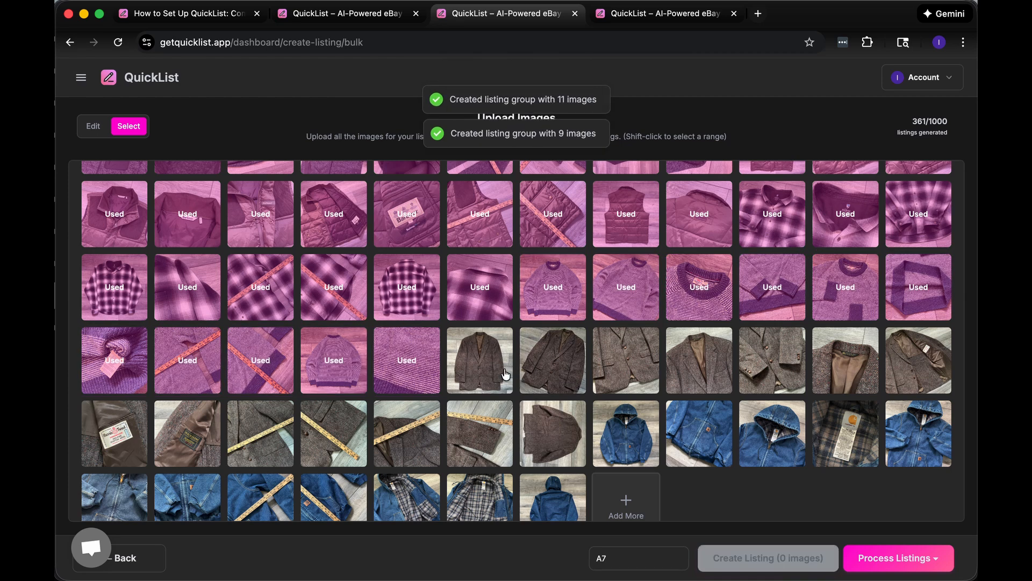
# - Create one listing from the 14 brown tweed blazer photos and another from the 12 blue Carhartt hooded jacket photos
pyautogui.click(506, 374)
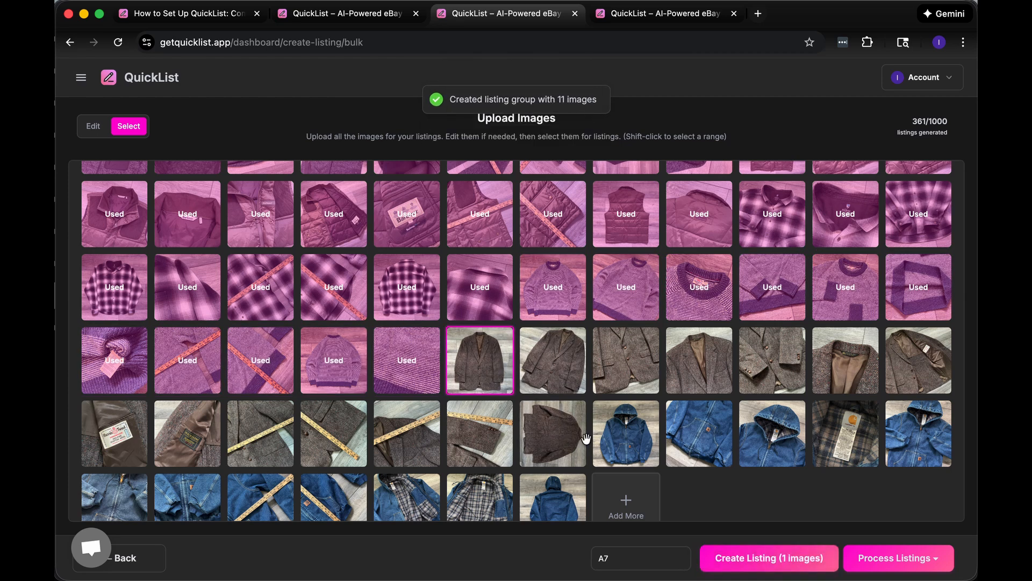
pyautogui.click(753, 560)
pyautogui.click(622, 413)
pyautogui.keyDown('shift'); pyautogui.click(555, 484); pyautogui.keyUp('shift')
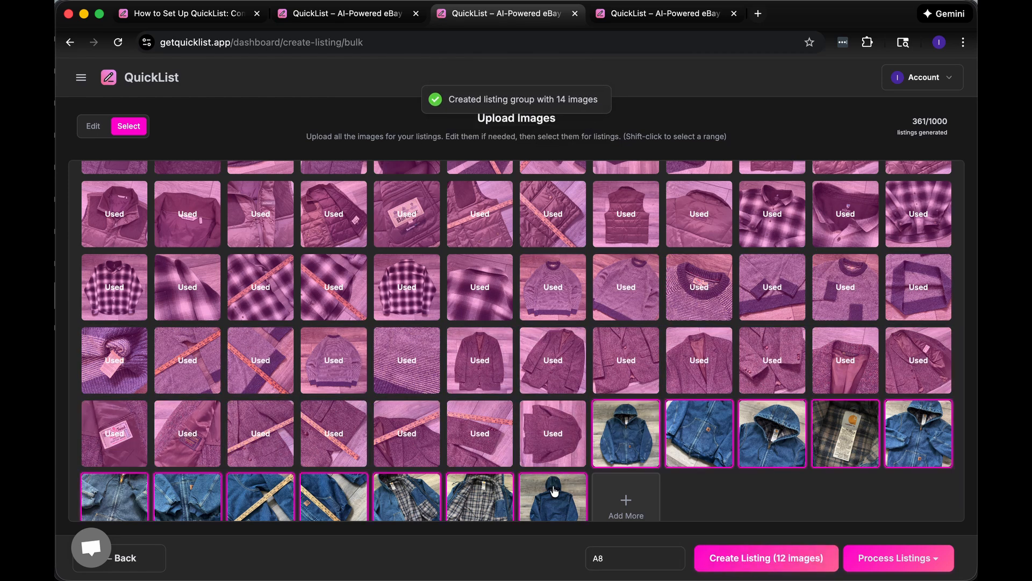
pyautogui.click(726, 554)
# - Process all ten listings using the Clothing template
pyautogui.scroll(10, 692, 439)
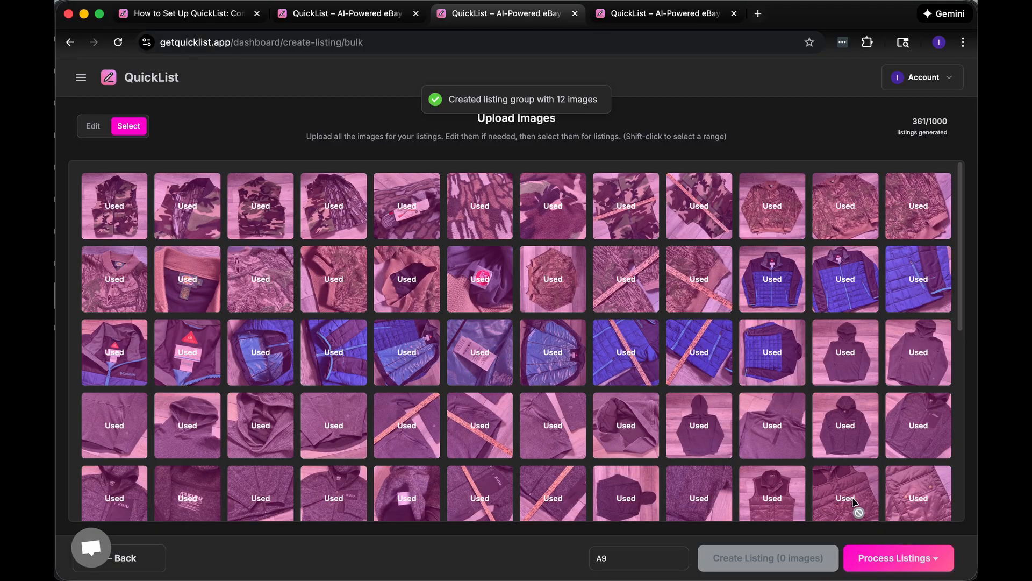
pyautogui.click(898, 558)
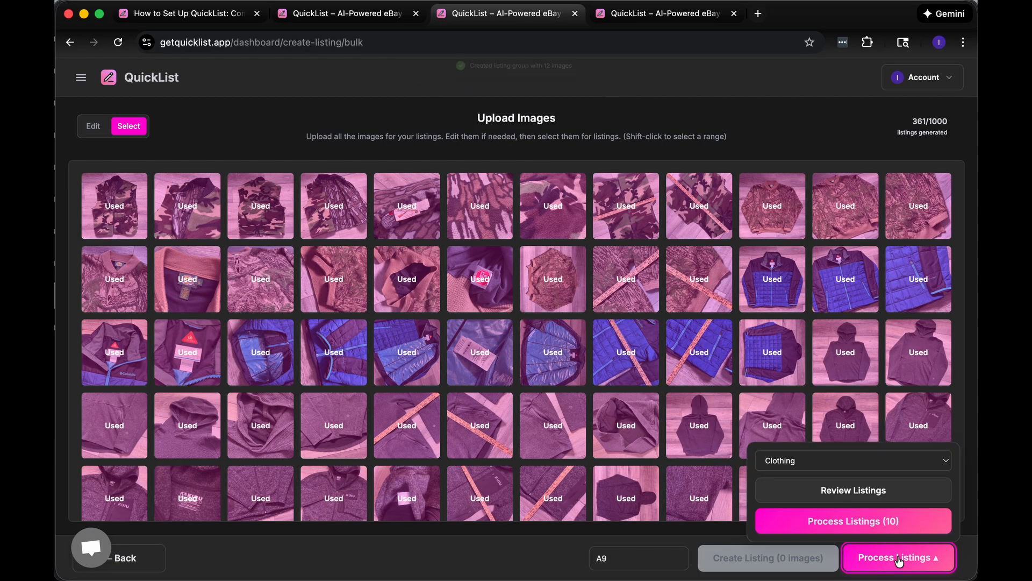
pyautogui.click(802, 464)
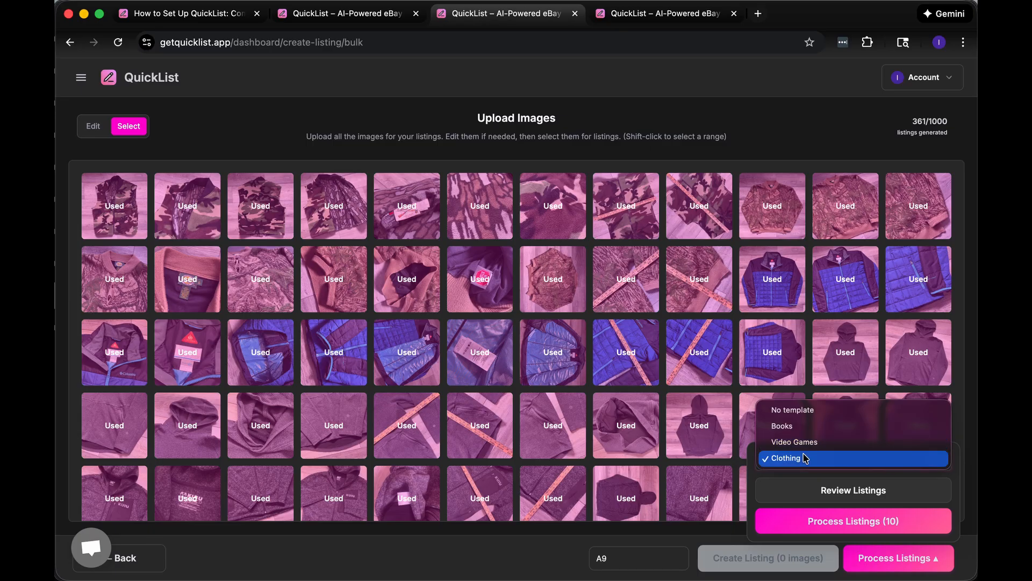
pyautogui.click(794, 464)
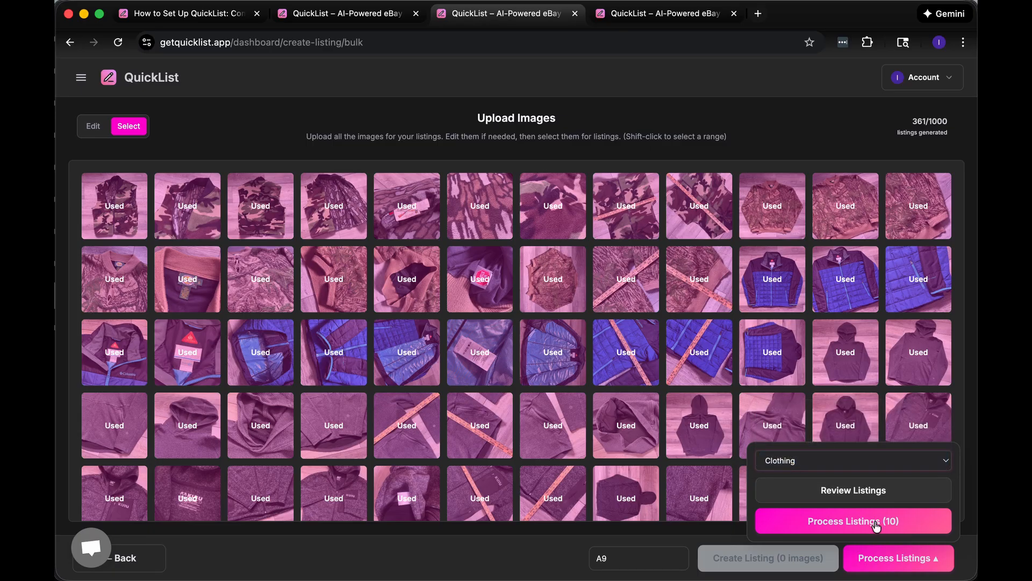
pyautogui.click(880, 522)
pyautogui.click(584, 344)
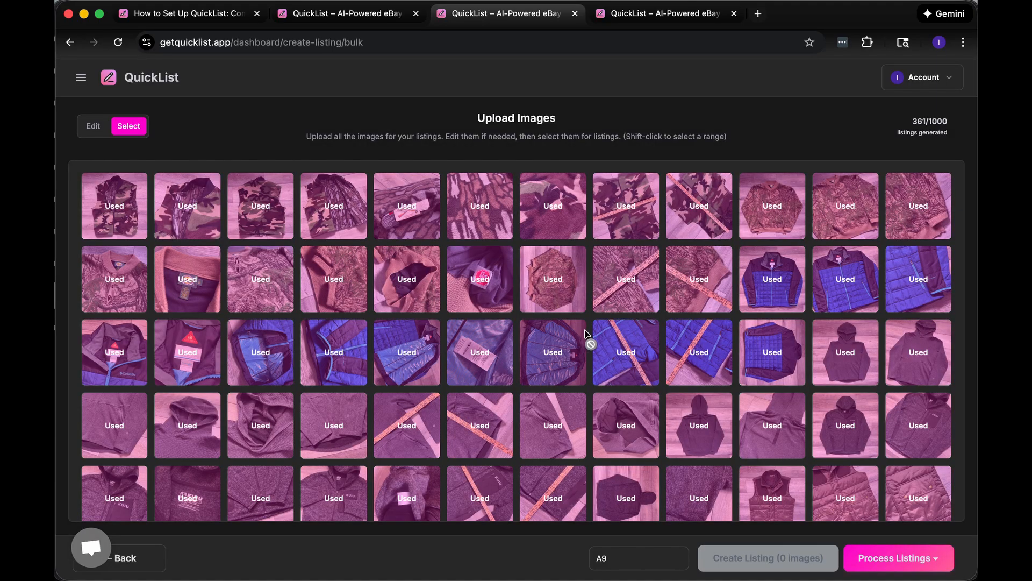
# - Examine the Clothing template's shipping options and other options in the account settings, keeping the Flat 8.99 shipping policy
pyautogui.click(665, 22)
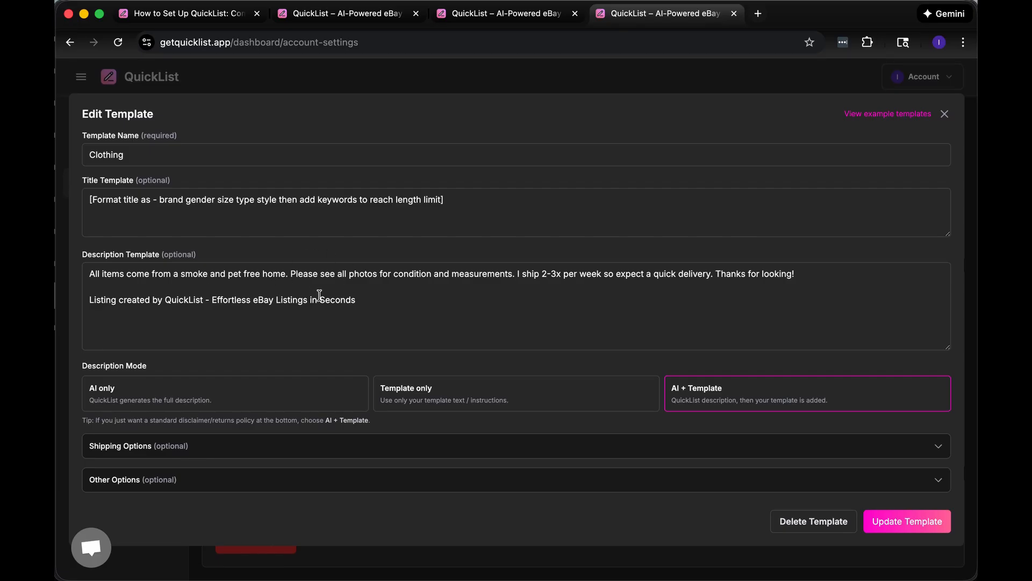
pyautogui.click(298, 450)
pyautogui.scroll(-3, 378, 448)
pyautogui.scroll(-1, 378, 449)
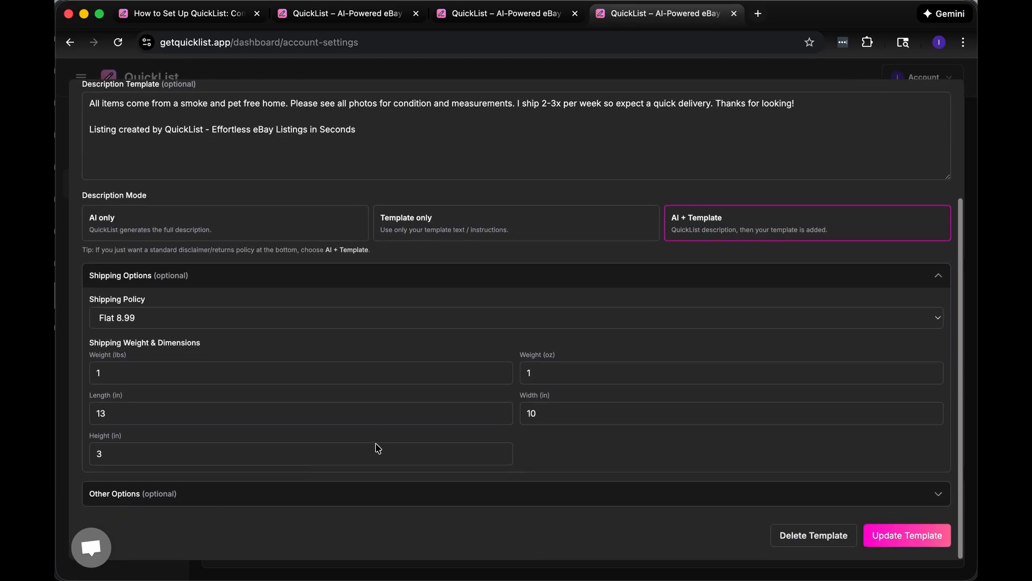
pyautogui.click(138, 324)
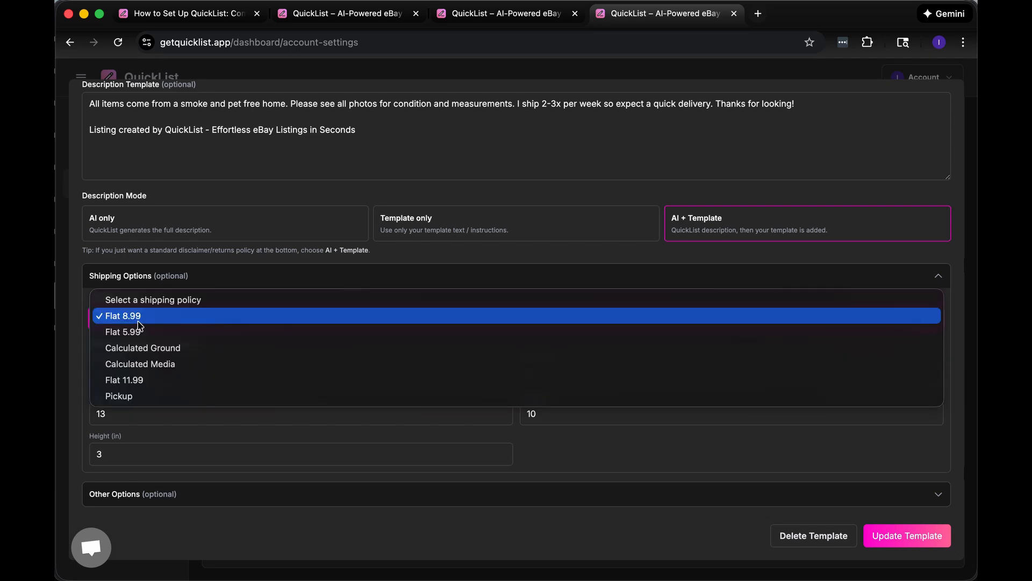
pyautogui.click(138, 318)
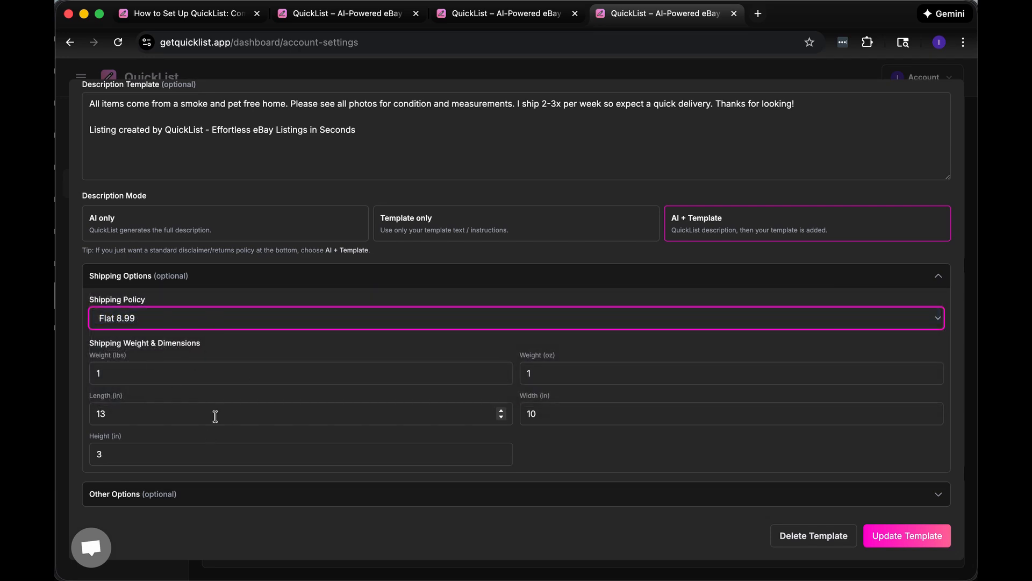
pyautogui.click(322, 274)
pyautogui.click(309, 479)
pyautogui.scroll(-3, 309, 480)
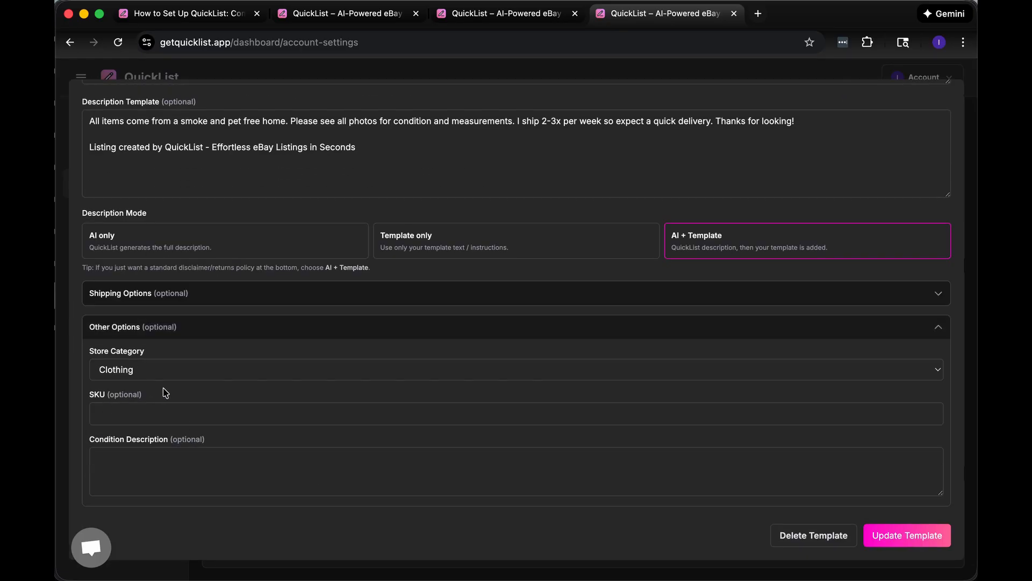
pyautogui.click(152, 327)
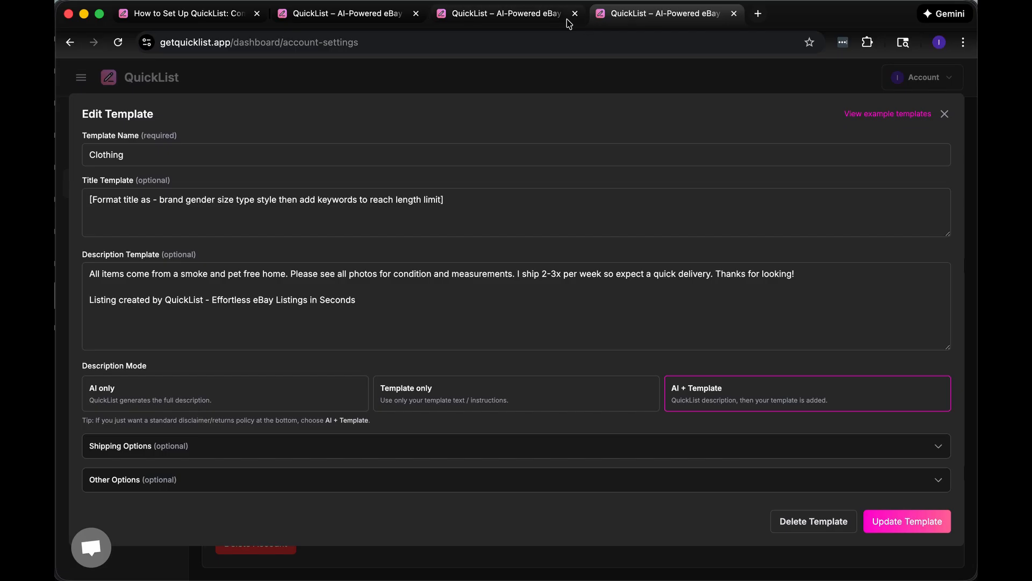
# - Return to the bulk listings and set Listing 1 to Men's Coats, Jackets & Vests and Listing 2 to Men's Sweaters
pyautogui.click(538, 14)
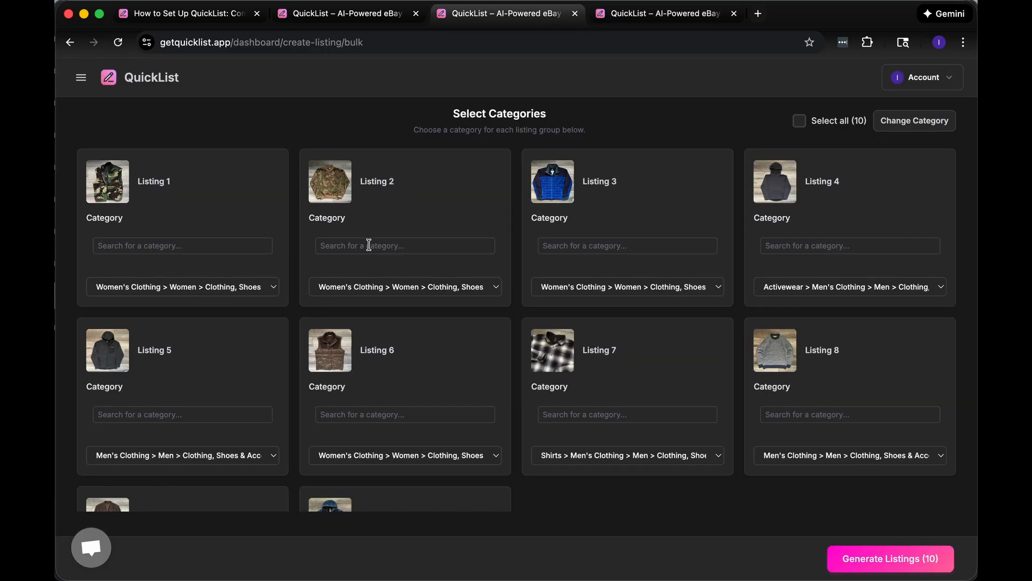
pyautogui.click(235, 289)
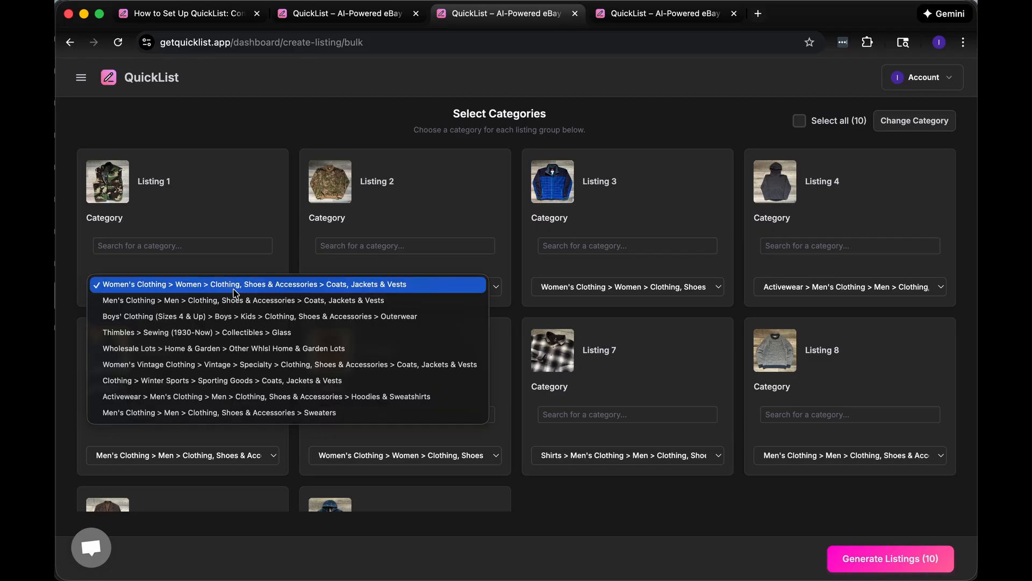
pyautogui.click(288, 302)
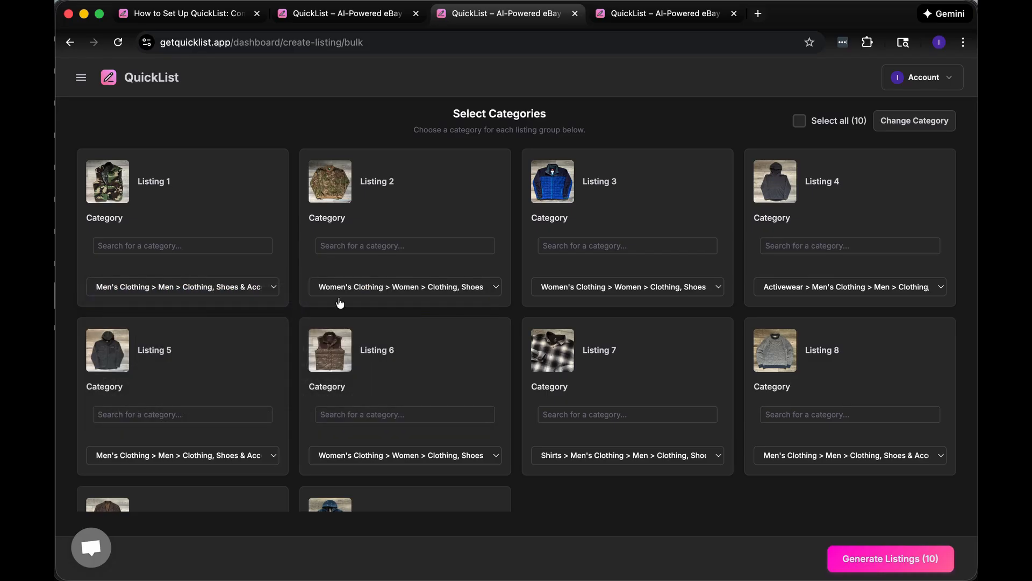
pyautogui.click(397, 290)
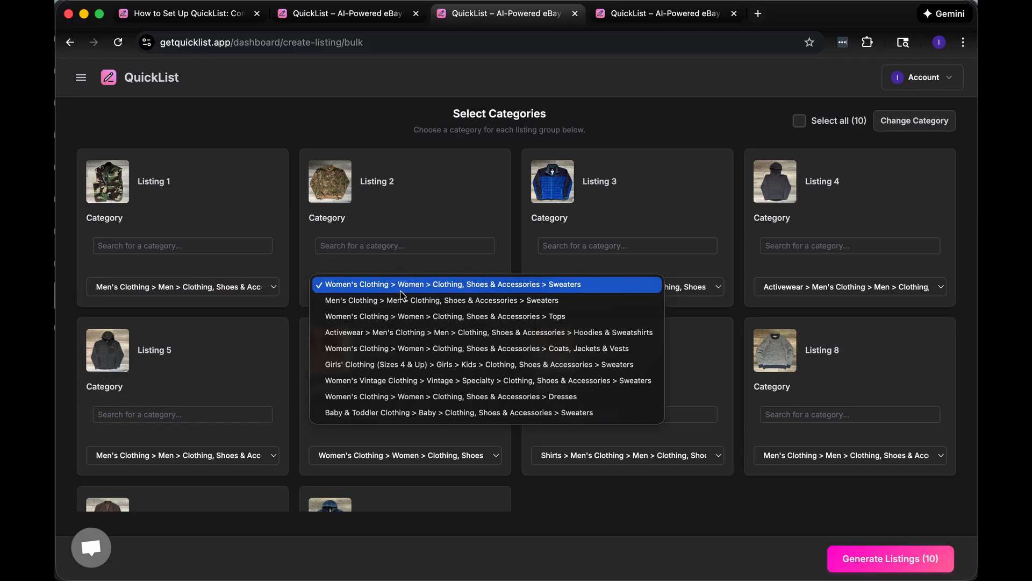
pyautogui.click(396, 301)
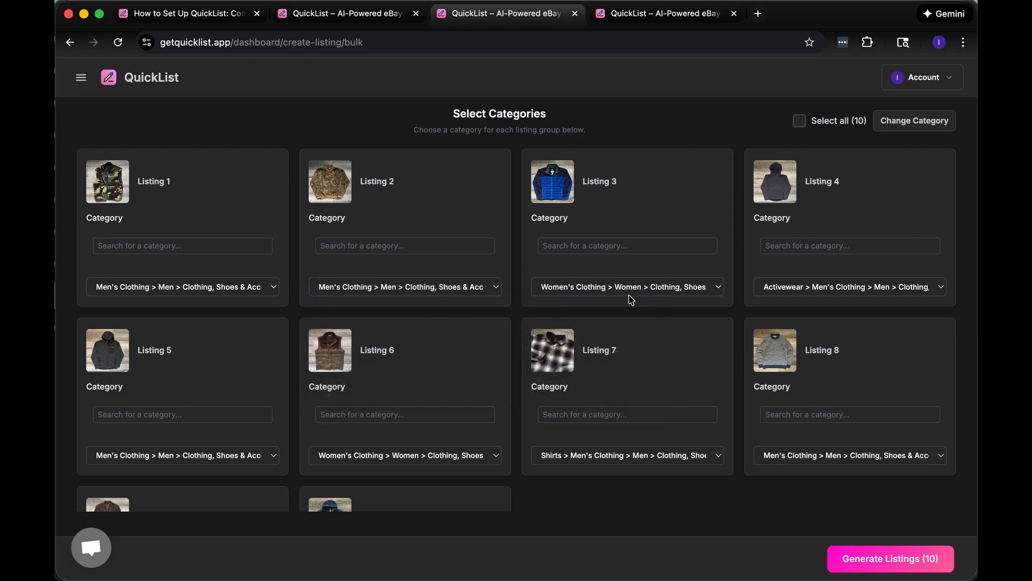
# - Change the categories of Listing 3 and Listing 6 from women's to Men's Clothing
pyautogui.click(612, 283)
pyautogui.click(623, 300)
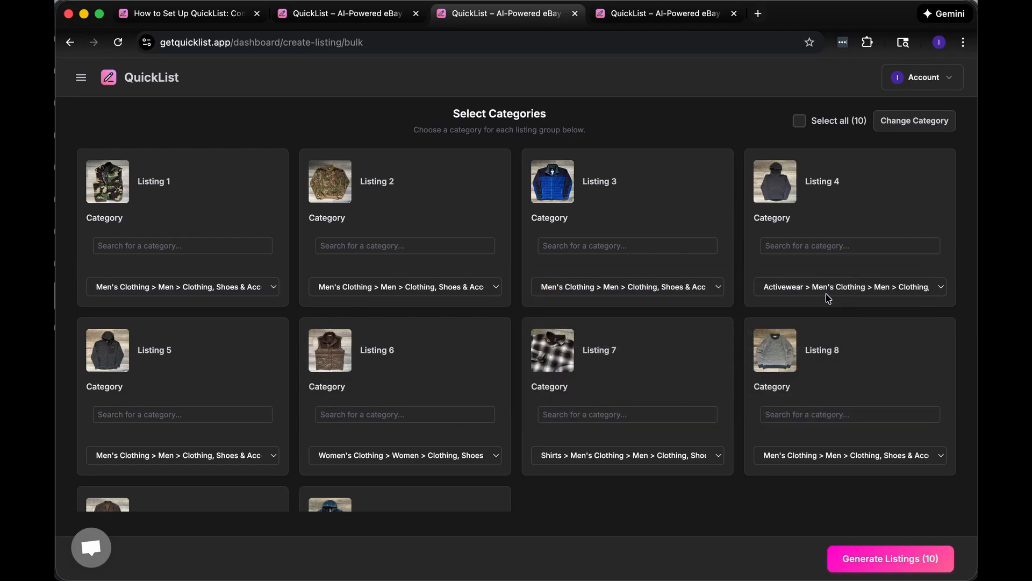
pyautogui.scroll(-2, 465, 395)
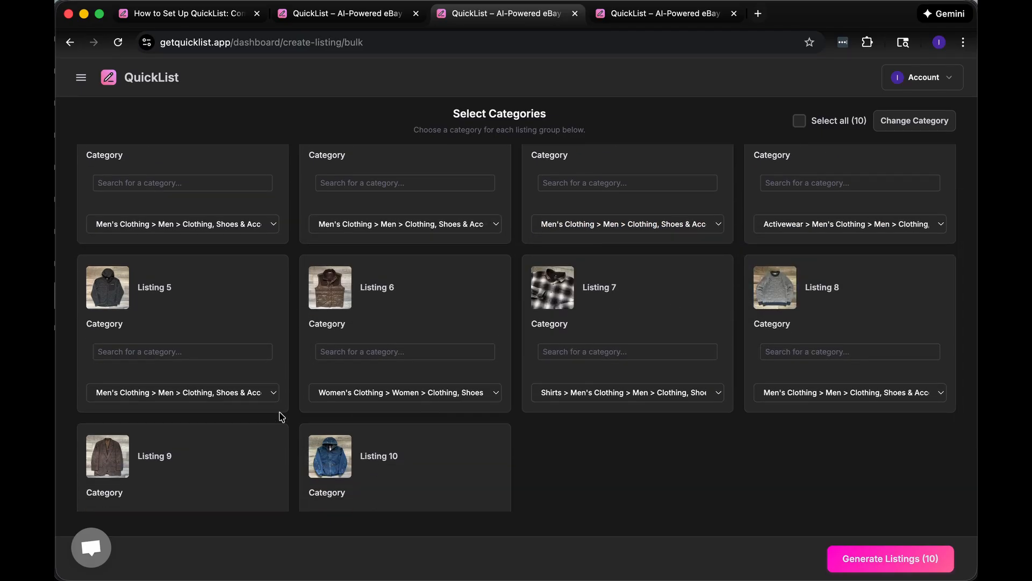
pyautogui.click(327, 396)
pyautogui.click(347, 406)
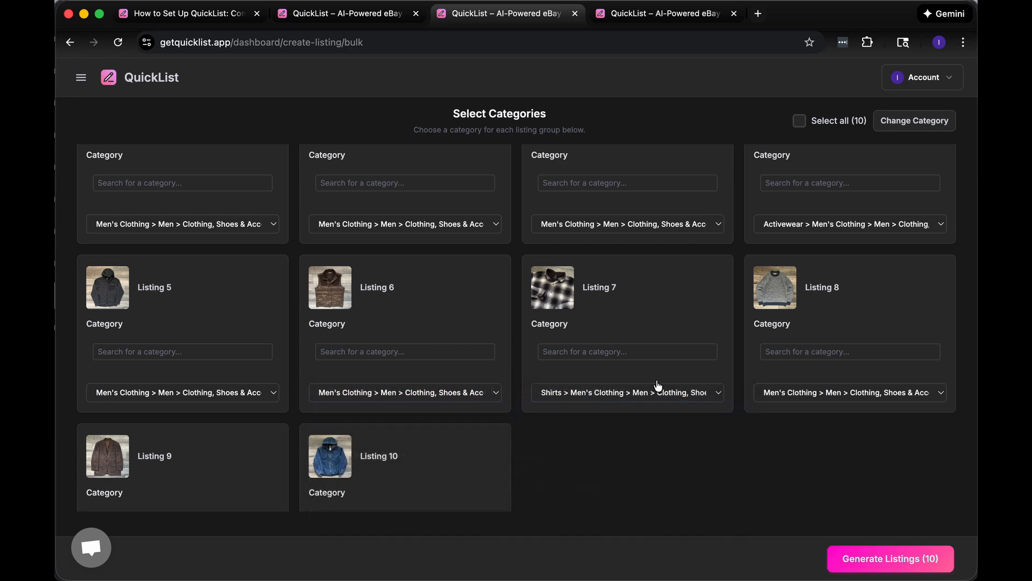
# - Set Listing 9 to Men's Clothing, Suits & Suit Separates, and change Listing 10 from women's to a Men's Clothing category
pyautogui.scroll(-1, 634, 397)
pyautogui.scroll(-3, 632, 398)
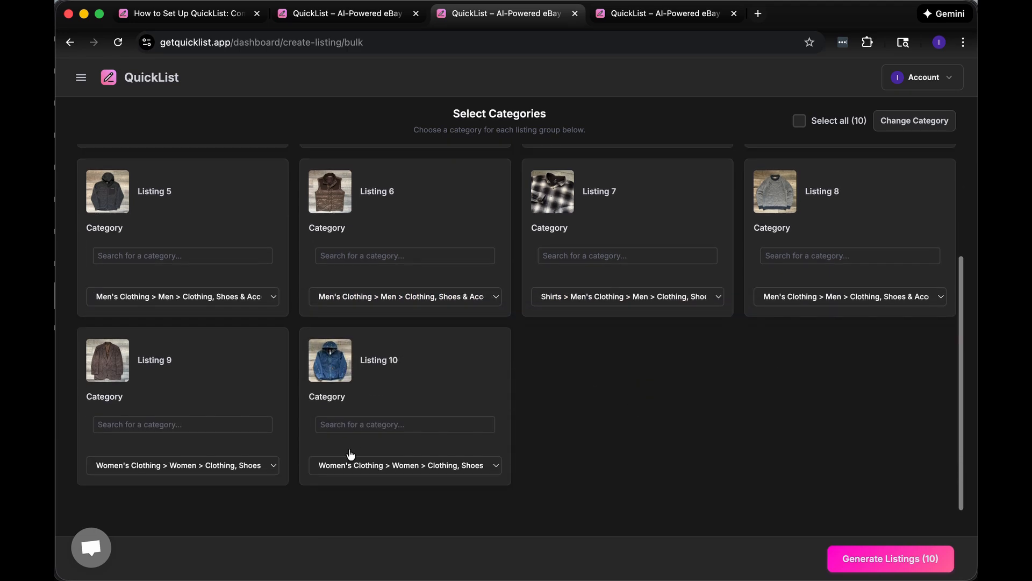
pyautogui.click(247, 466)
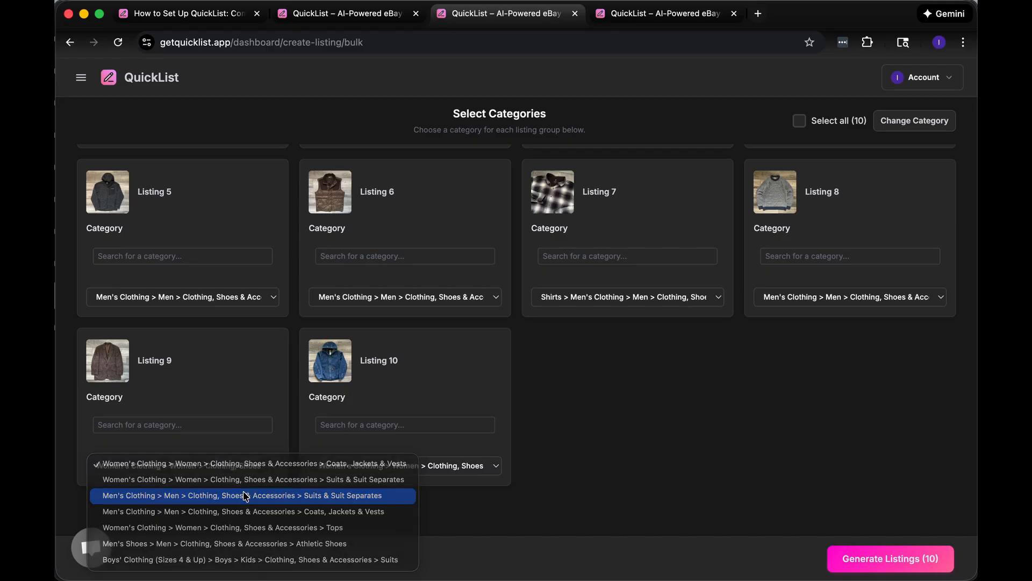
pyautogui.click(246, 496)
pyautogui.click(411, 465)
pyautogui.click(412, 479)
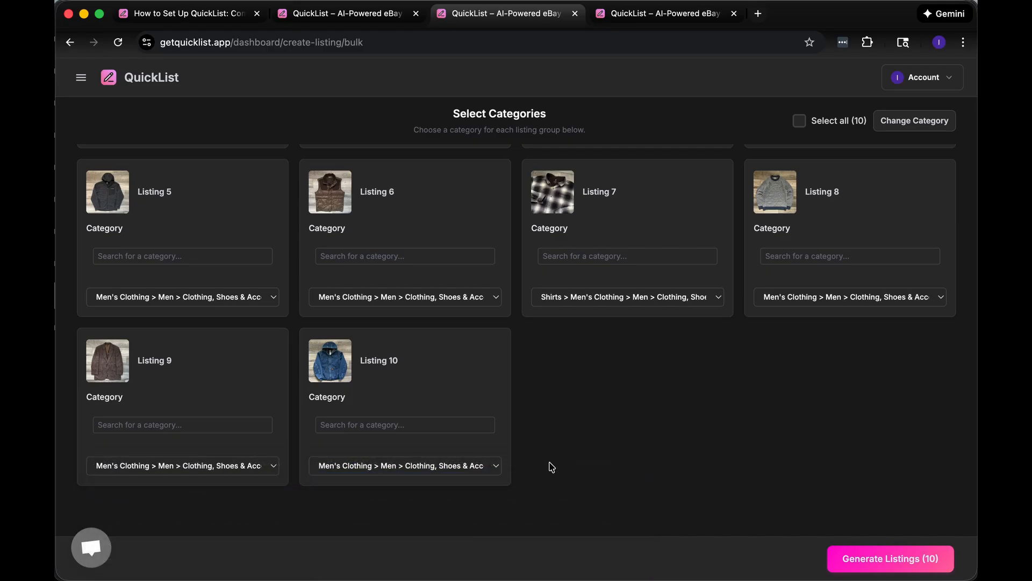
# - Generate all ten listings and look over the resulting listing cards
pyautogui.scroll(6, 554, 466)
pyautogui.click(899, 560)
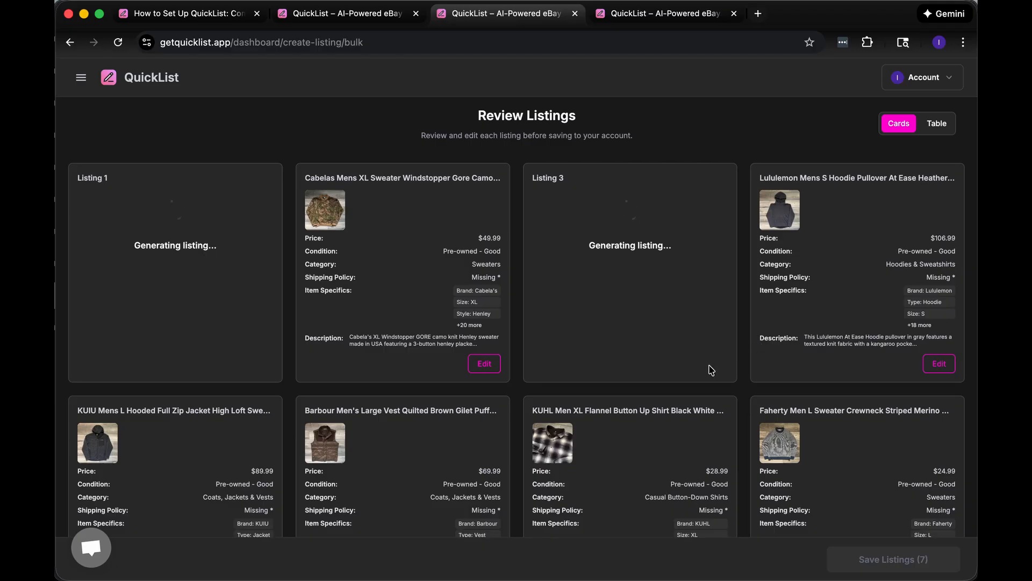
pyautogui.scroll(-5, 711, 370)
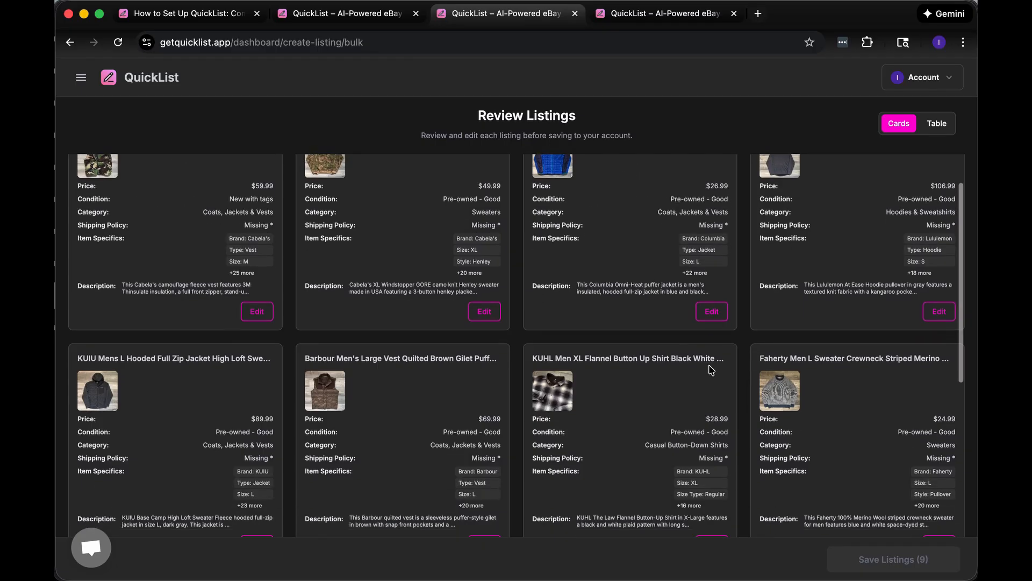
pyautogui.scroll(5, 711, 370)
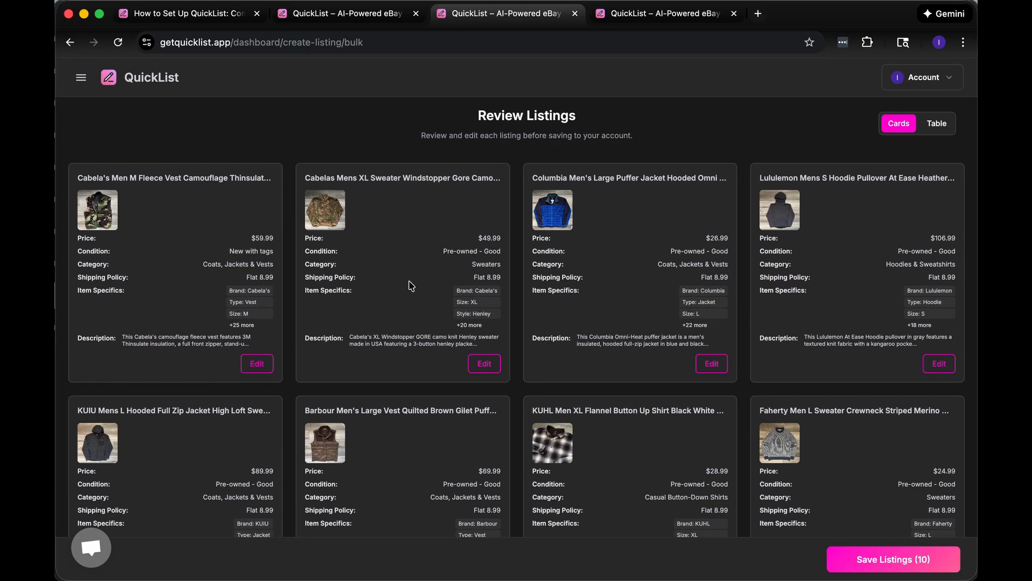
# - Examine the generated listings in table form, including titles, SKUs, prices, shipping, categories, conditions, item specifics and descriptions
pyautogui.click(935, 129)
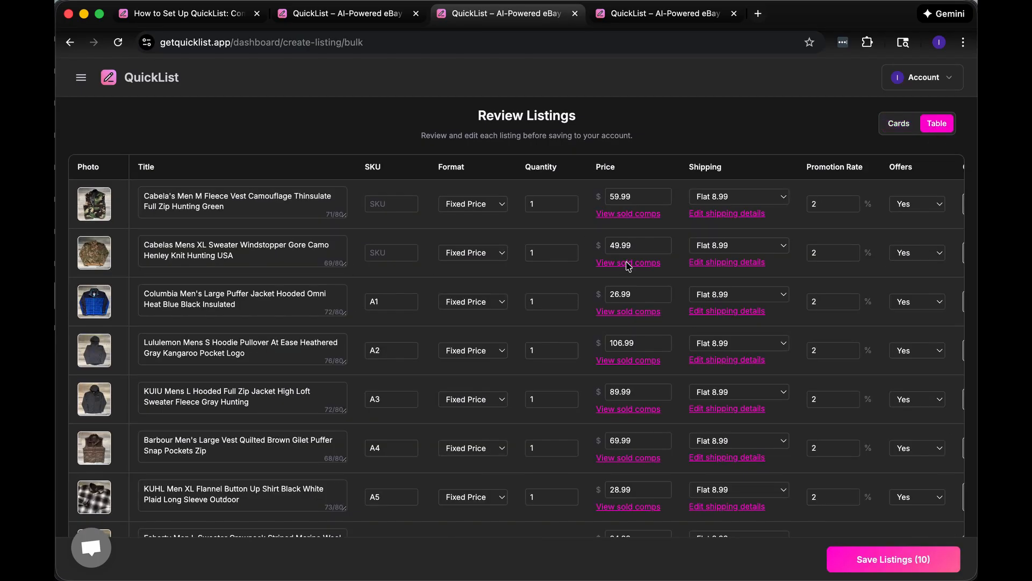
pyautogui.scroll(-2, 404, 404)
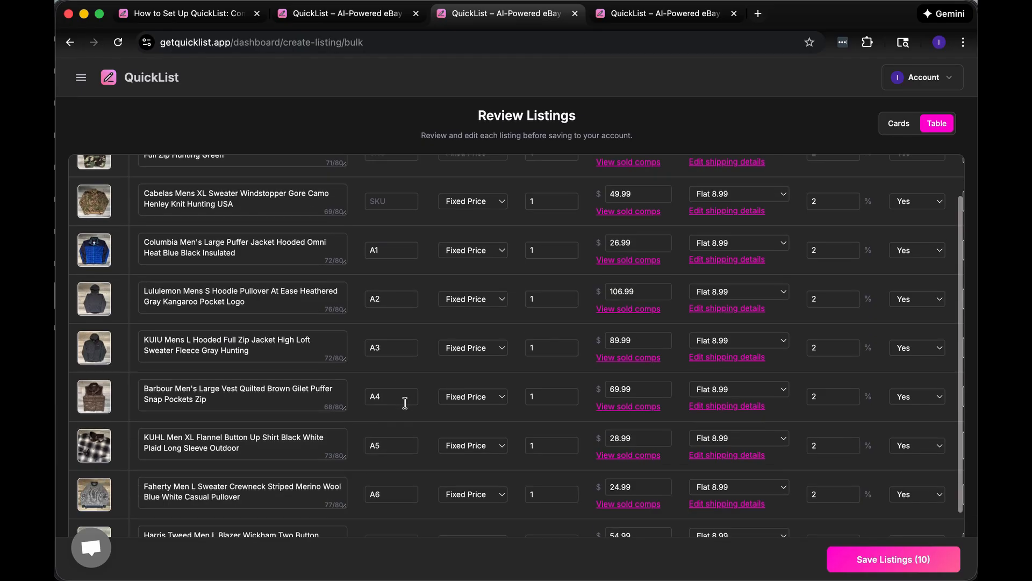
pyautogui.scroll(2, 405, 403)
pyautogui.hscroll(2, 816, 324)
pyautogui.hscroll(5, 815, 324)
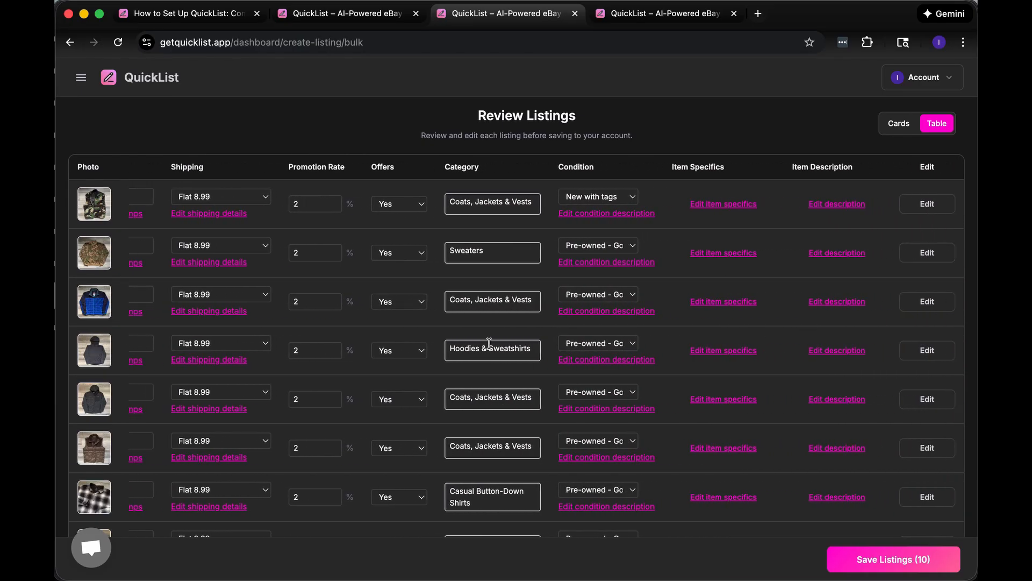
pyautogui.scroll(-2, 585, 295)
pyautogui.scroll(2, 585, 295)
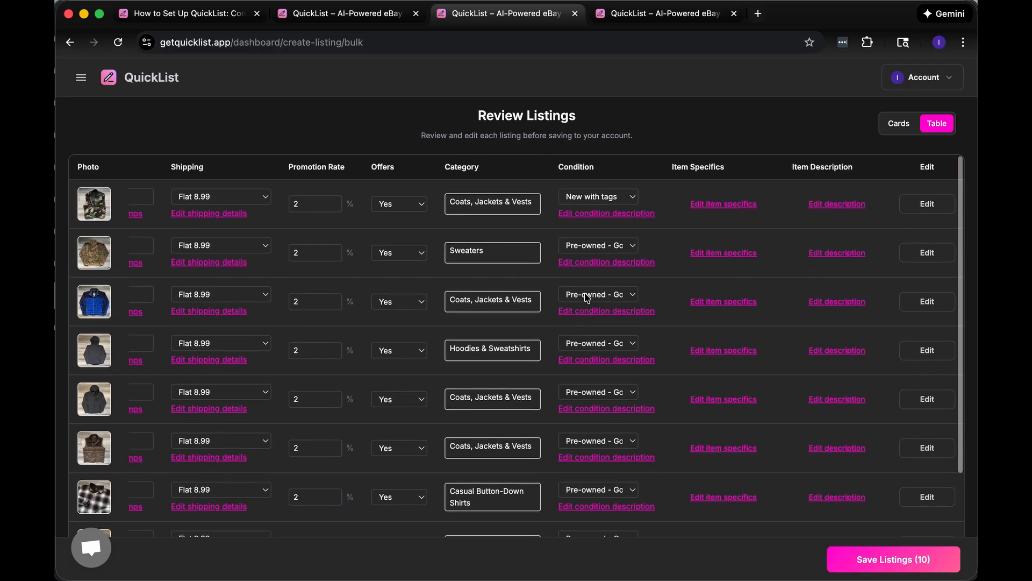
pyautogui.moveTo(718, 262)
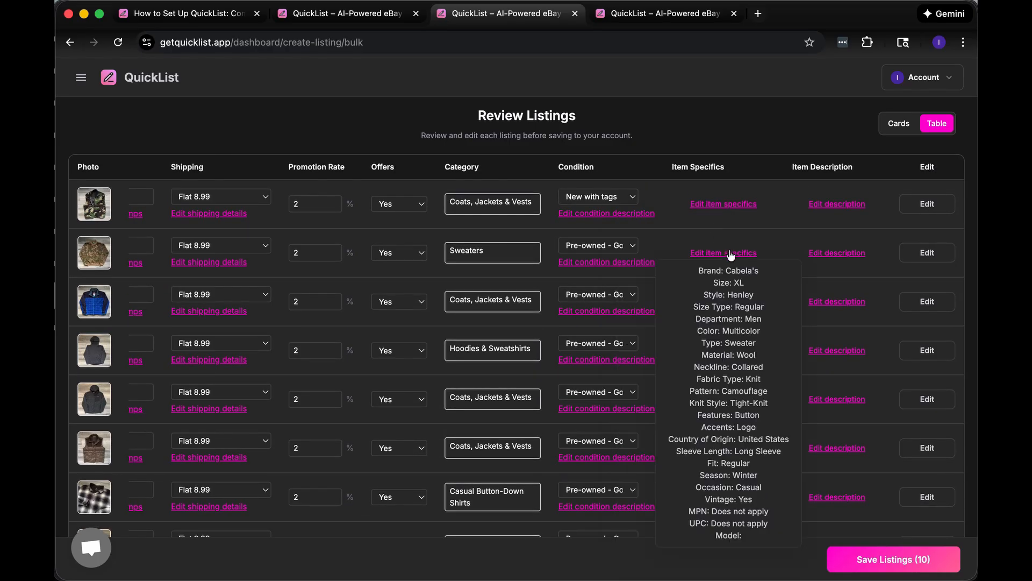
pyautogui.moveTo(837, 300)
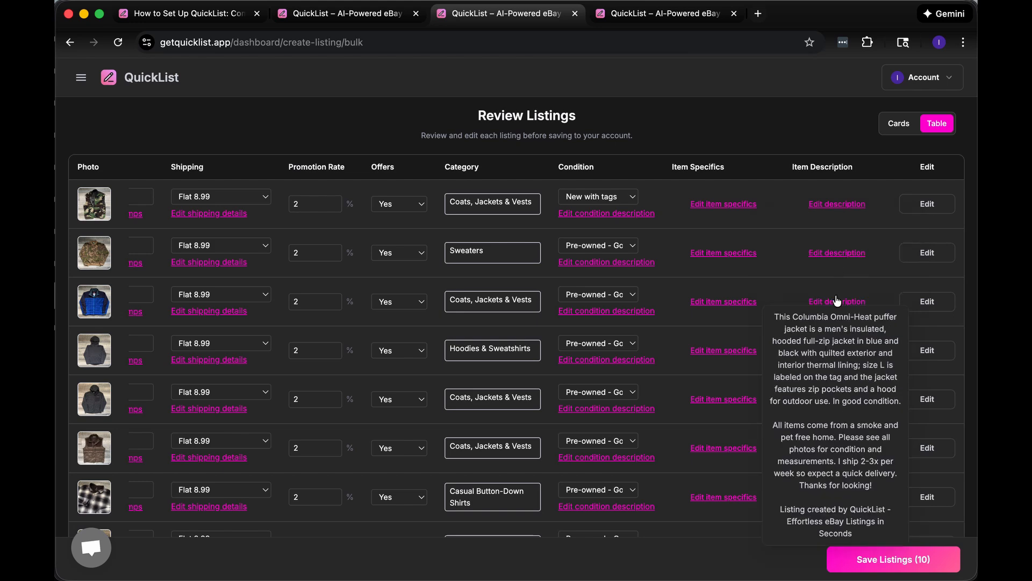
pyautogui.hscroll(-10, 828, 299)
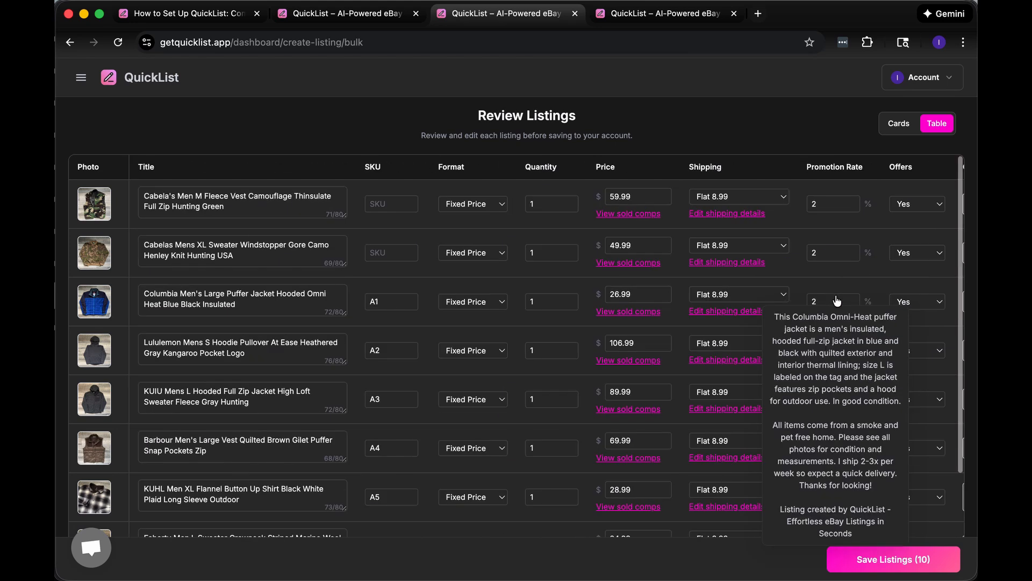
# - Return to the cards, insert "Wool" before "USA" in the Cabela's XL camo sweater's title and check its neck label photo
pyautogui.click(906, 126)
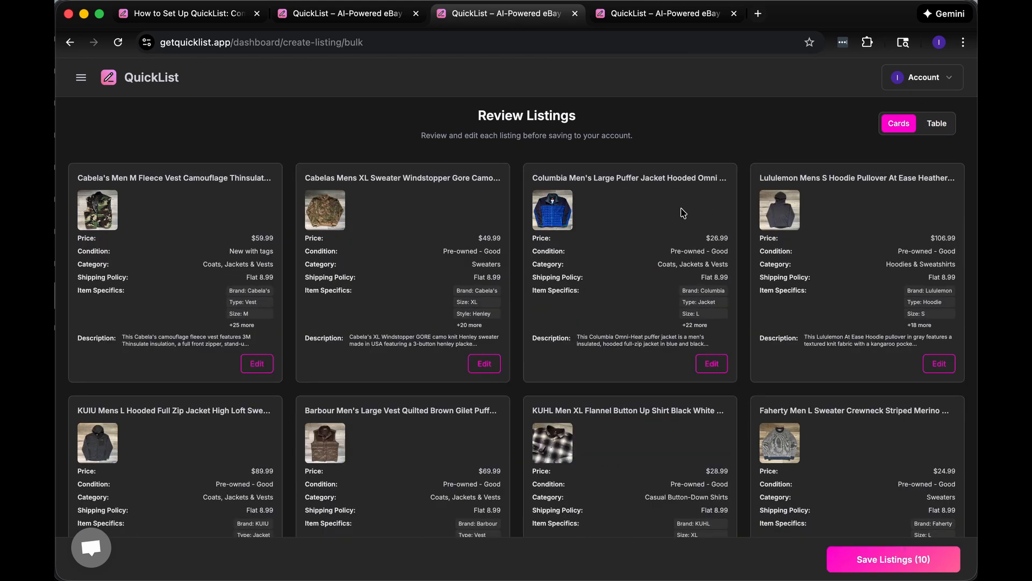
pyautogui.click(482, 363)
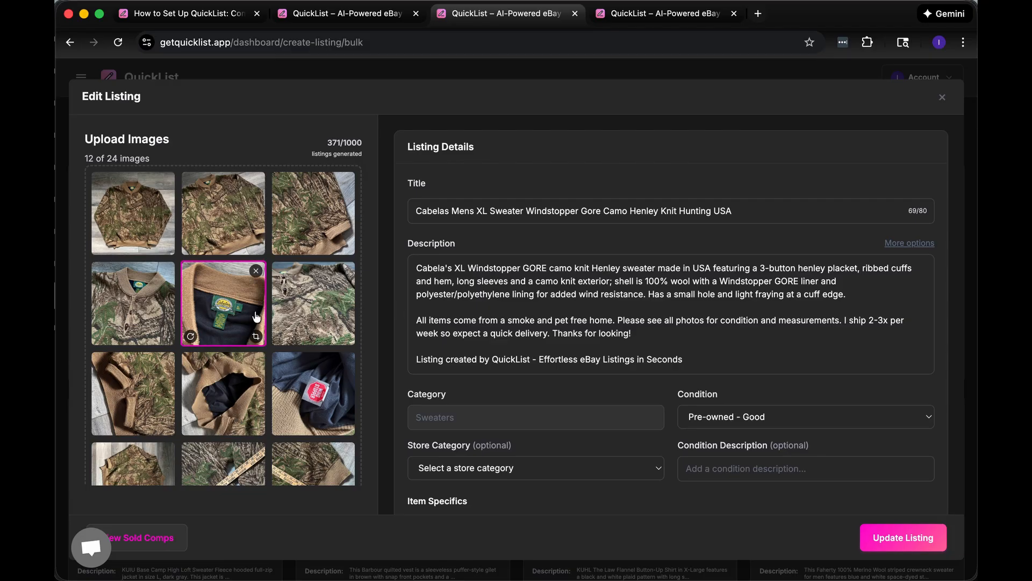
pyautogui.click(714, 210)
pyautogui.write('Wool')
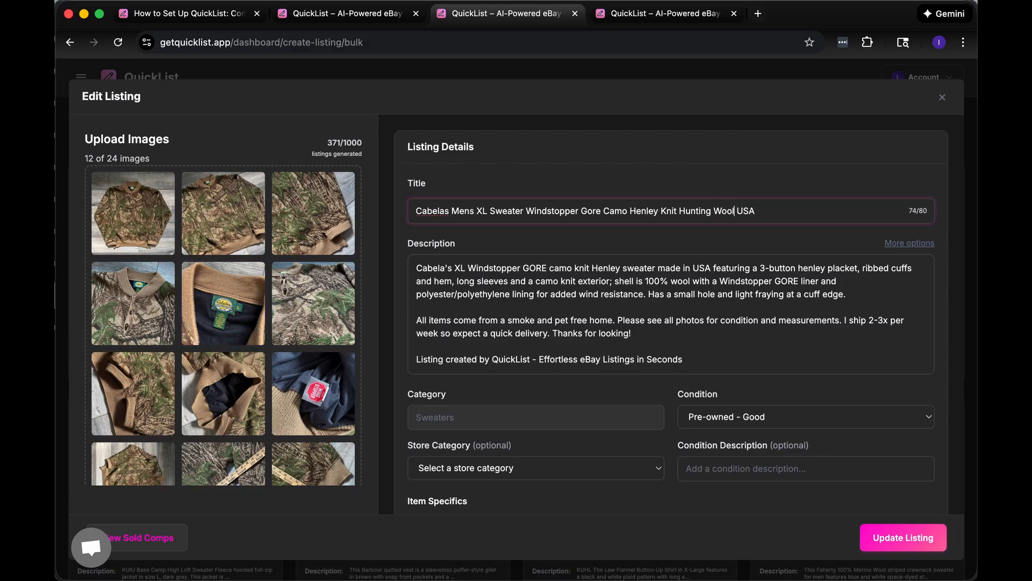
pyautogui.click(217, 309)
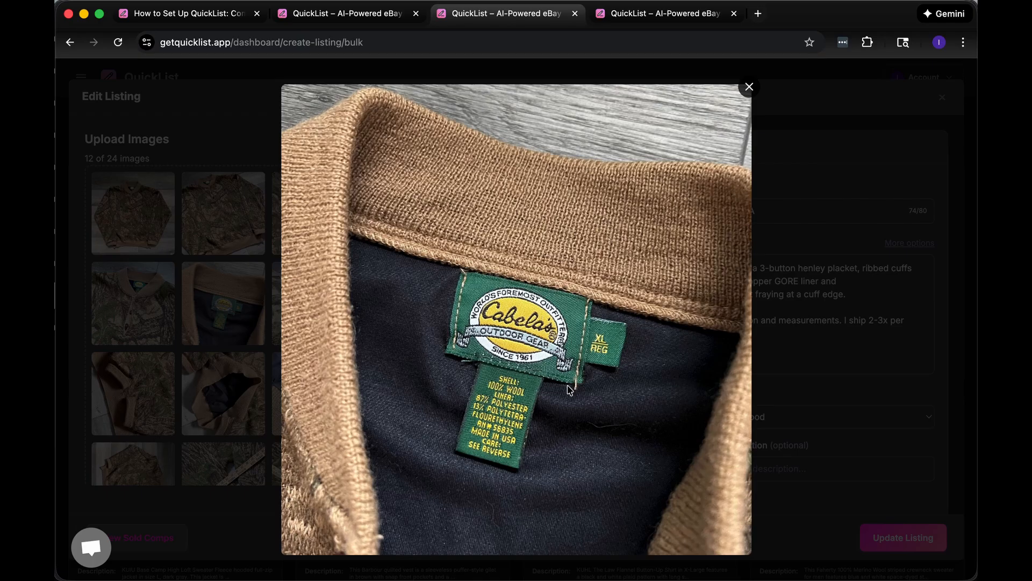
pyautogui.click(239, 334)
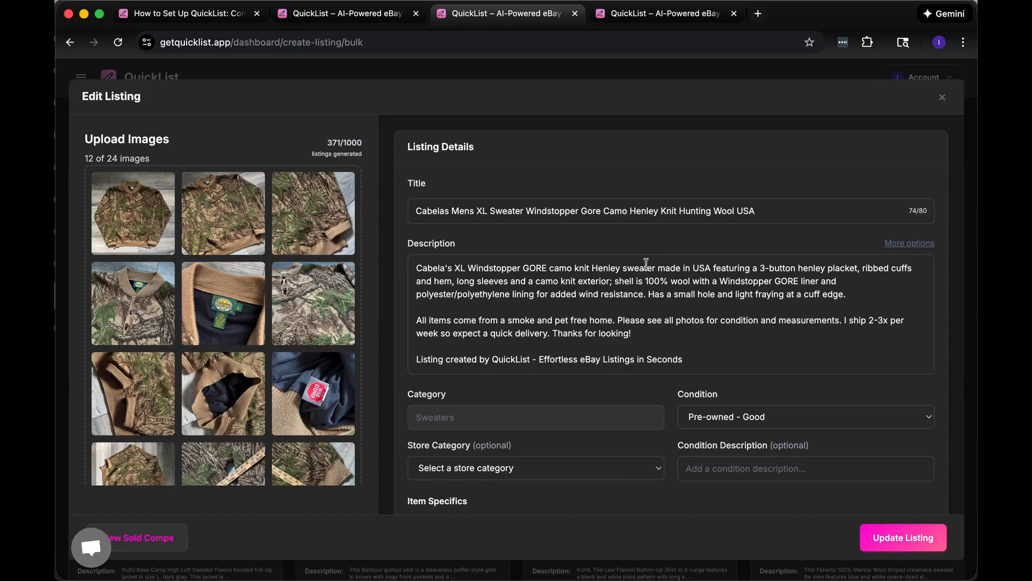
# - Expand the Cabela's sweater's remaining item specifics and examine them together with its description, pricing and shipping details
pyautogui.scroll(-5, 511, 390)
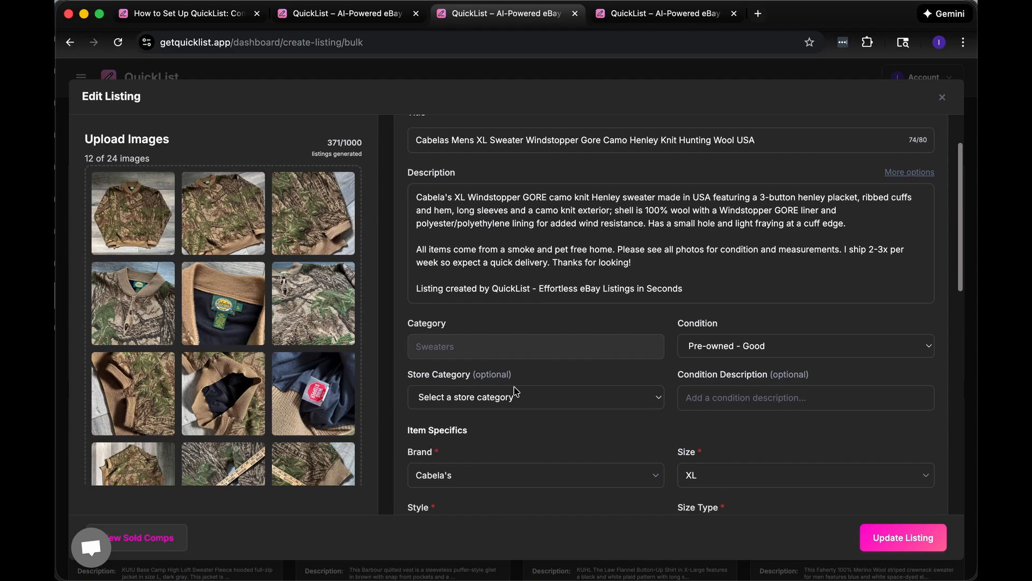
pyautogui.click(668, 421)
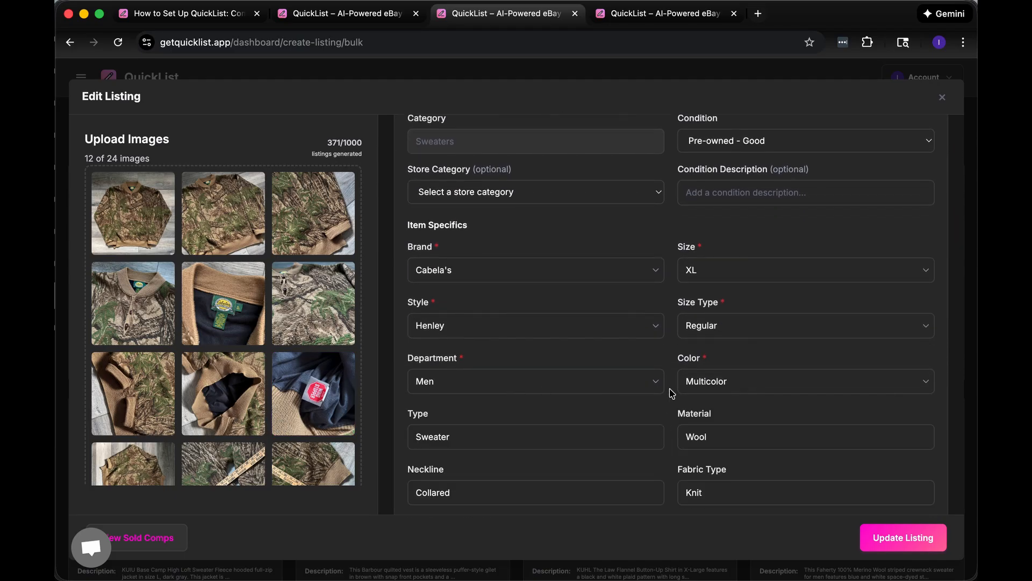
pyautogui.scroll(-2, 670, 392)
pyautogui.scroll(-3, 544, 317)
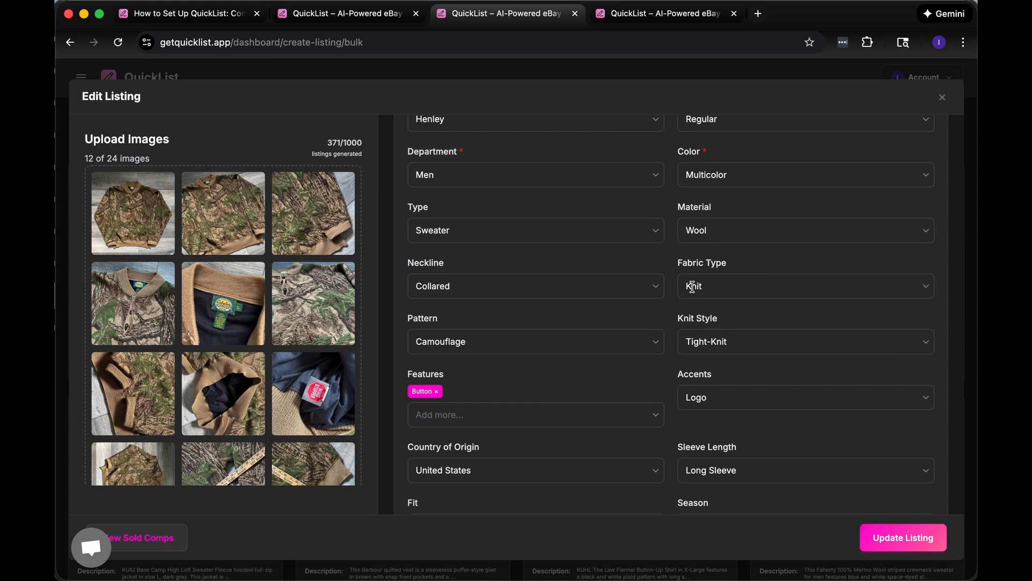
pyautogui.scroll(-5, 519, 373)
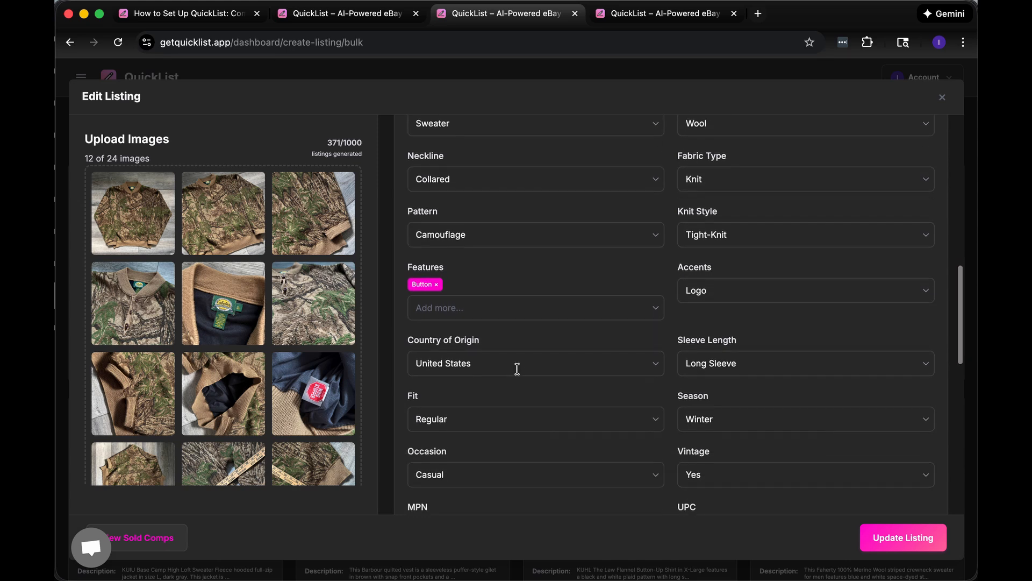
pyautogui.scroll(4, 518, 371)
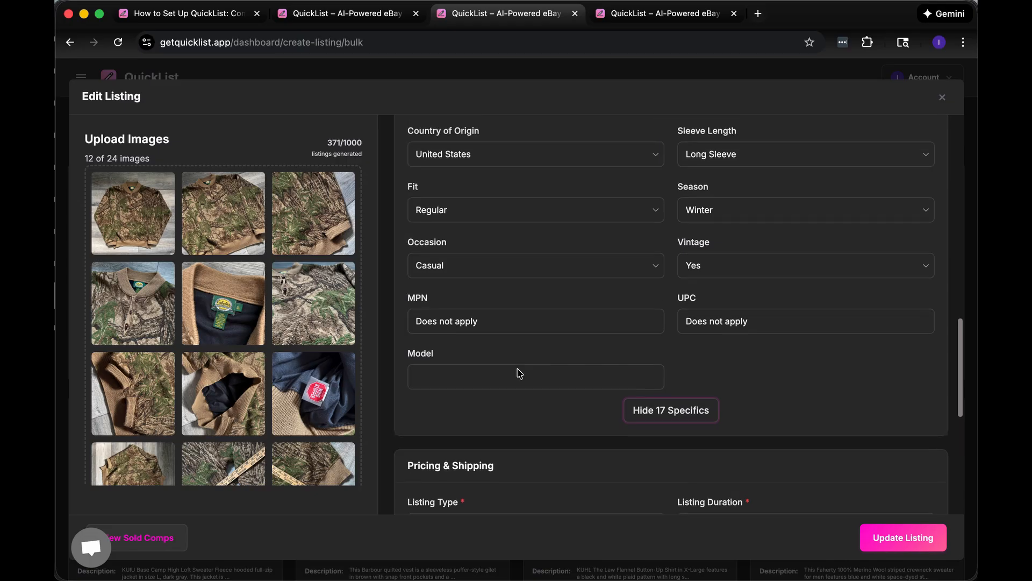
pyautogui.scroll(6, 594, 446)
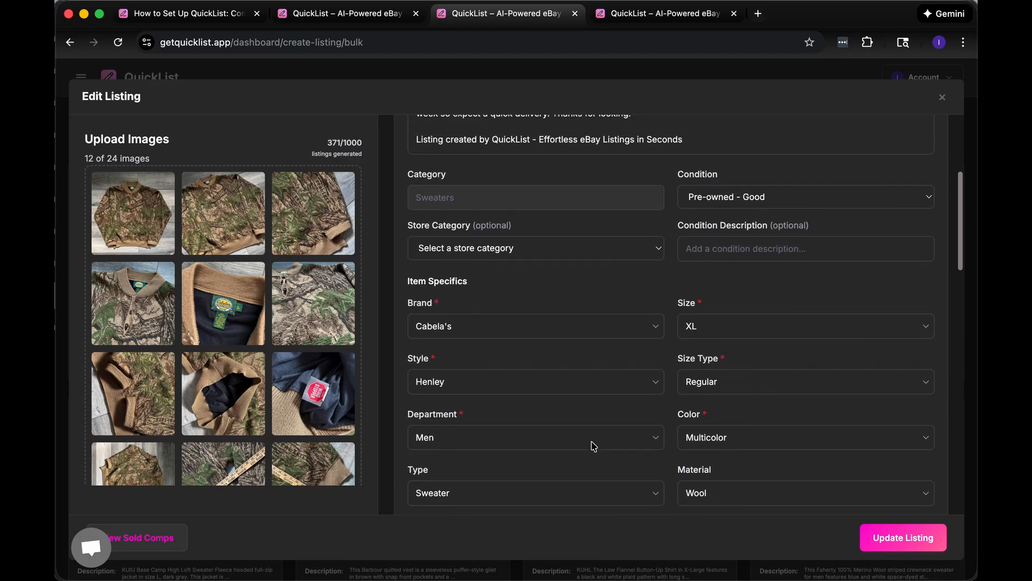
pyautogui.scroll(3, 650, 444)
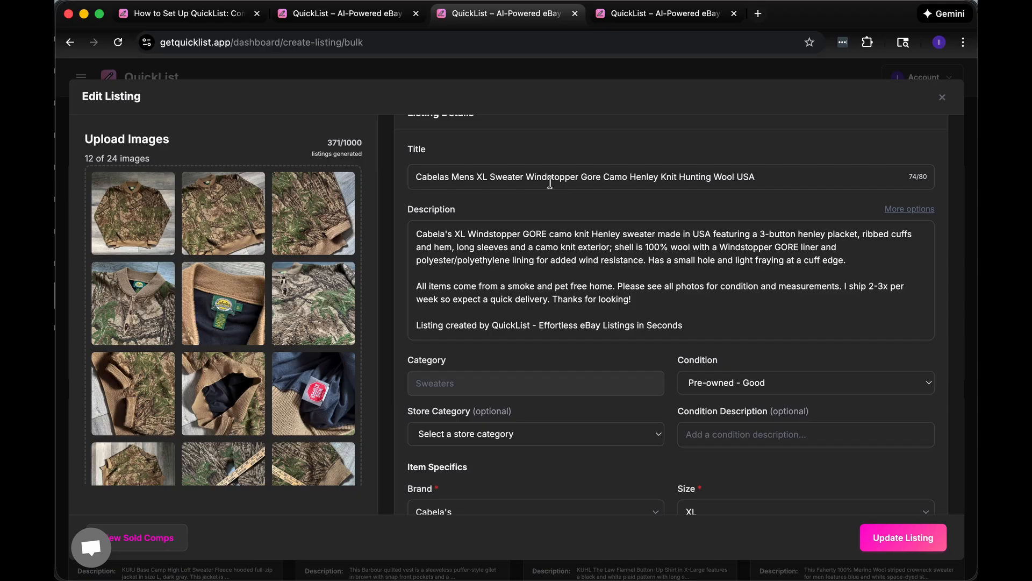
pyautogui.scroll(-15, 663, 227)
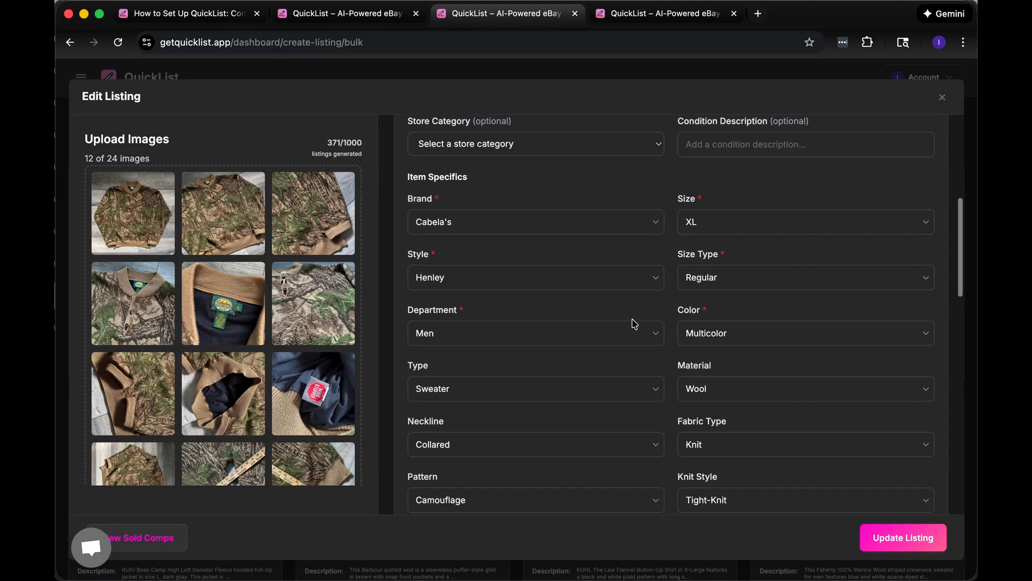
pyautogui.click(652, 198)
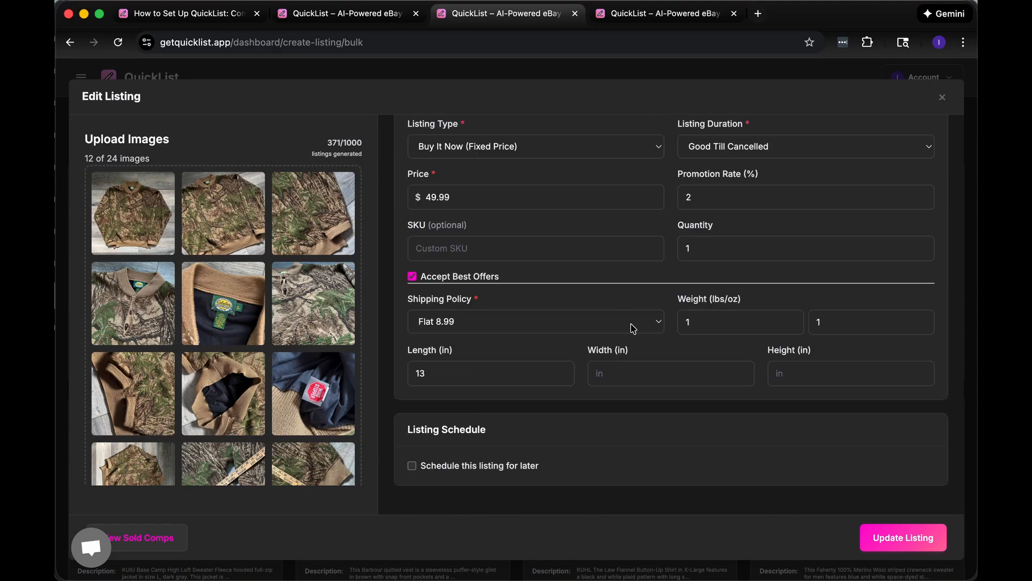
pyautogui.scroll(3, 583, 410)
pyautogui.scroll(-2, 586, 412)
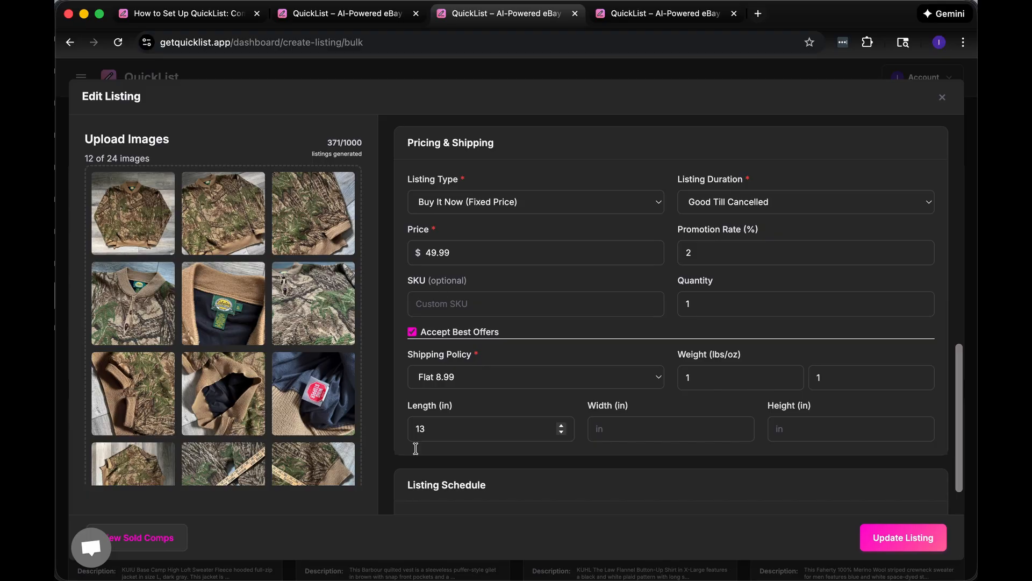
# - Look up sold comps for the Cabela's sweater on eBay, compare them with the listing's price, and return to its listing details
pyautogui.click(150, 541)
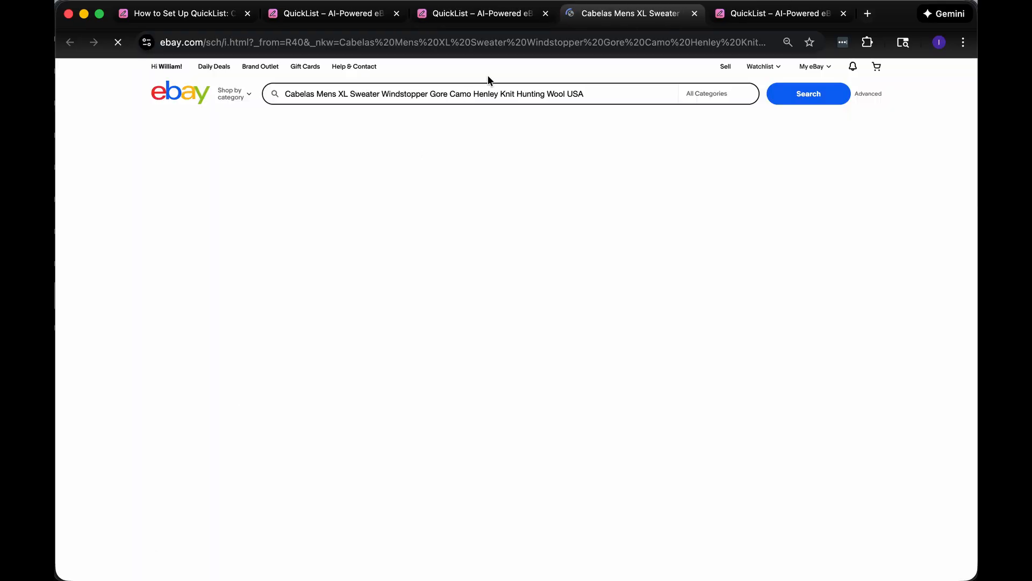
pyautogui.click(474, 15)
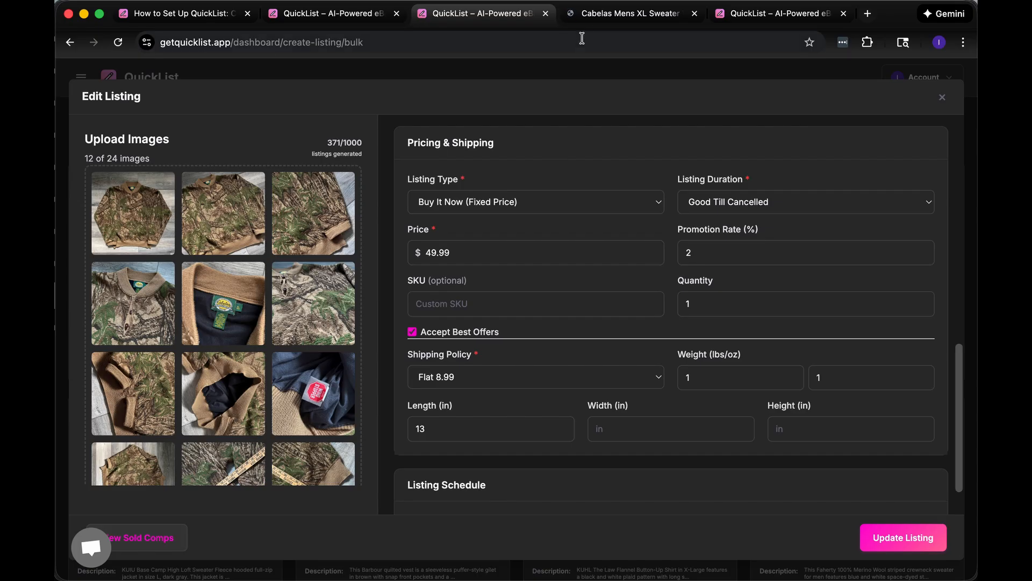
pyautogui.click(587, 15)
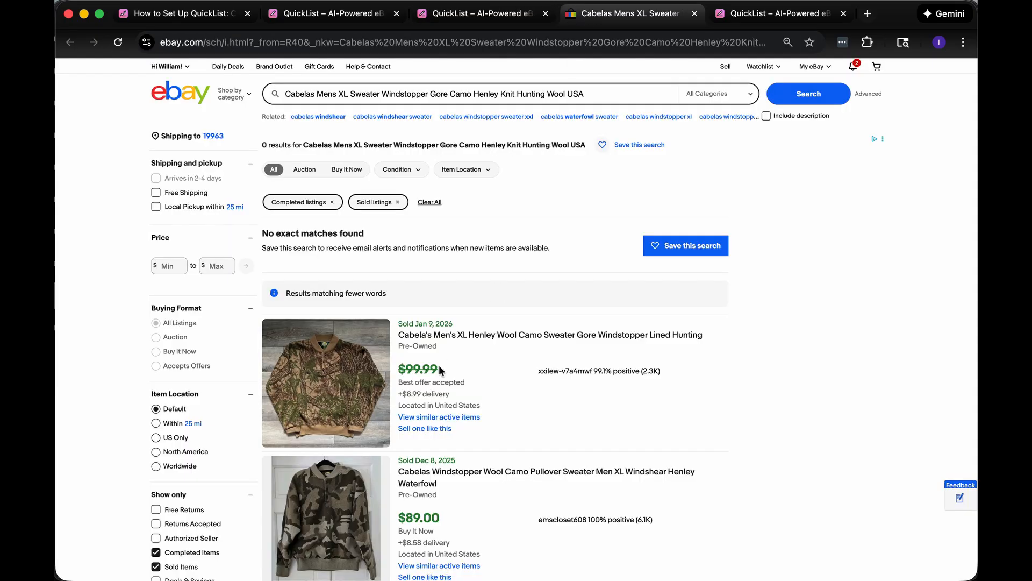
pyautogui.click(490, 20)
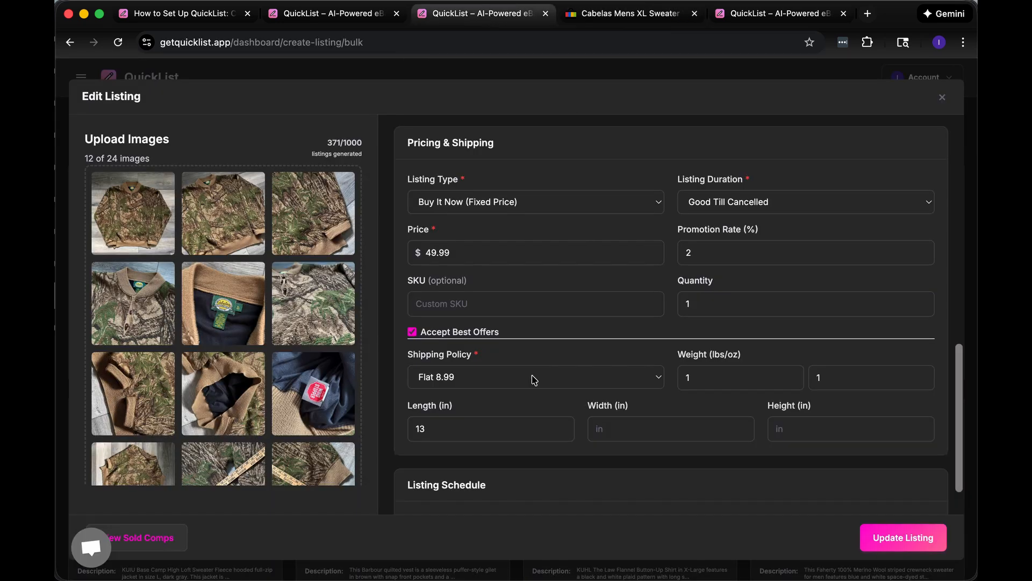
pyautogui.click(606, 24)
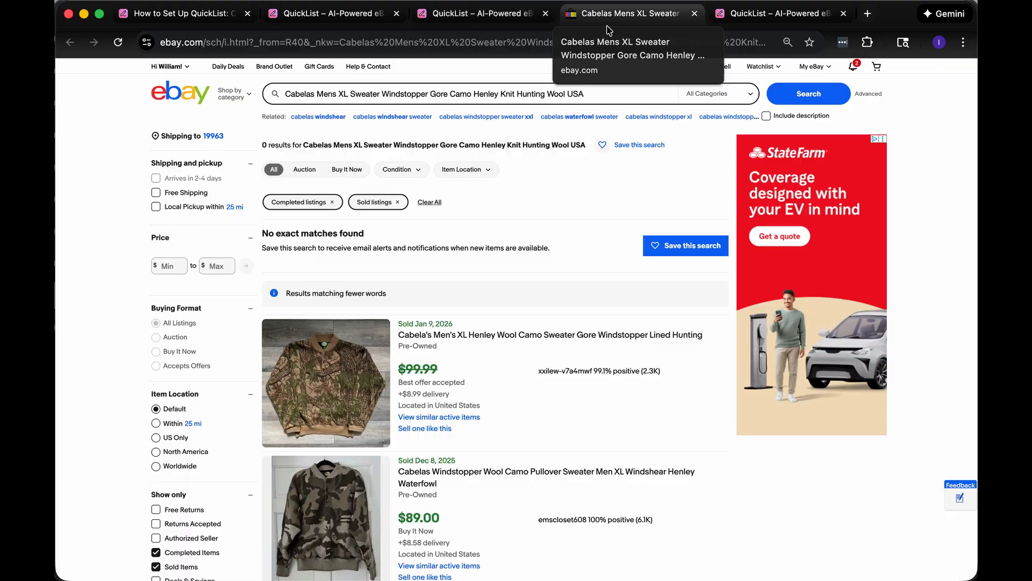
pyautogui.click(446, 13)
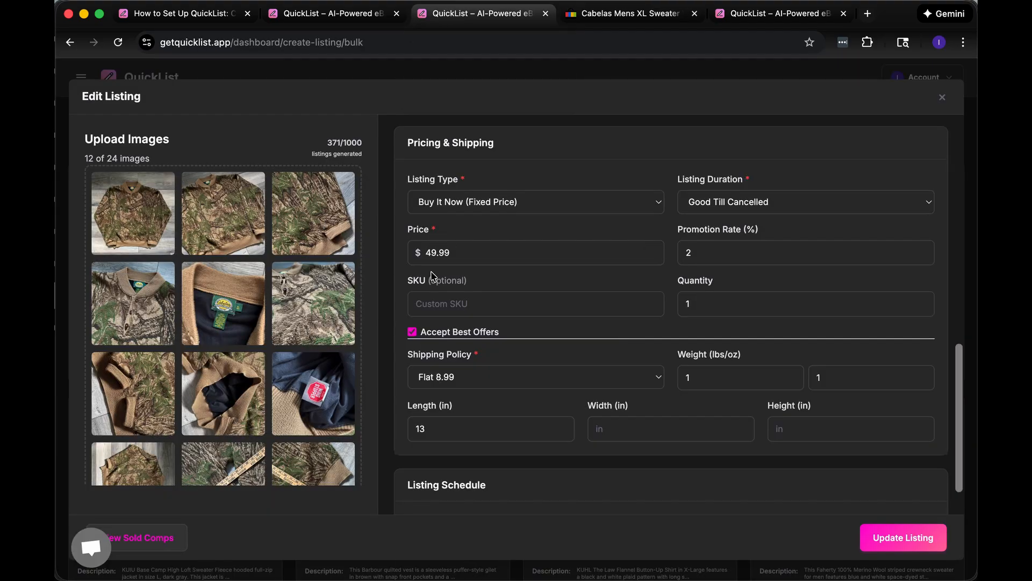
pyautogui.scroll(15, 547, 199)
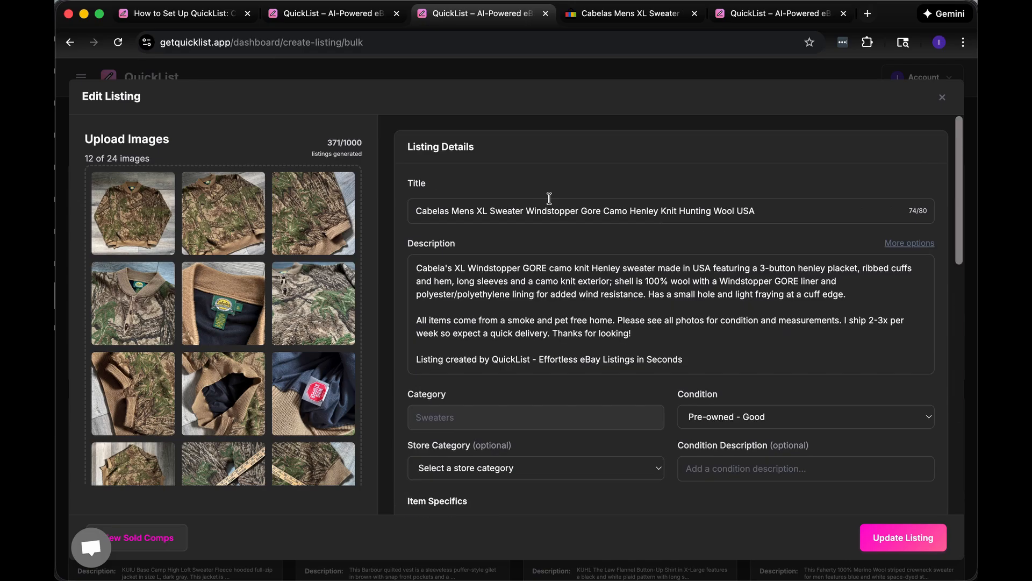
# - Close the Cabela's sweater's listing details and look over the other listing cards, down to the Harris Tweed blazer and Carhartt jacket
pyautogui.click(942, 99)
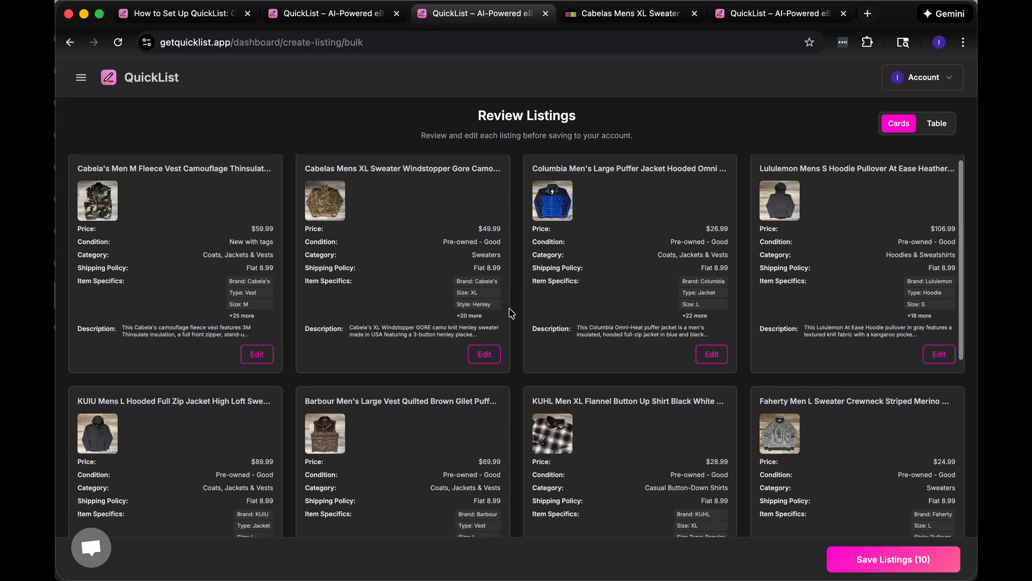
pyautogui.scroll(-3, 510, 310)
pyautogui.scroll(-3, 510, 313)
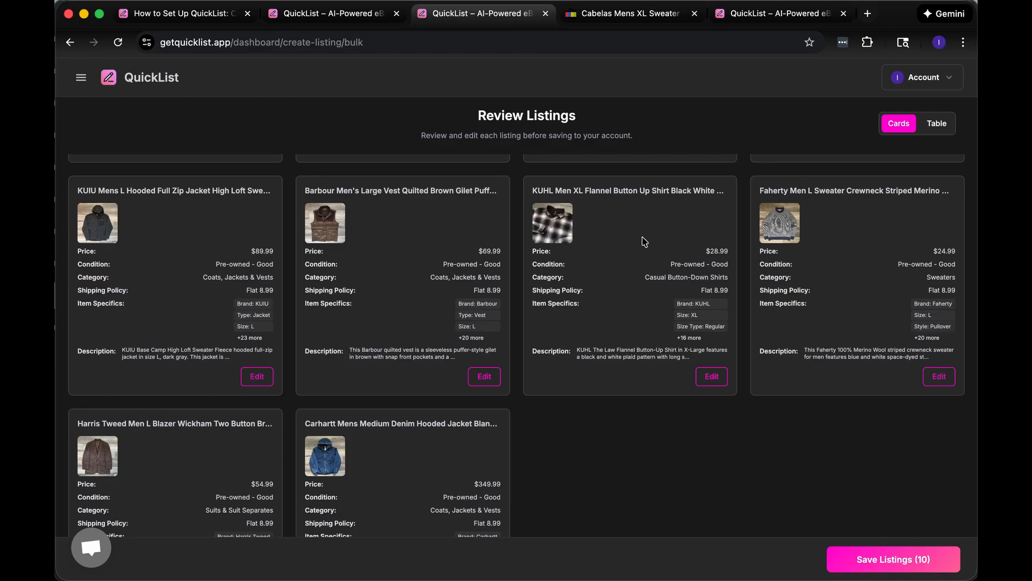
pyautogui.scroll(-1, 688, 280)
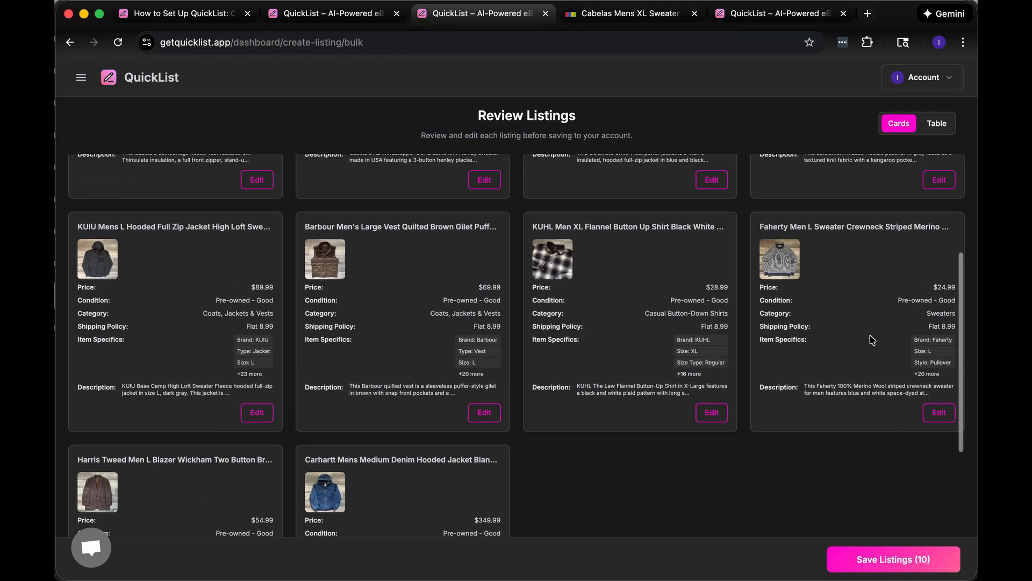
pyautogui.scroll(5, 847, 356)
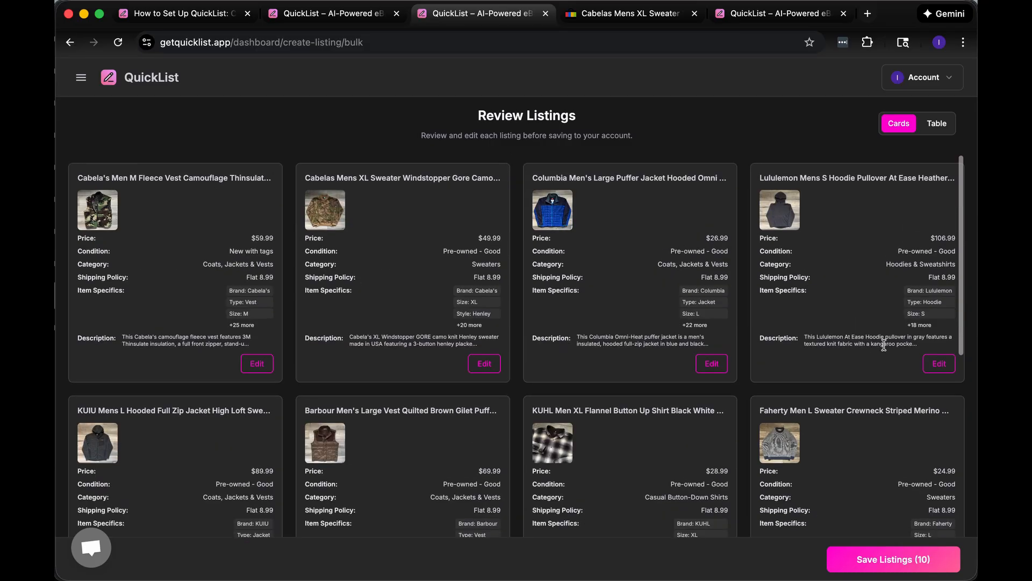
# - Open the Lululemon hoodie's listing and inspect its hood interior, sleeve logo, zip pocket and measurement photos against the title, closing it when done
pyautogui.click(946, 369)
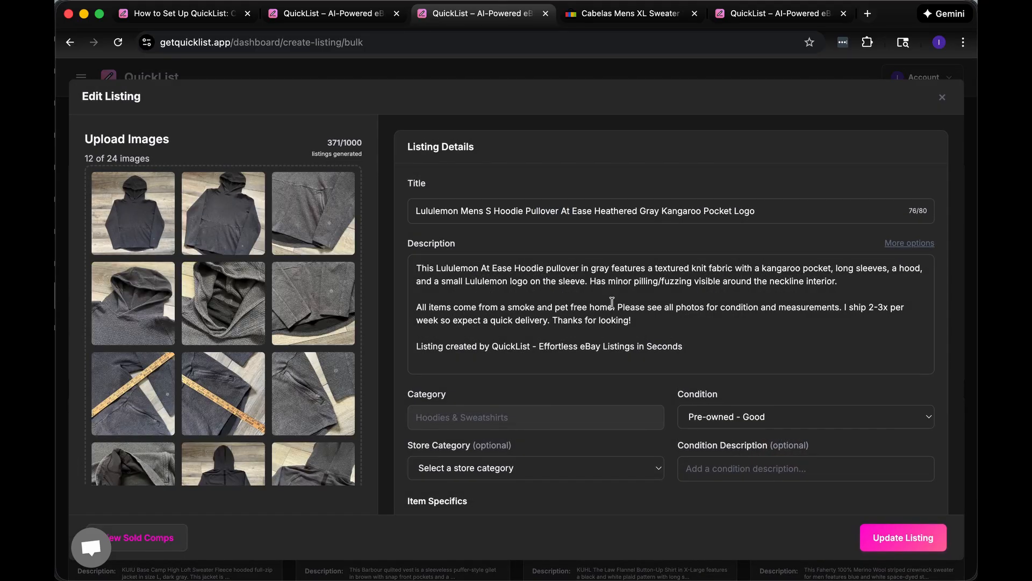
pyautogui.click(226, 299)
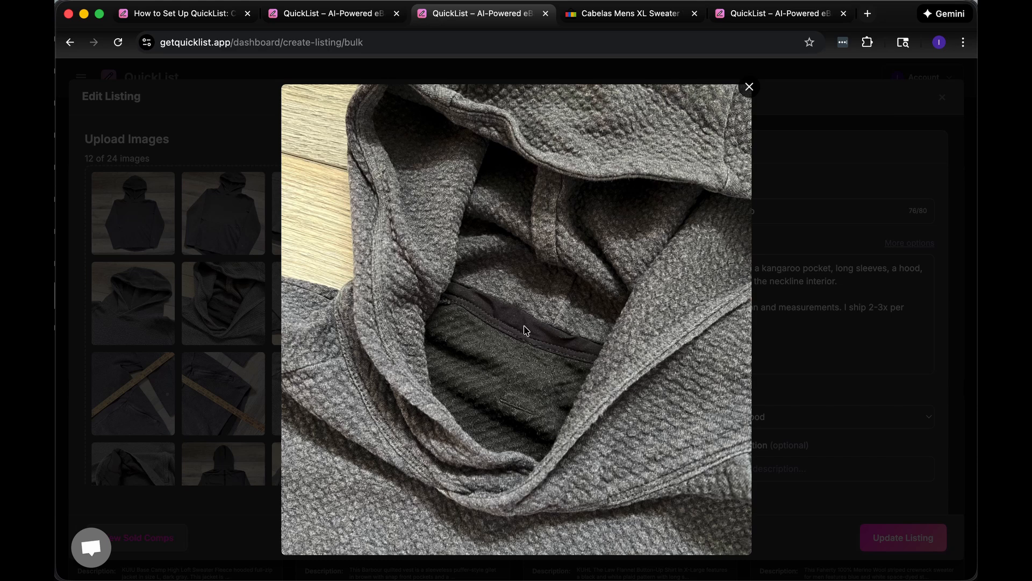
pyautogui.click(255, 372)
pyautogui.click(327, 393)
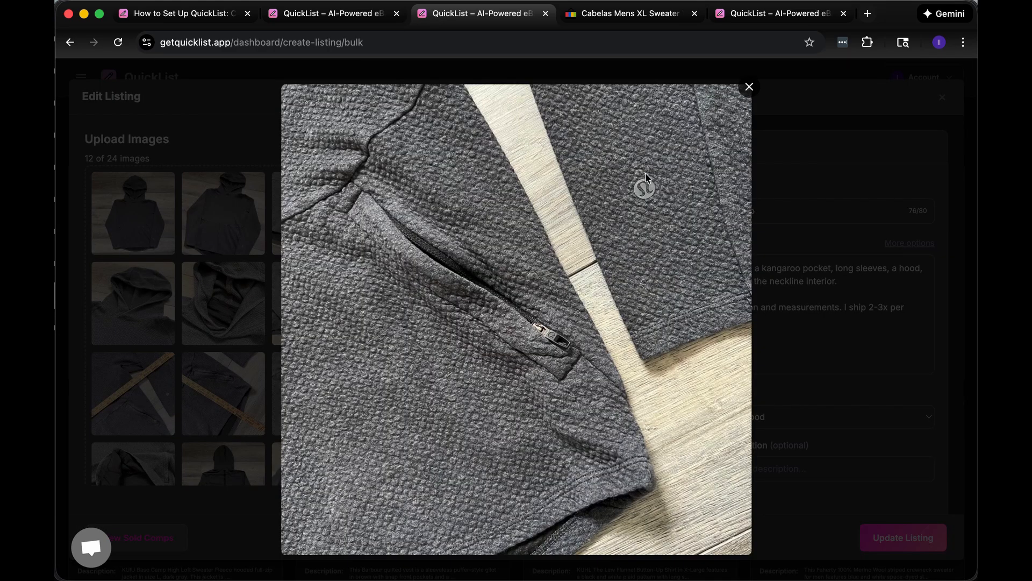
pyautogui.click(216, 300)
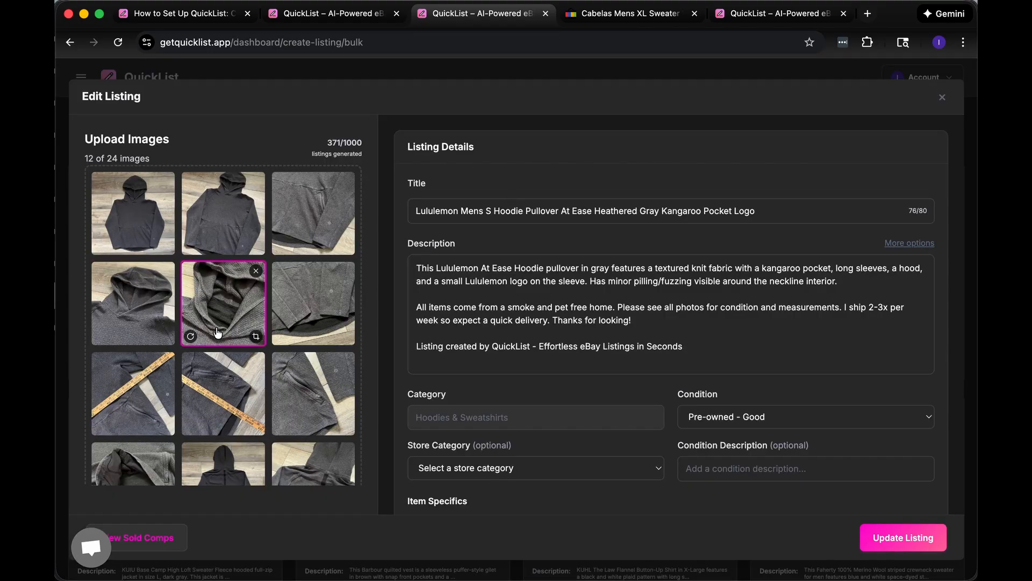
pyautogui.click(211, 391)
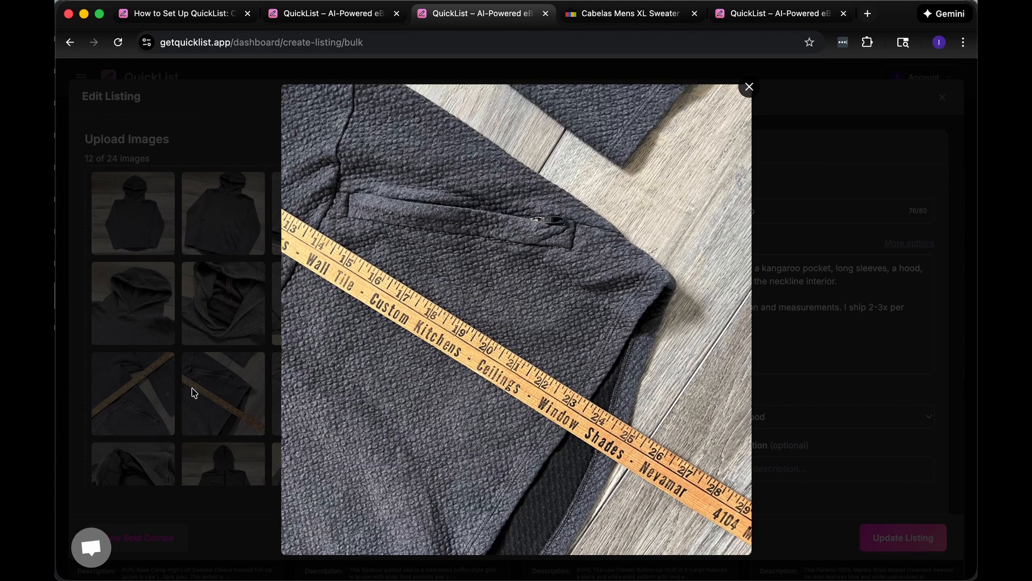
pyautogui.click(198, 398)
pyautogui.click(151, 396)
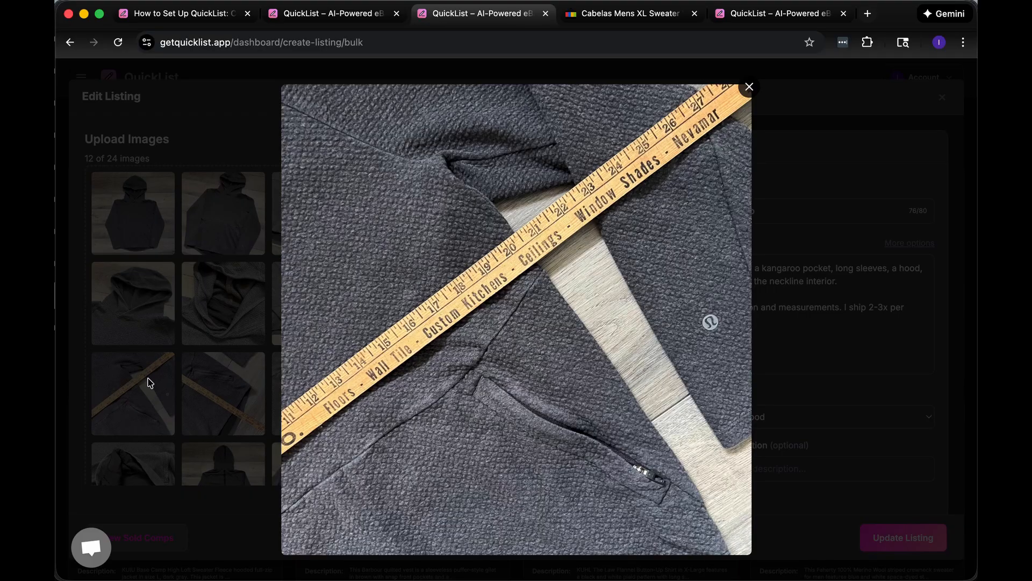
pyautogui.click(150, 382)
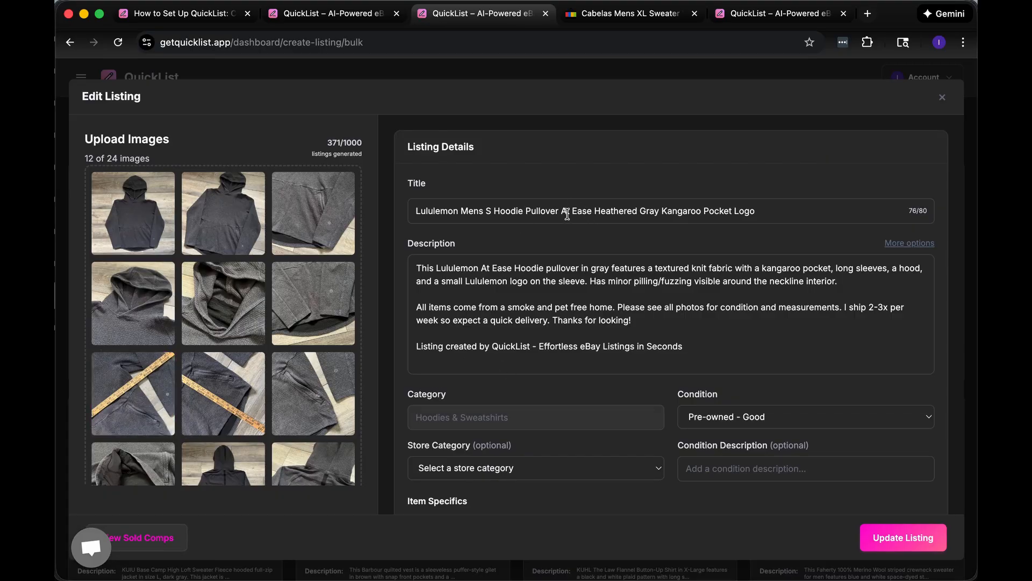
pyautogui.click(547, 78)
# - Check the label photo in the Carhartt denim jacket's listing and insert "DST" after "J139" in its title
pyautogui.scroll(-5, 548, 393)
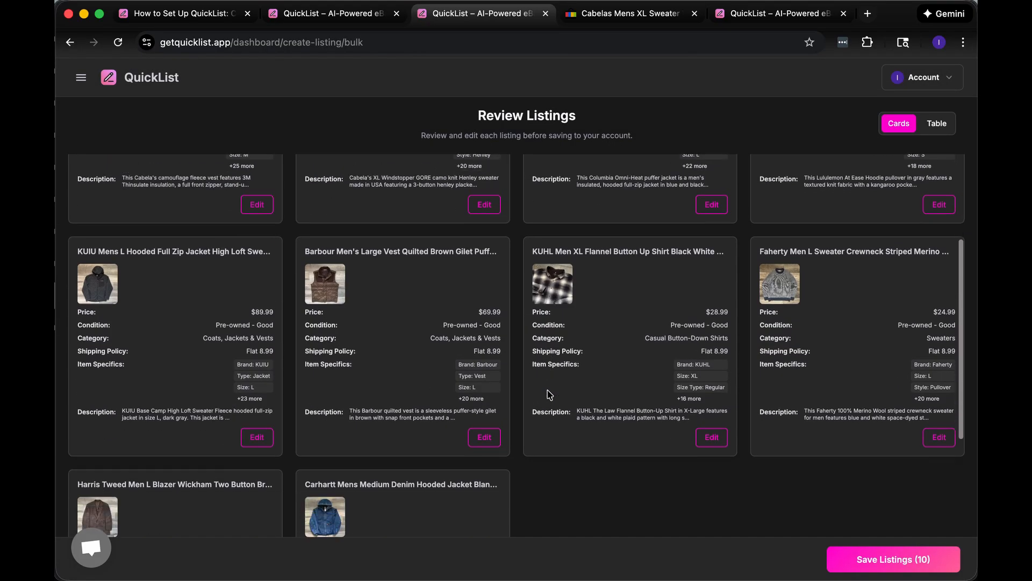
pyautogui.scroll(-4, 548, 397)
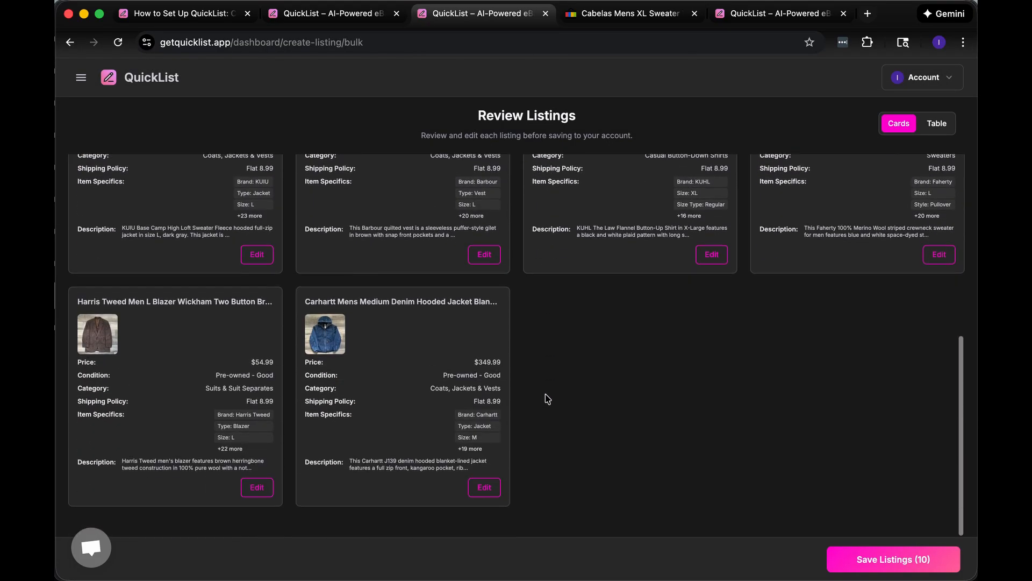
pyautogui.click(486, 486)
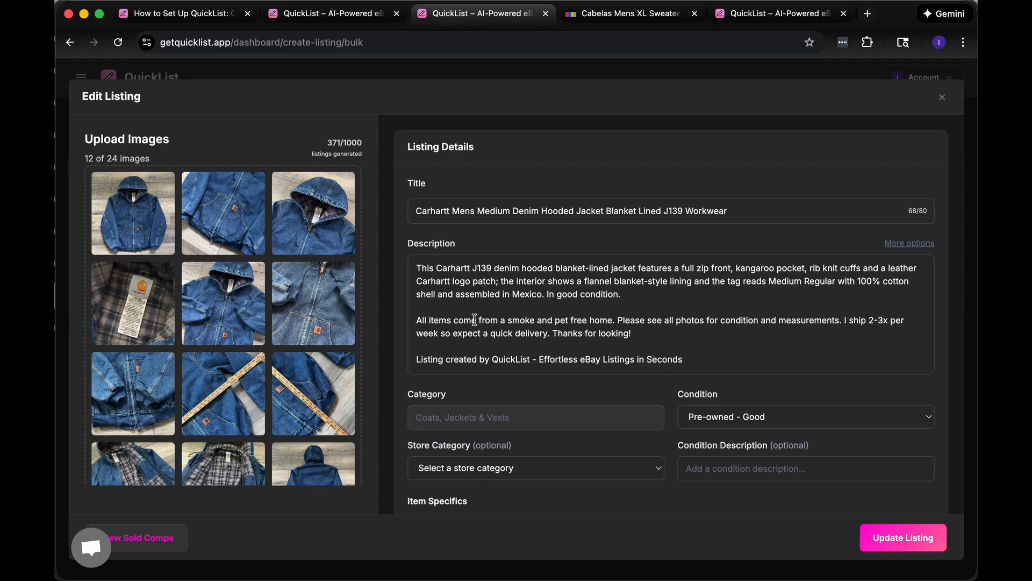
pyautogui.scroll(-2, 474, 320)
pyautogui.scroll(2, 479, 317)
pyautogui.click(130, 306)
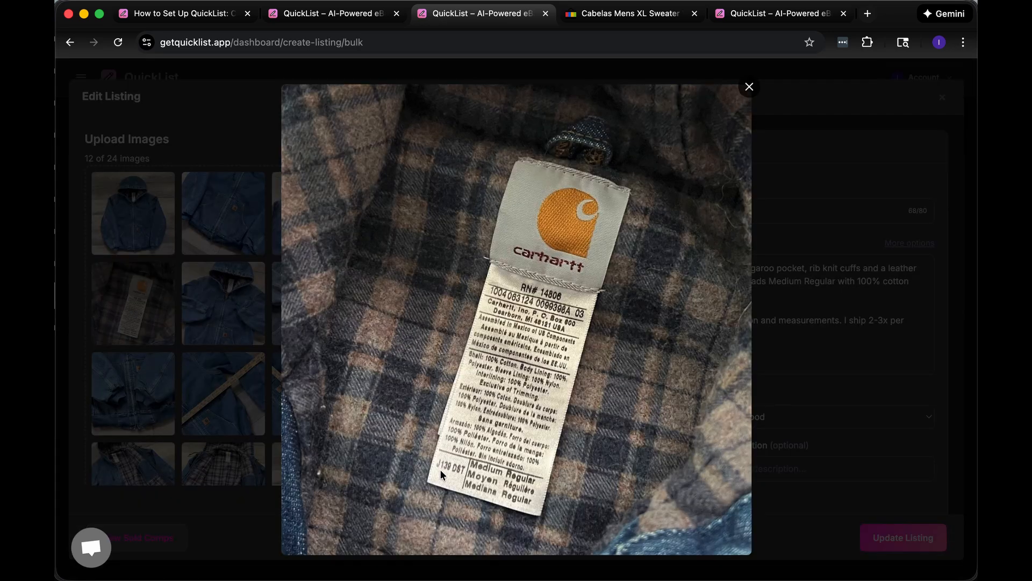
pyautogui.click(796, 311)
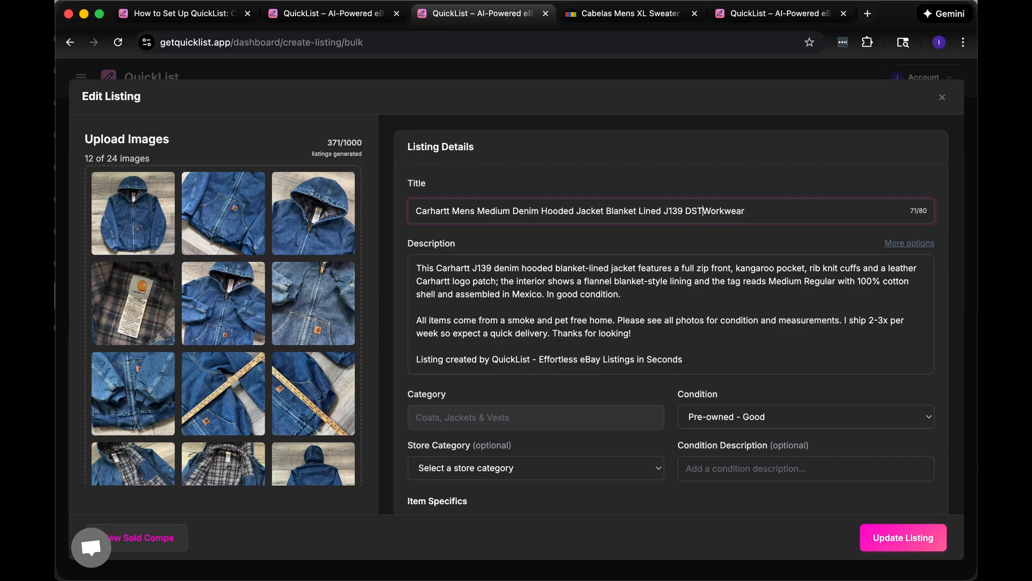
# - Examine the Carhartt jacket's item specifics, pricing, SKU and shipping details
pyautogui.scroll(-5, 703, 357)
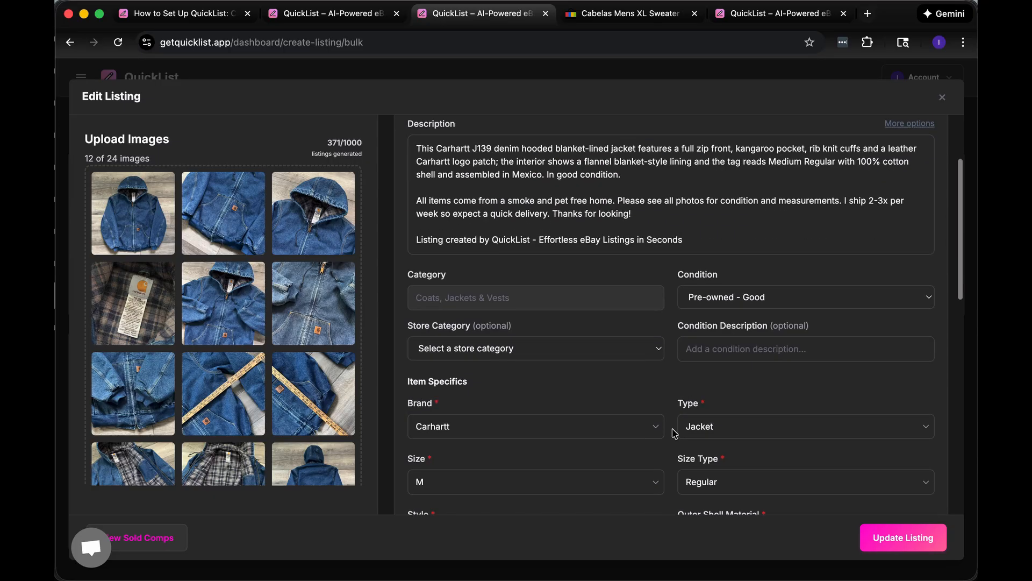
pyautogui.scroll(-3, 674, 433)
pyautogui.click(653, 347)
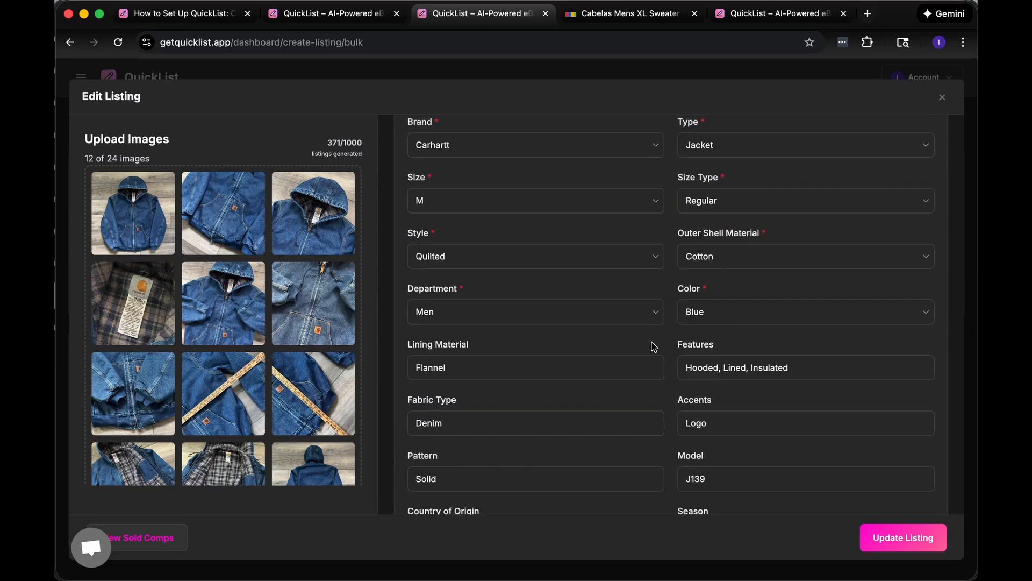
pyautogui.scroll(-6, 652, 344)
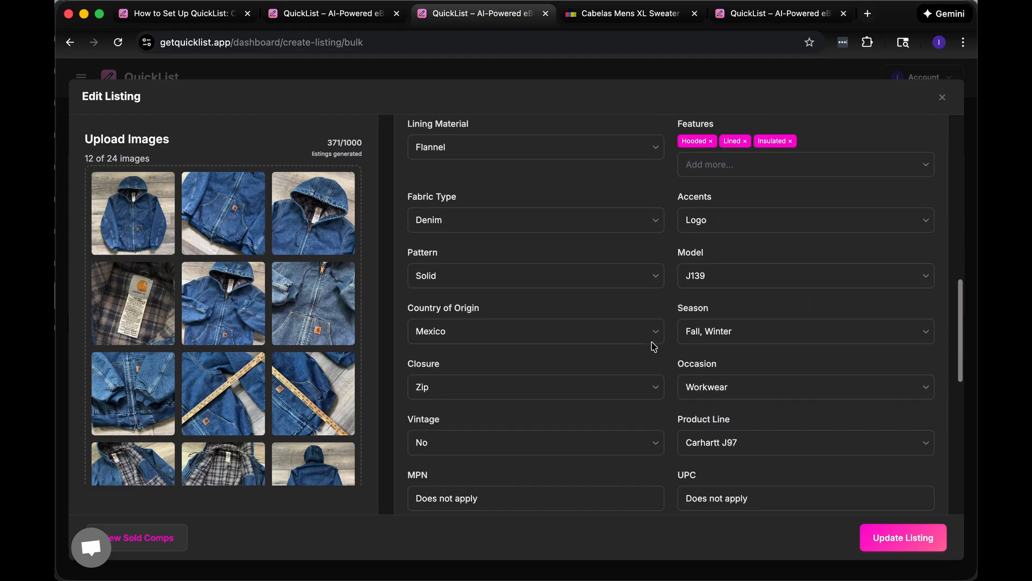
pyautogui.scroll(-6, 651, 342)
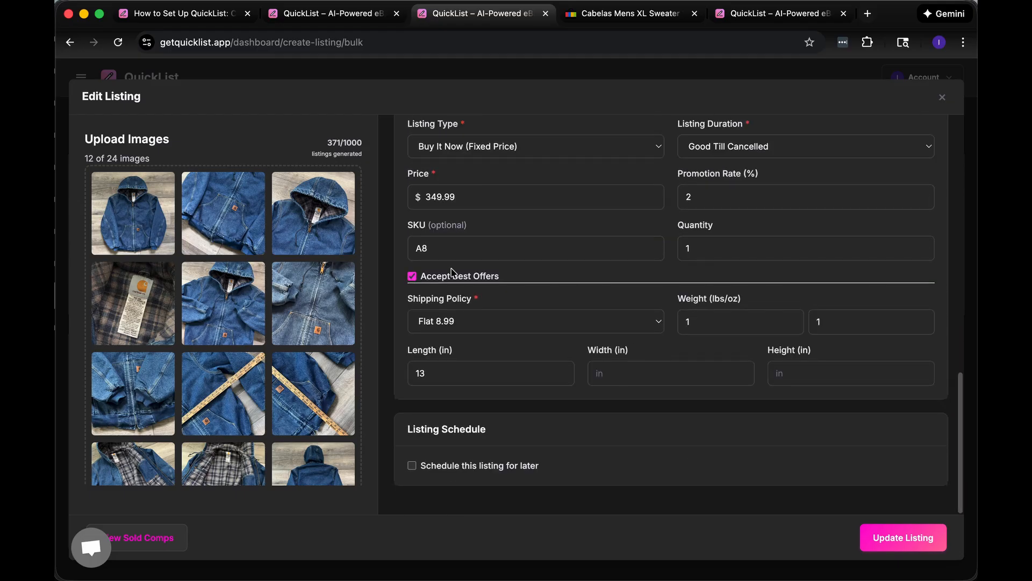
pyautogui.scroll(1, 451, 253)
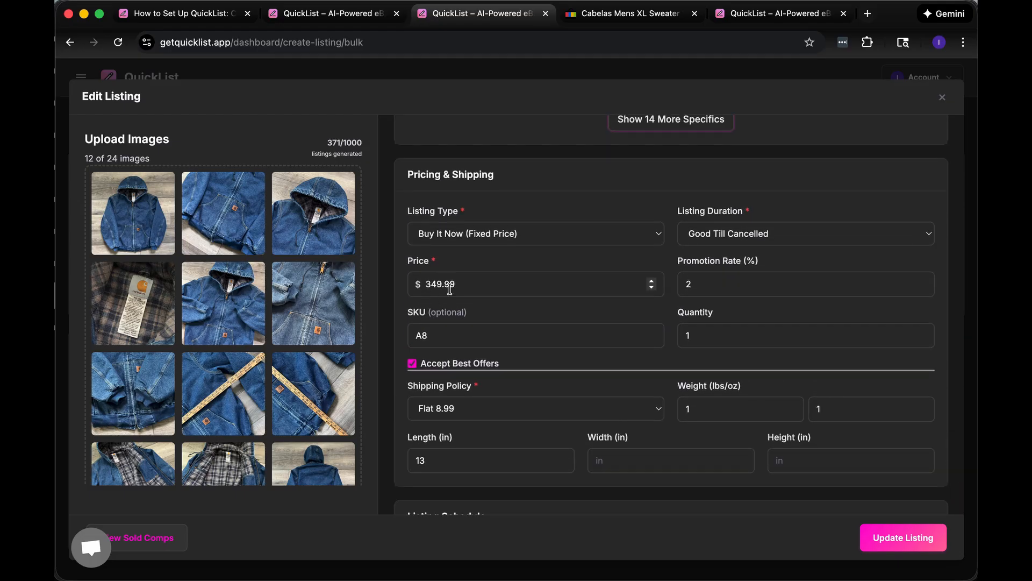
# - Compare the Carhartt jacket's price with comparable jackets on eBay, and apply the update to its listing
pyautogui.click(150, 535)
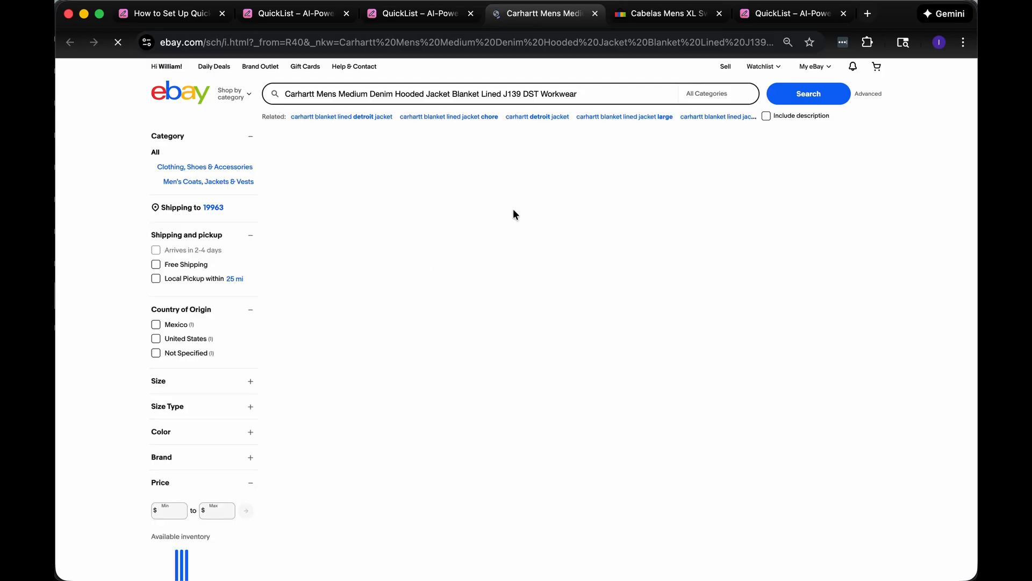
pyautogui.scroll(-1, 512, 208)
pyautogui.click(430, 175)
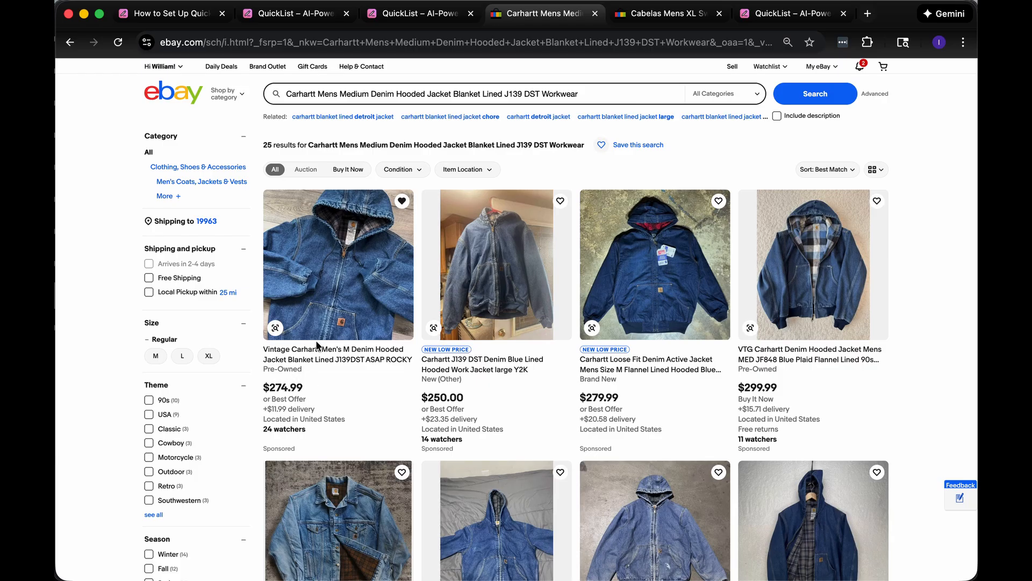
pyautogui.click(419, 15)
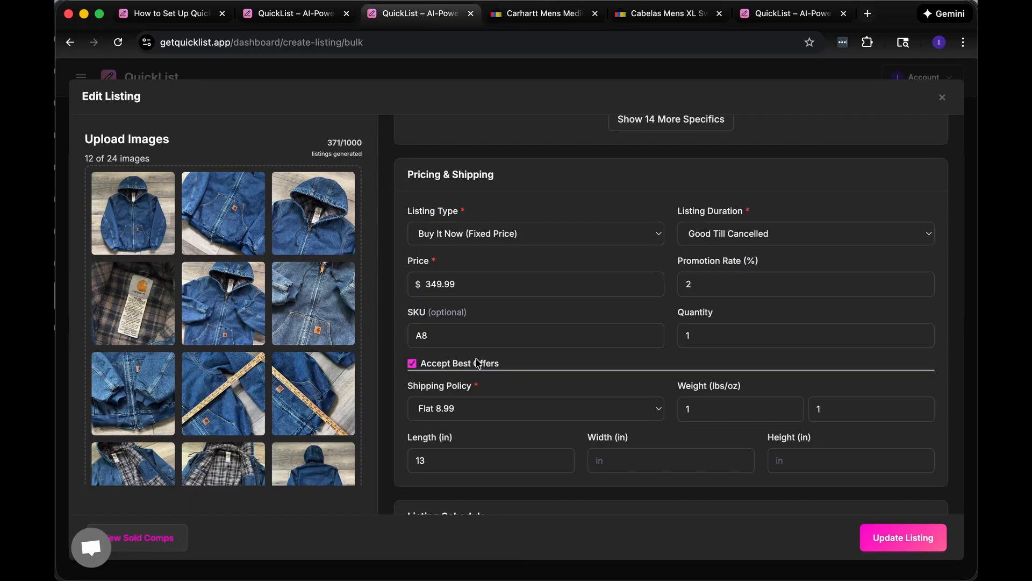
pyautogui.scroll(-3, 482, 383)
pyautogui.click(904, 537)
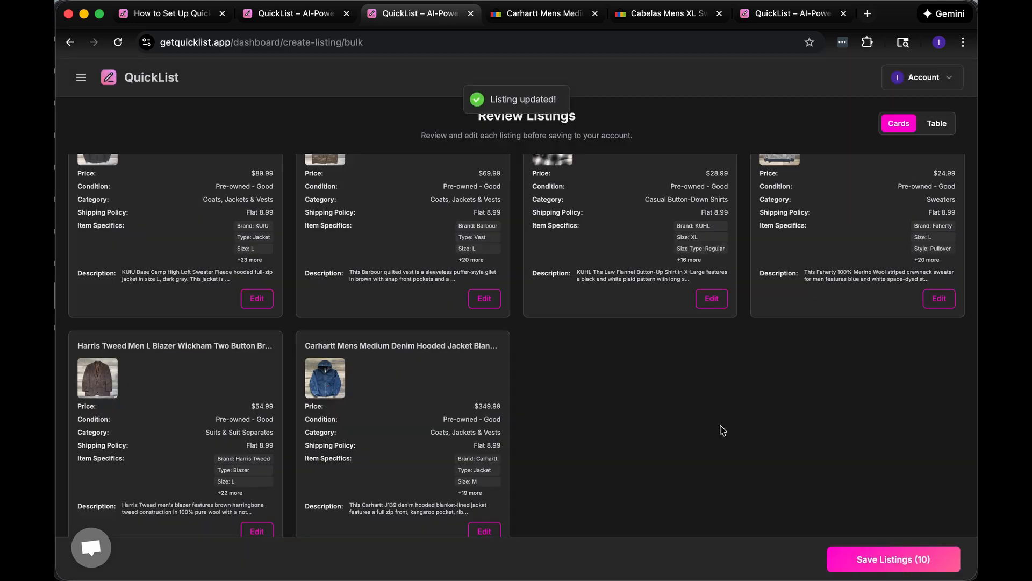
# - Save all ten reviewed listings and view them among the managed listings with the navigation menu expanded
pyautogui.click(938, 125)
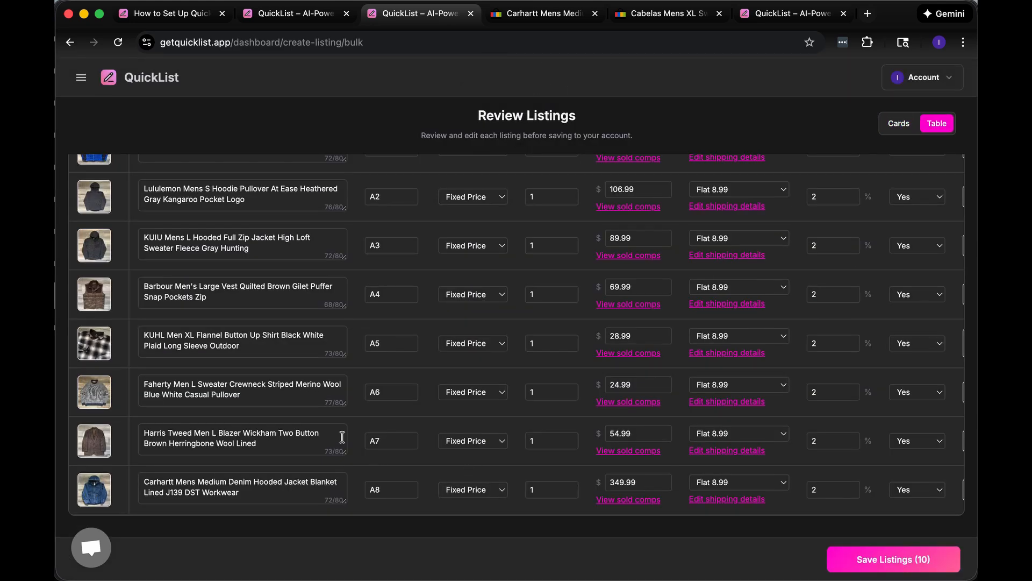
pyautogui.click(898, 124)
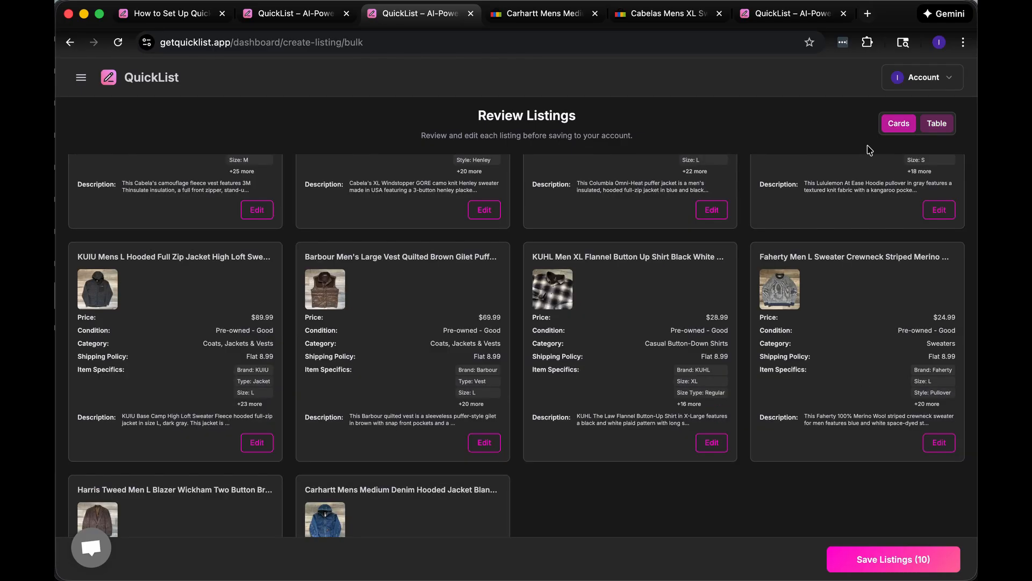
pyautogui.click(869, 570)
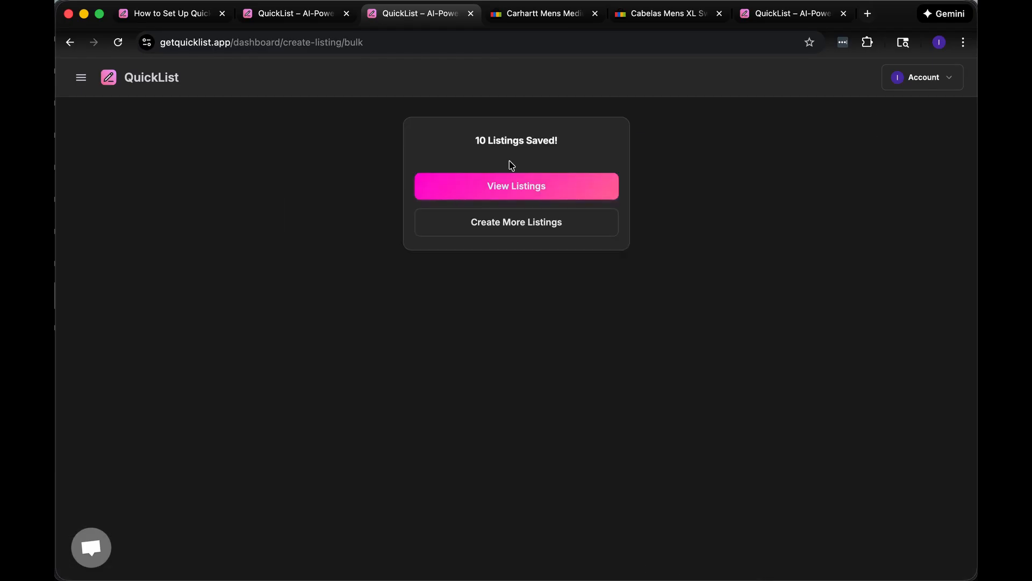
pyautogui.click(522, 195)
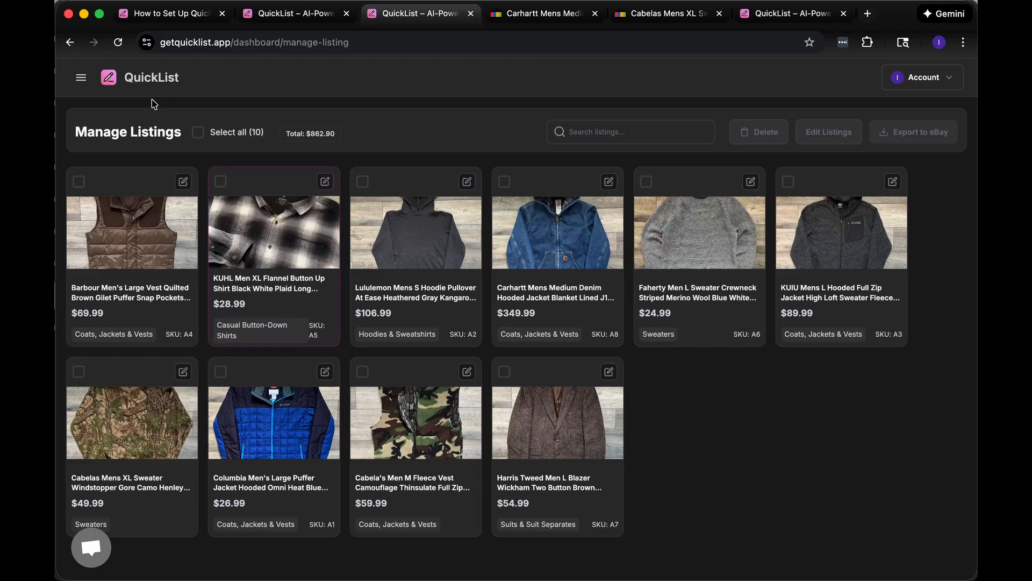
pyautogui.click(81, 77)
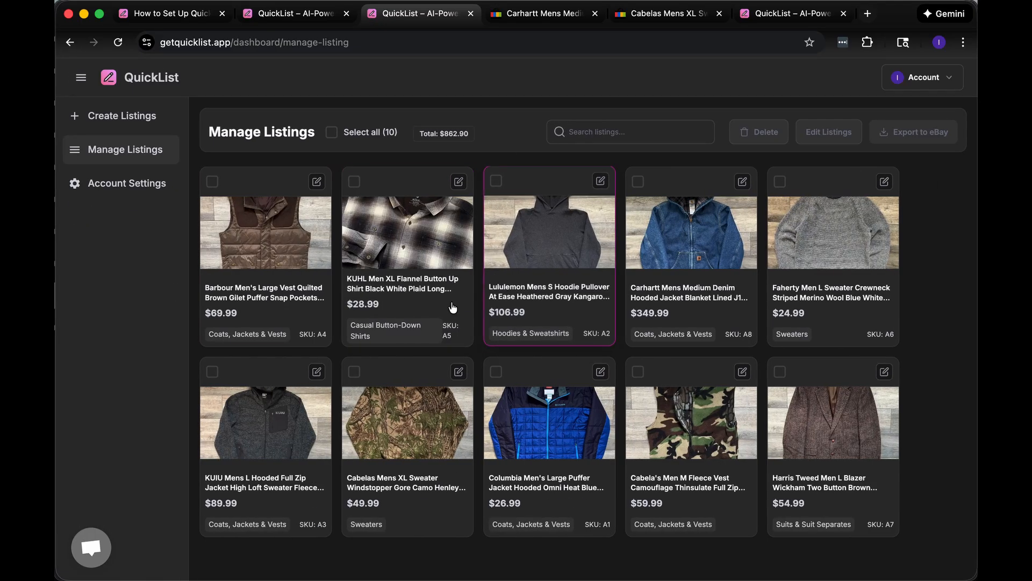
# - Select the saved Carhartt jacket and Lululemon hoodie listings, and clear both selections
pyautogui.click(722, 262)
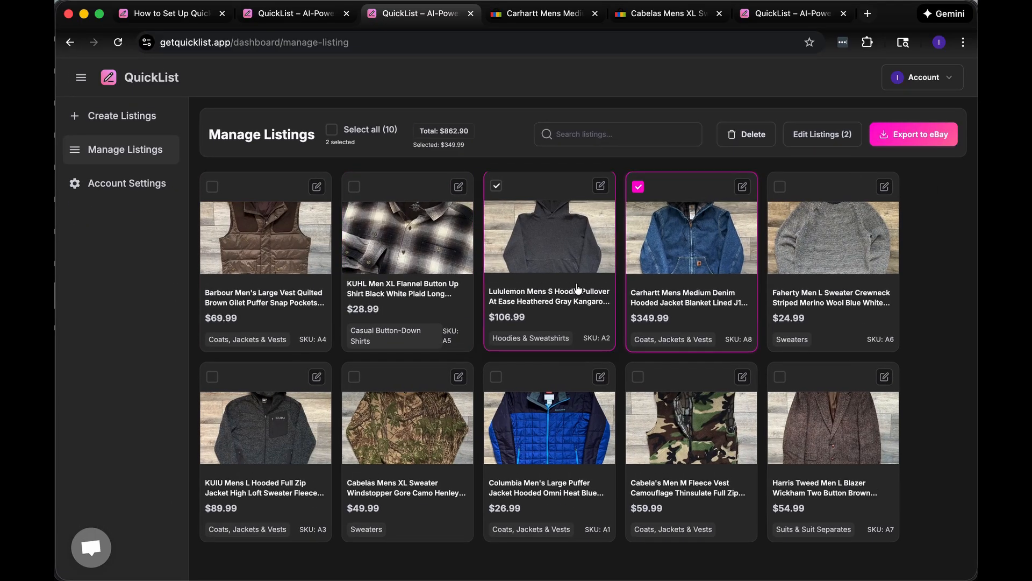
pyautogui.click(608, 283)
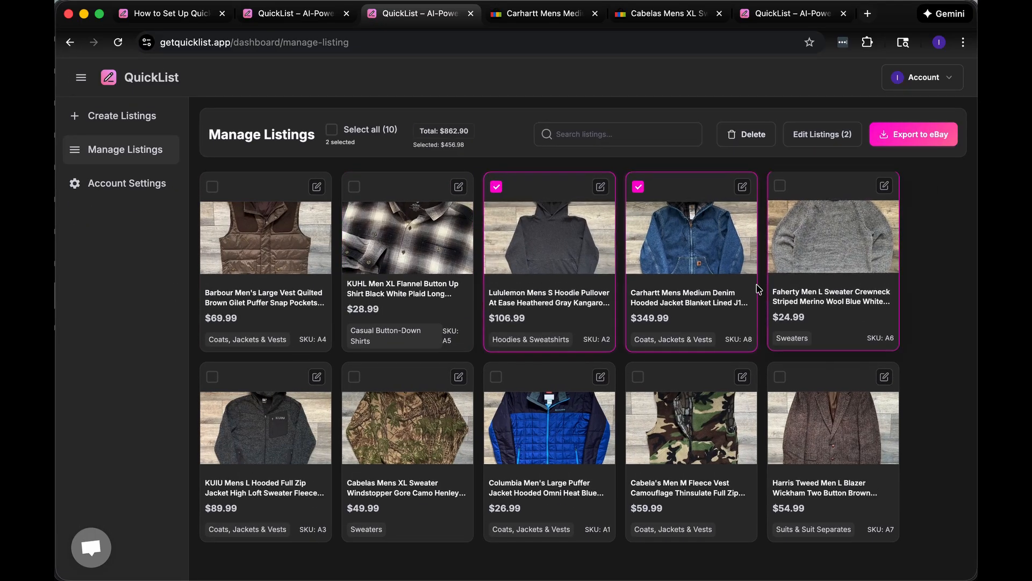
pyautogui.click(653, 267)
pyautogui.click(592, 269)
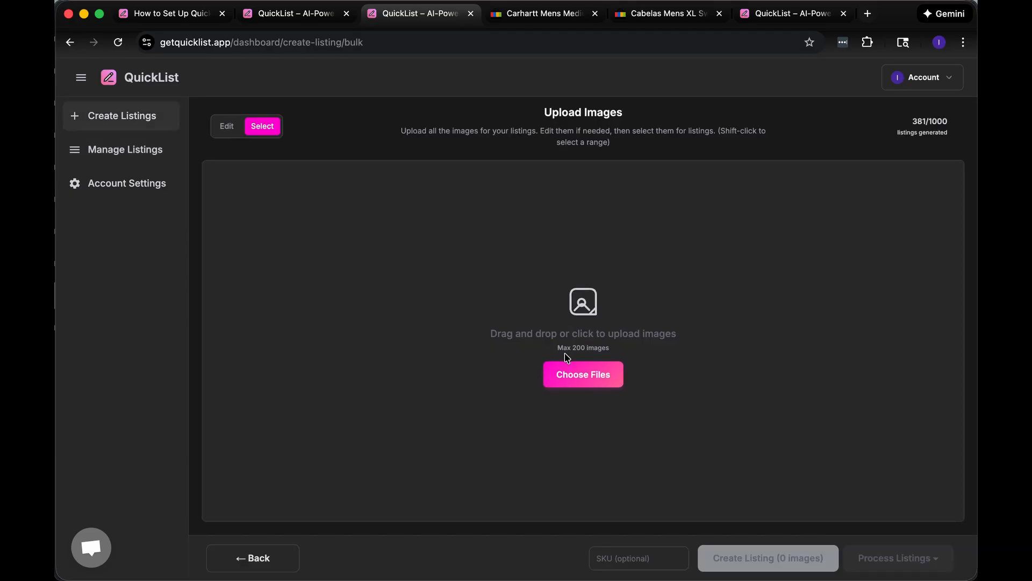
# - Upload all the photos from the demo2 folder and look through the uploaded images
pyautogui.click(581, 384)
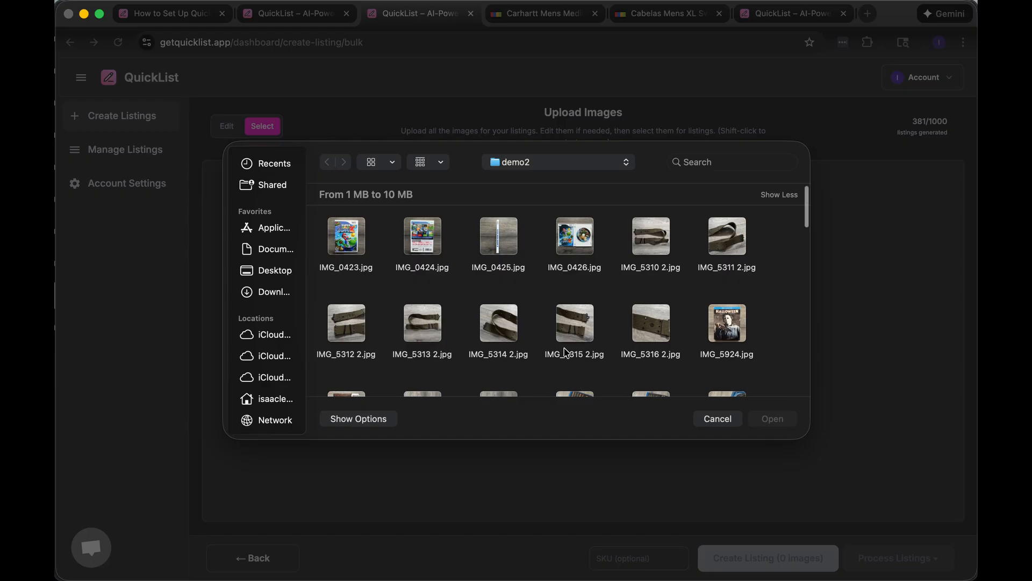
pyautogui.press('super+a')
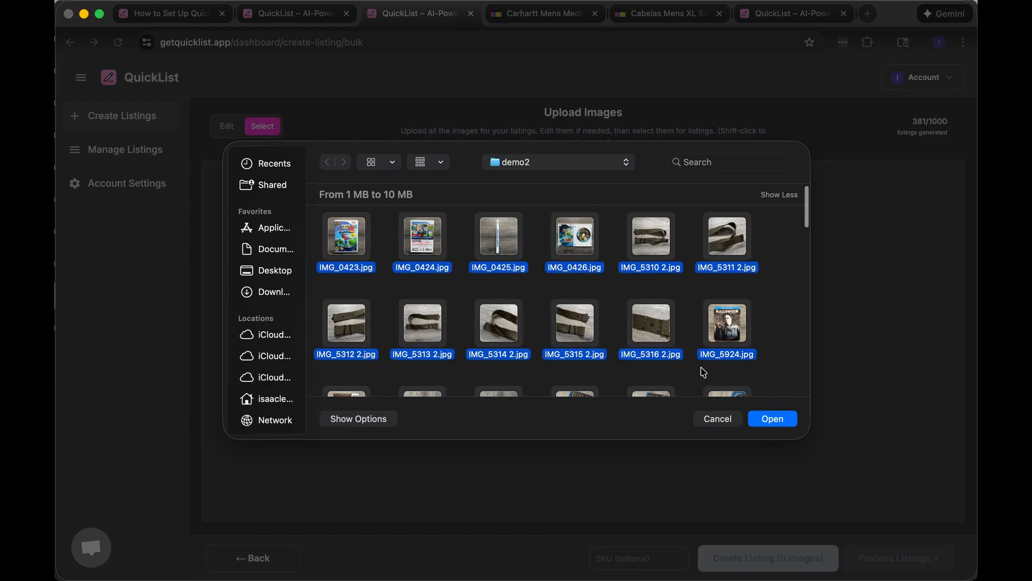
pyautogui.click(773, 420)
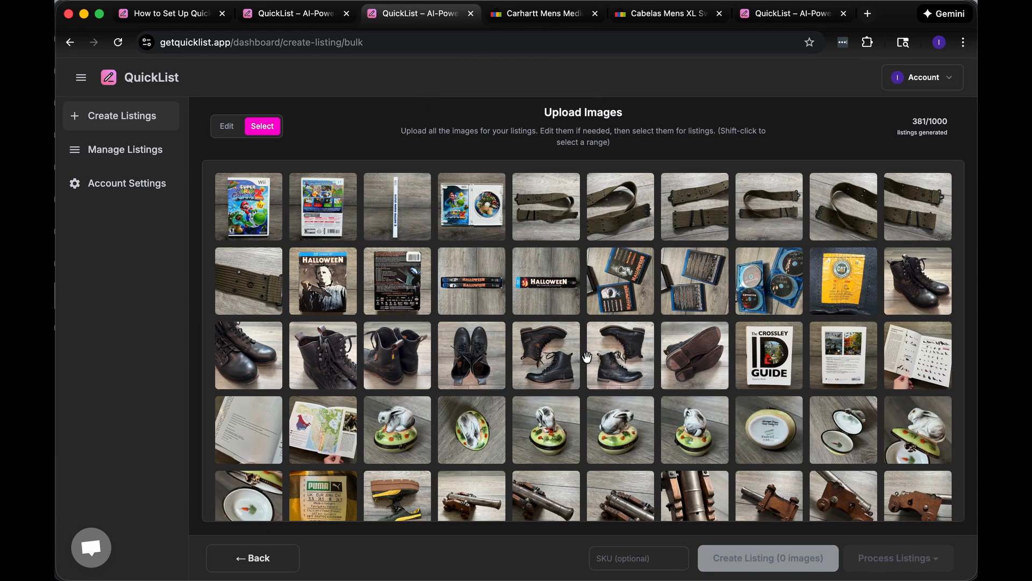
pyautogui.scroll(-5, 587, 357)
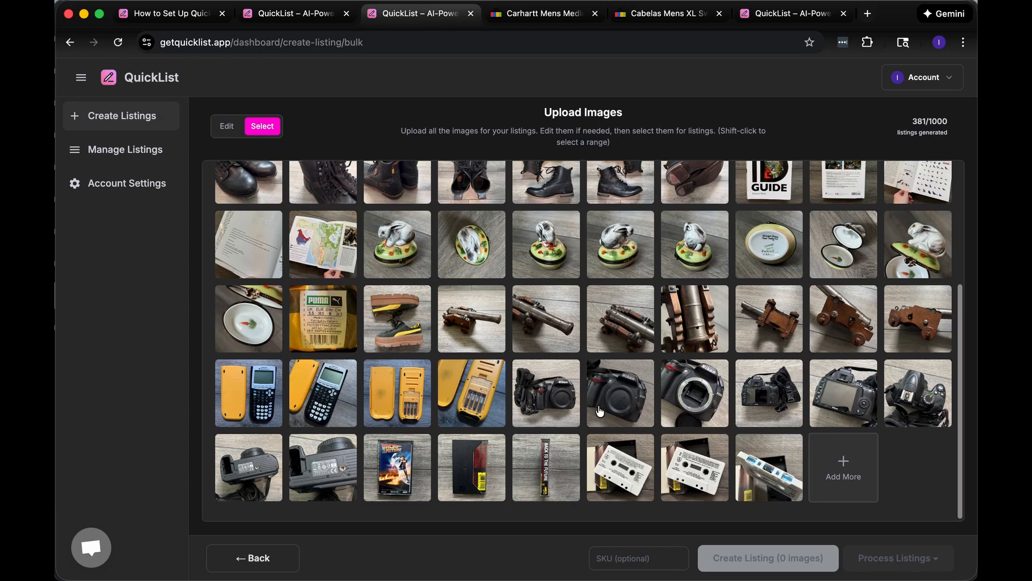
pyautogui.scroll(5, 600, 411)
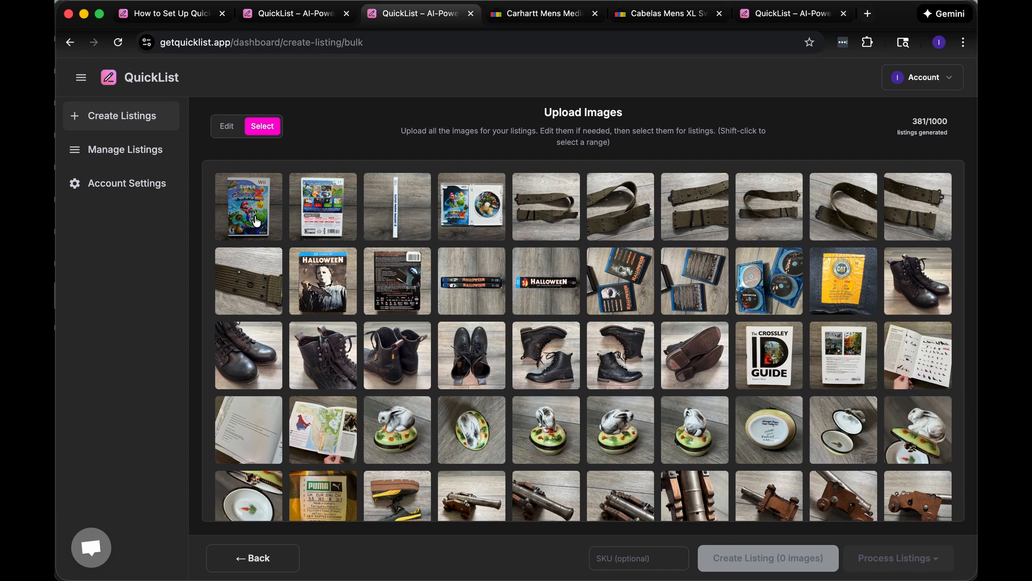
# - Create one listing group from the four Super Mario Galaxy 2 photos and another from the seven belt photos
pyautogui.click(256, 221)
pyautogui.keyDown('shift'); pyautogui.click(488, 206); pyautogui.keyUp('shift')
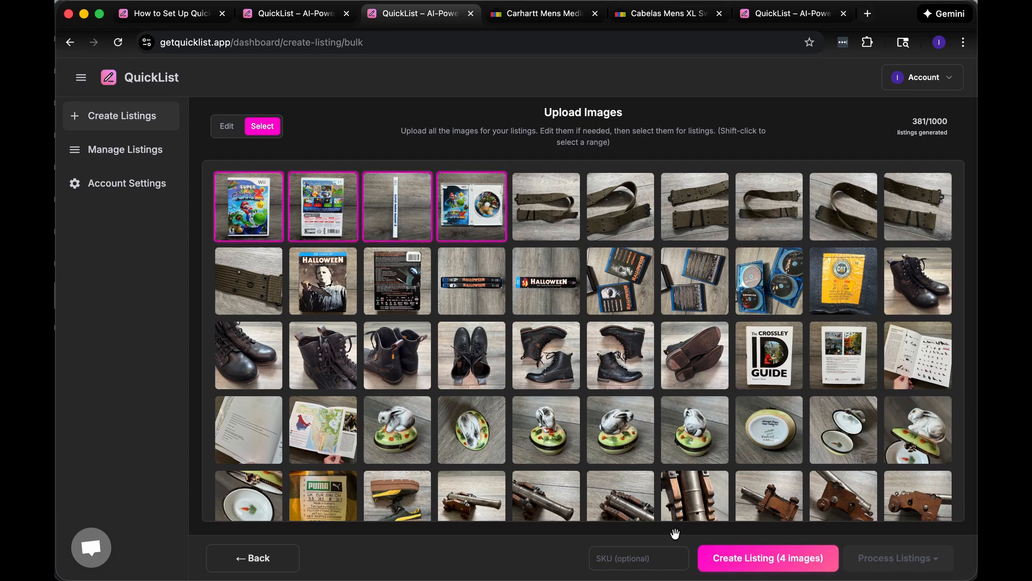
pyautogui.click(760, 569)
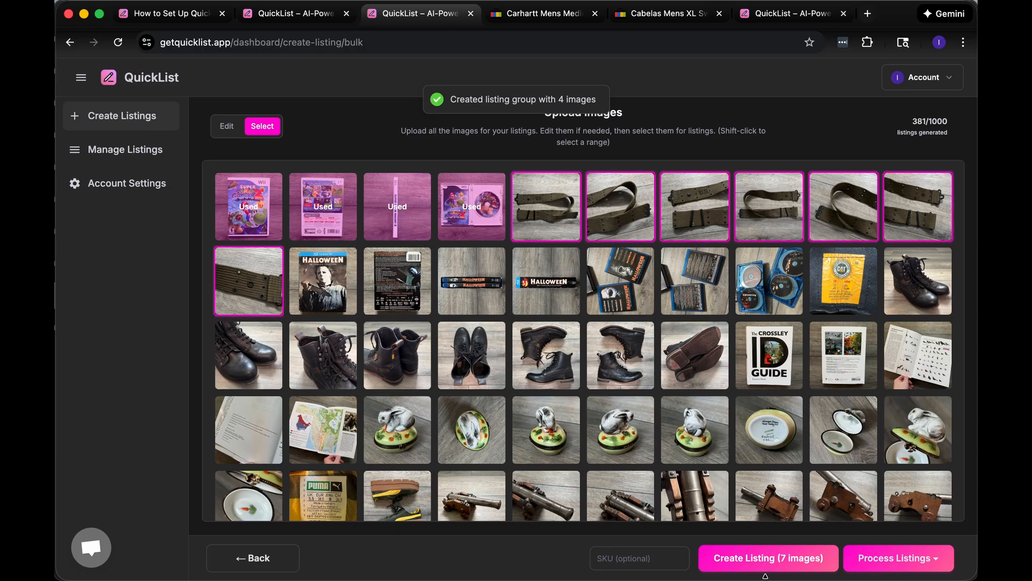
pyautogui.click(763, 562)
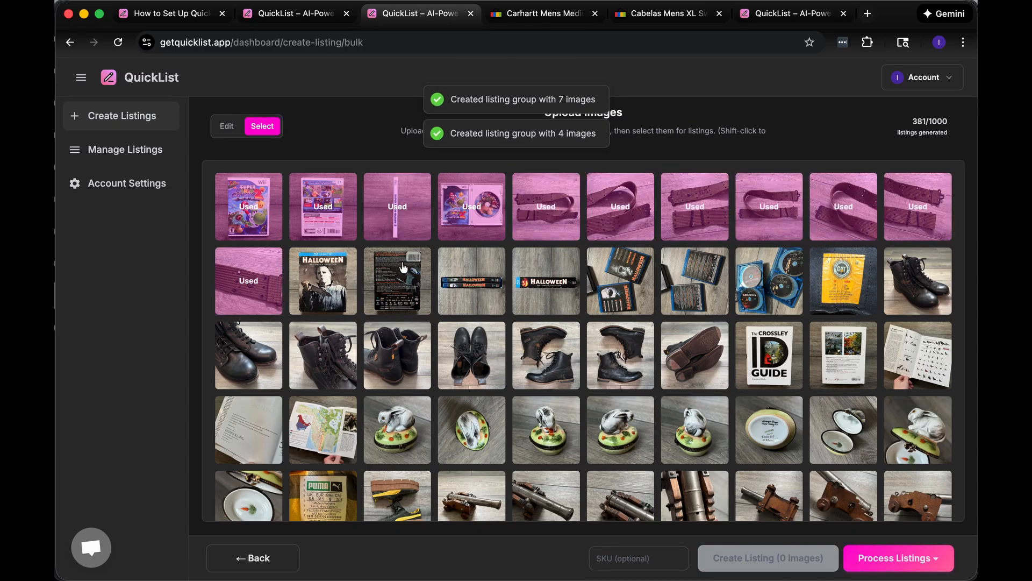
# - Create one listing group from the seven Halloween Blu-ray photos and another from the nine black boots photos, including the label shot
pyautogui.keyDown('shift'); pyautogui.click(753, 312); pyautogui.keyUp('shift')
pyautogui.click(774, 558)
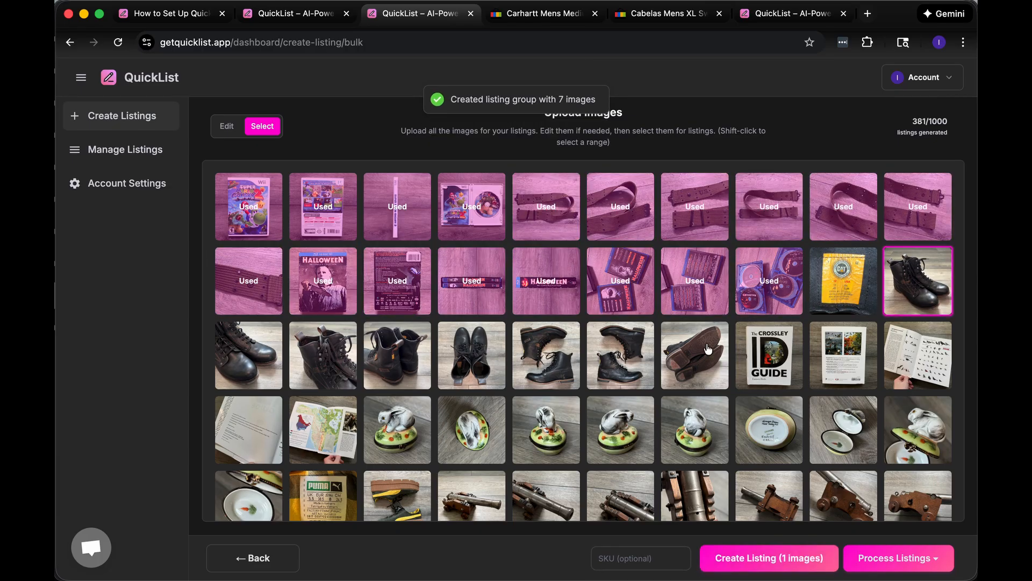
pyautogui.keyDown('shift'); pyautogui.click(708, 349); pyautogui.keyUp('shift')
pyautogui.click(769, 558)
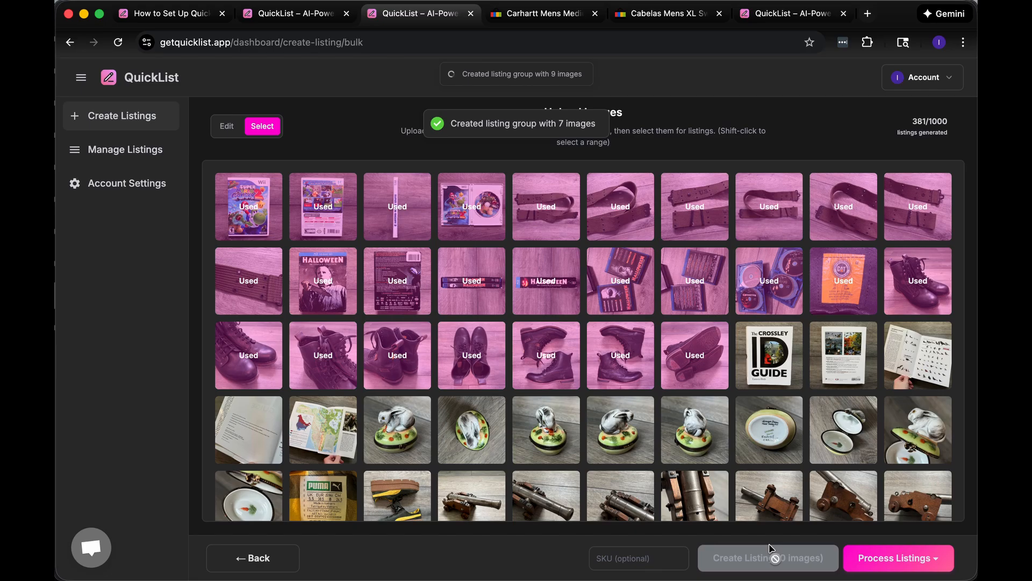
# - Create one listing group from the five Crossley ID Guide photos and another from the nine rabbit trinket box photos
pyautogui.click(765, 383)
pyautogui.keyDown('shift'); pyautogui.click(323, 430); pyautogui.keyUp('shift')
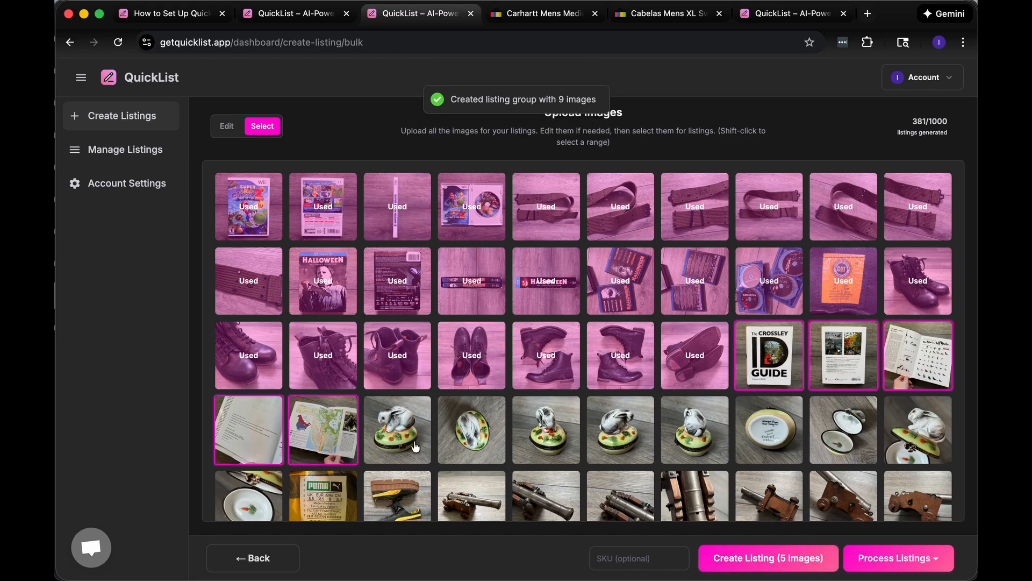
pyautogui.click(706, 550)
pyautogui.scroll(-2, 435, 350)
pyautogui.click(419, 350)
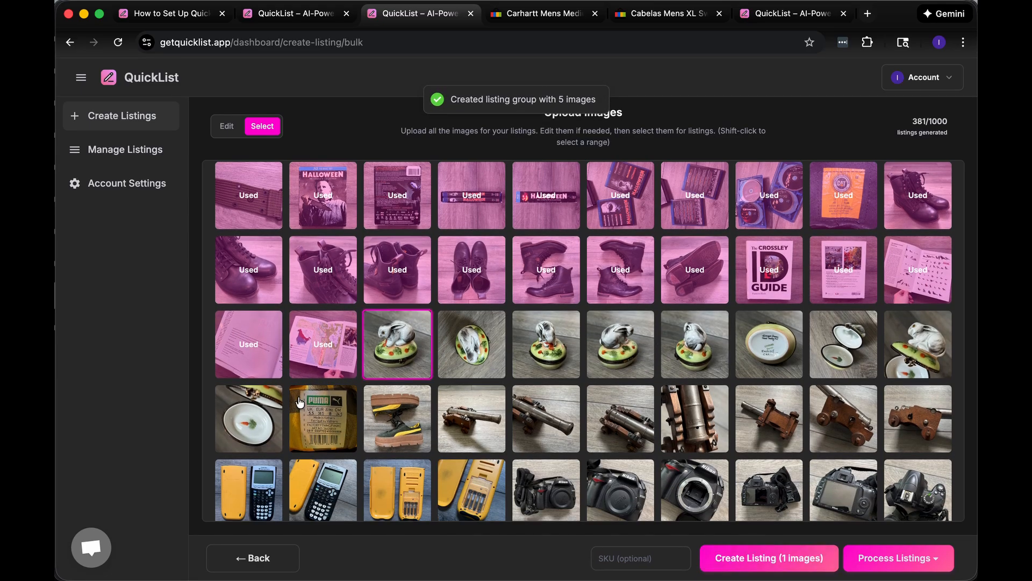
pyautogui.keyDown('shift'); pyautogui.click(248, 419); pyautogui.keyUp('shift')
pyautogui.click(769, 558)
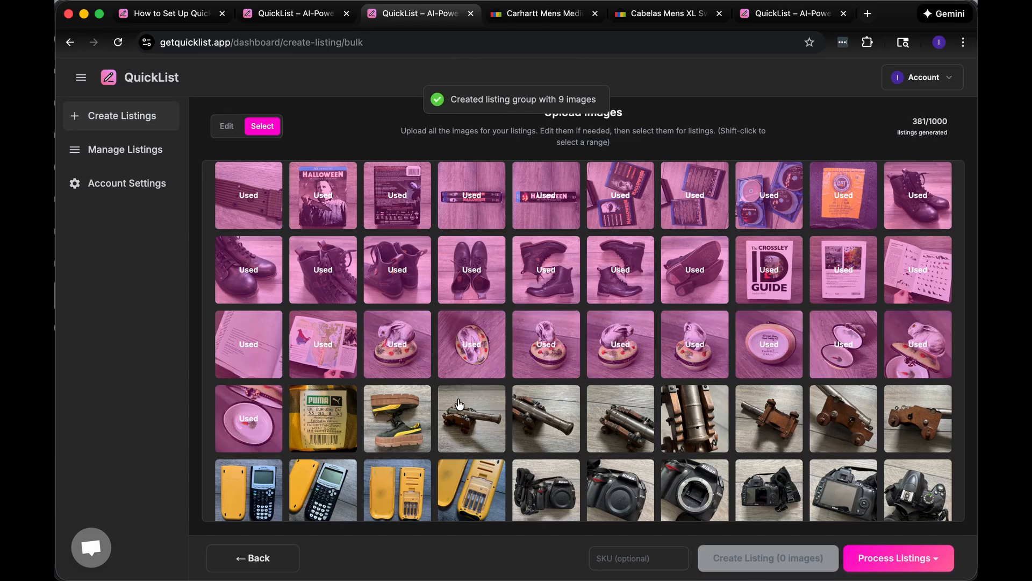
# - Create a listing group from the seven miniature cannon photos, leaving the Puma shoe photos out
pyautogui.click(412, 419)
pyautogui.scroll(-1, 412, 419)
pyautogui.click(398, 401)
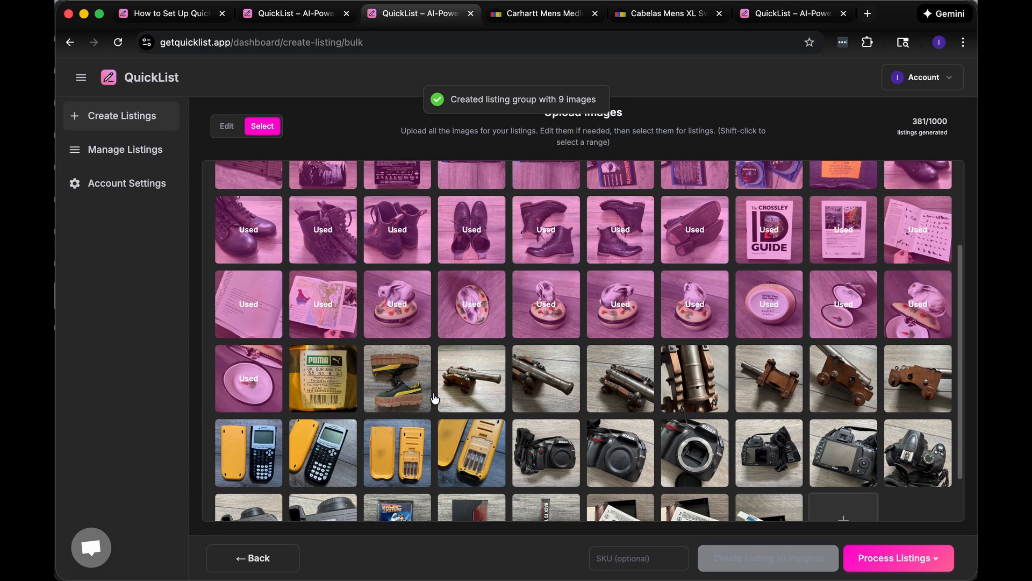
pyautogui.click(465, 398)
pyautogui.keyDown('shift'); pyautogui.click(949, 396); pyautogui.keyUp('shift')
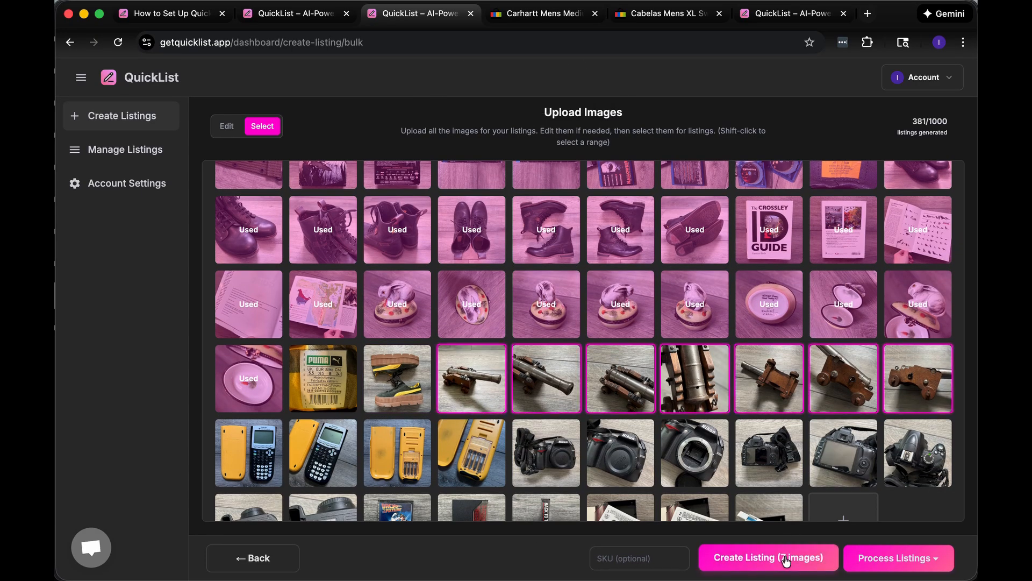
pyautogui.click(786, 561)
# - Create one listing group from the four calculator photos and another from the eight camera photos
pyautogui.scroll(-1, 524, 465)
pyautogui.click(248, 398)
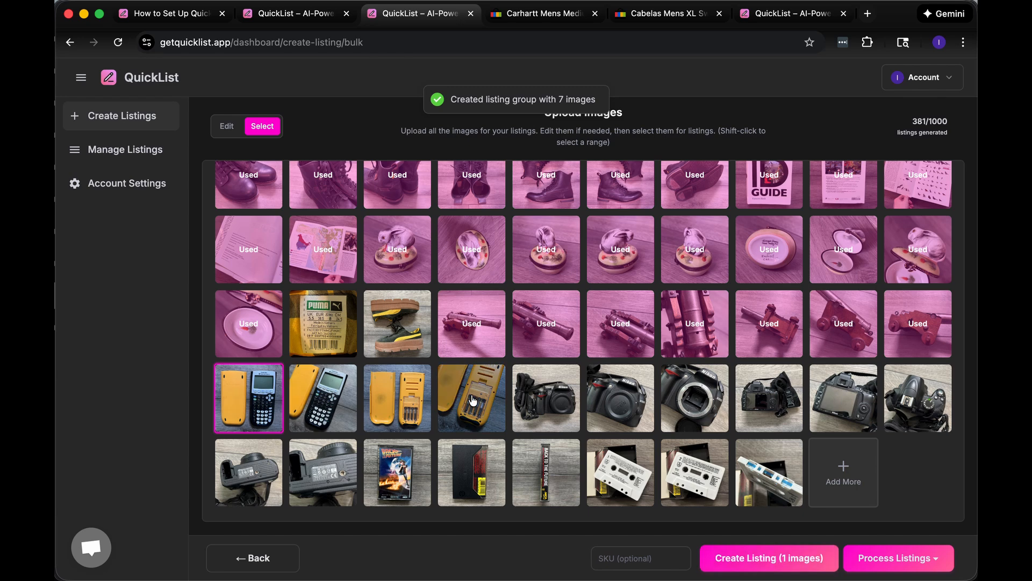
pyautogui.keyDown('shift'); pyautogui.click(472, 400); pyautogui.keyUp('shift')
pyautogui.click(742, 547)
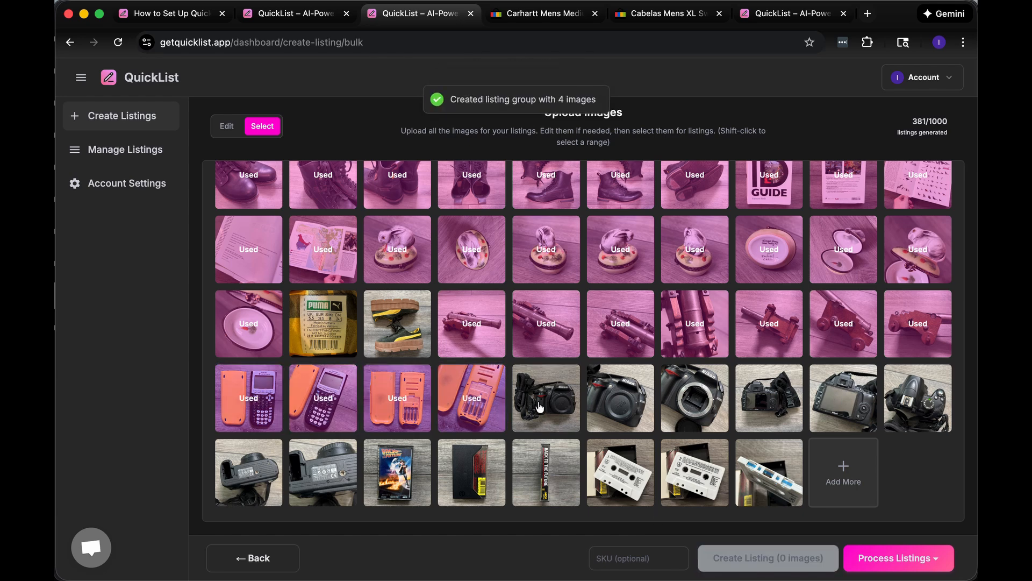
pyautogui.click(545, 397)
pyautogui.keyDown('shift'); pyautogui.click(322, 472); pyautogui.keyUp('shift')
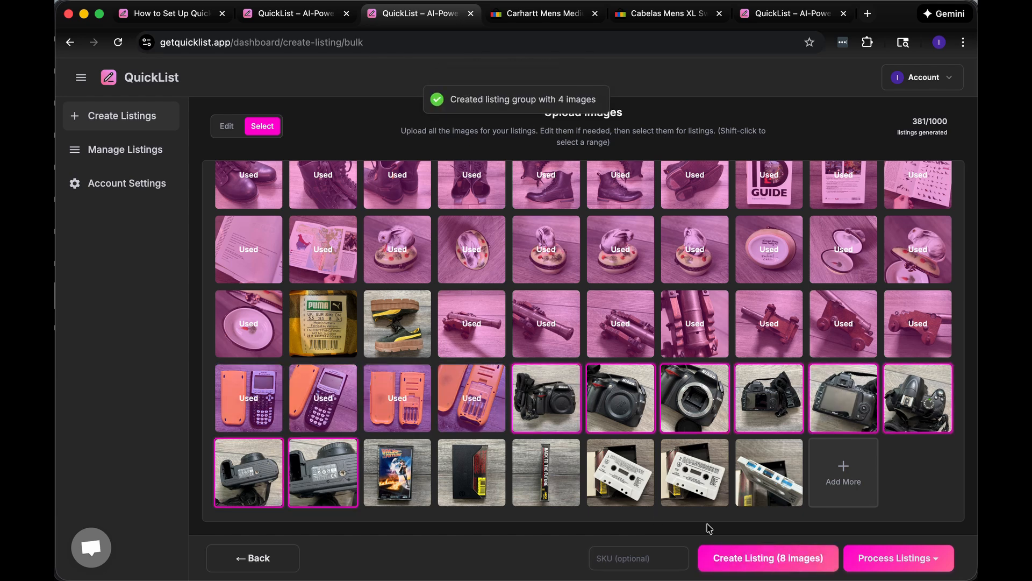
pyautogui.click(769, 558)
# - Create a listing group from the six Back to the Future cassette photos
pyautogui.scroll(-1, 649, 473)
pyautogui.click(397, 466)
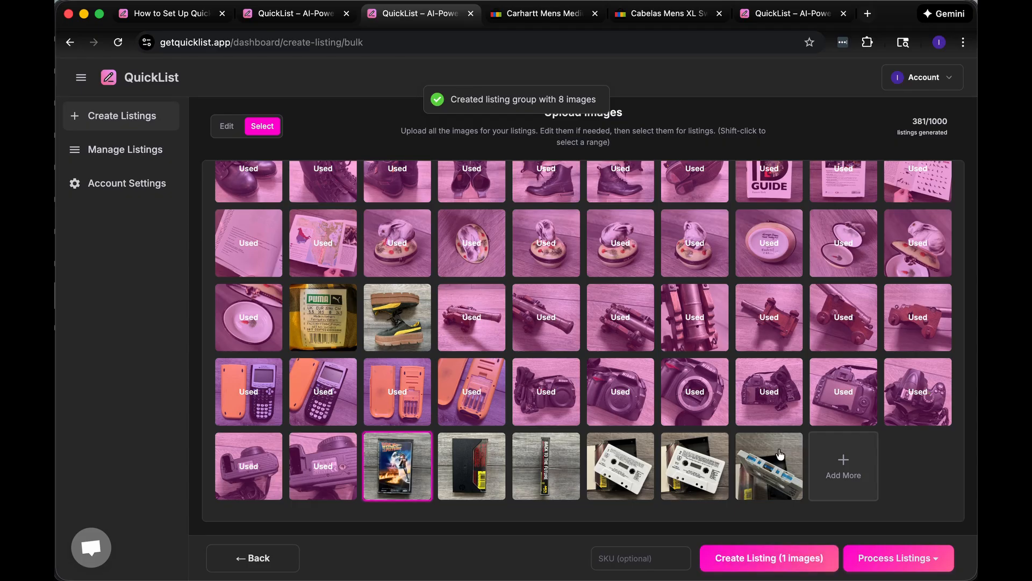
pyautogui.keyDown('shift'); pyautogui.click(770, 461); pyautogui.keyUp('shift')
pyautogui.click(775, 571)
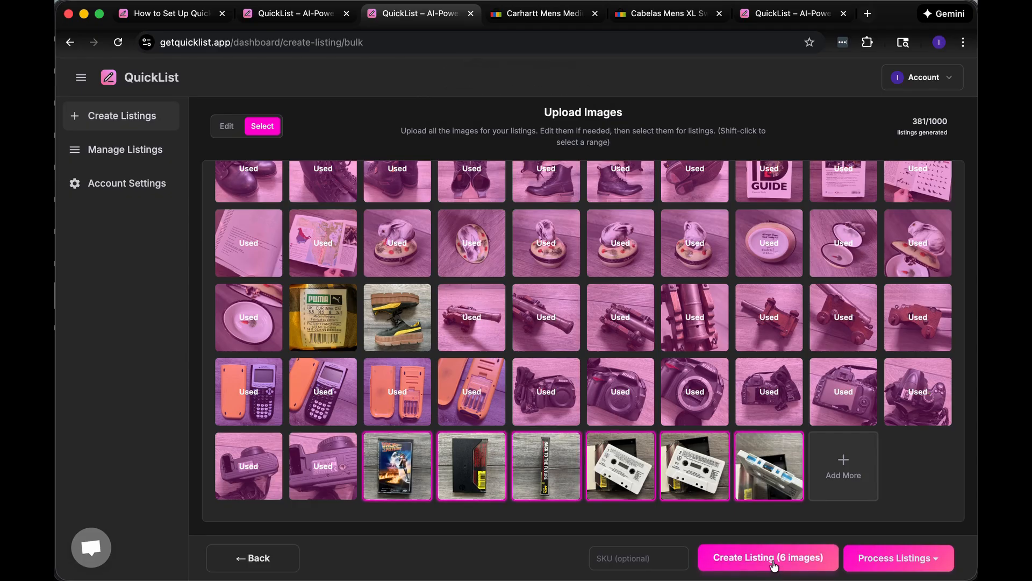
# - Process the ten listing groups with no template and confirm the processing
pyautogui.scroll(3, 781, 408)
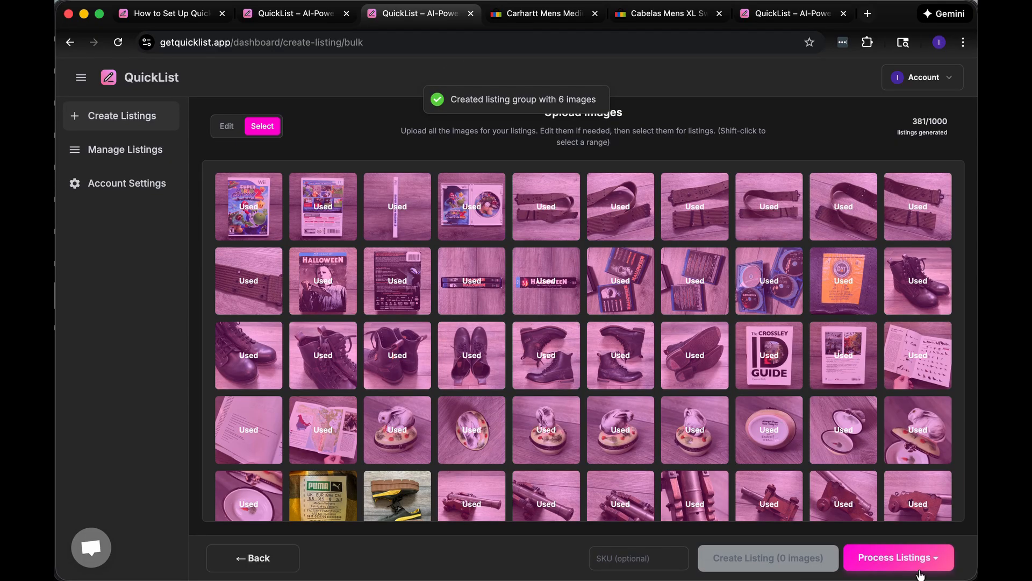
pyautogui.click(899, 558)
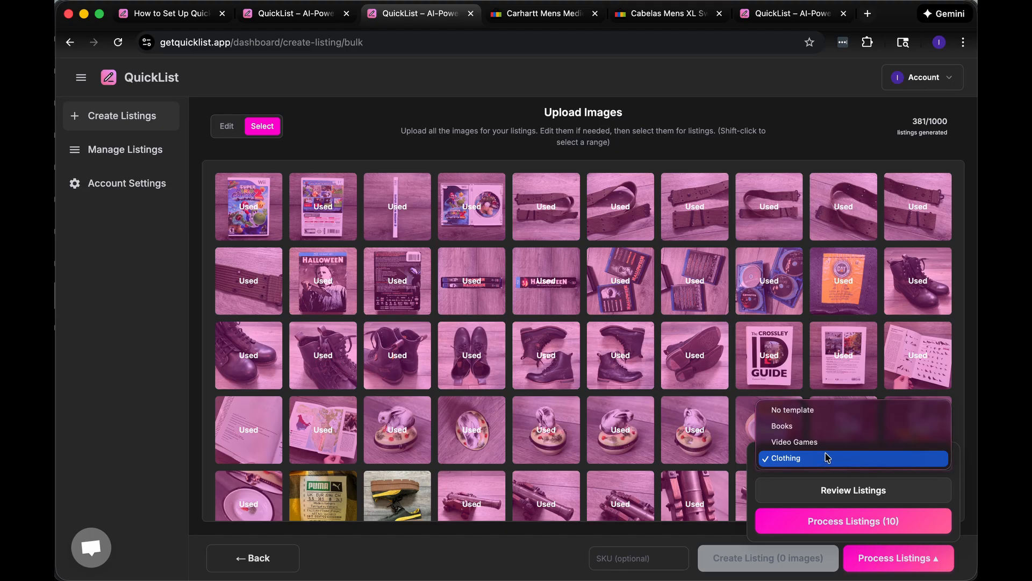
pyautogui.click(802, 410)
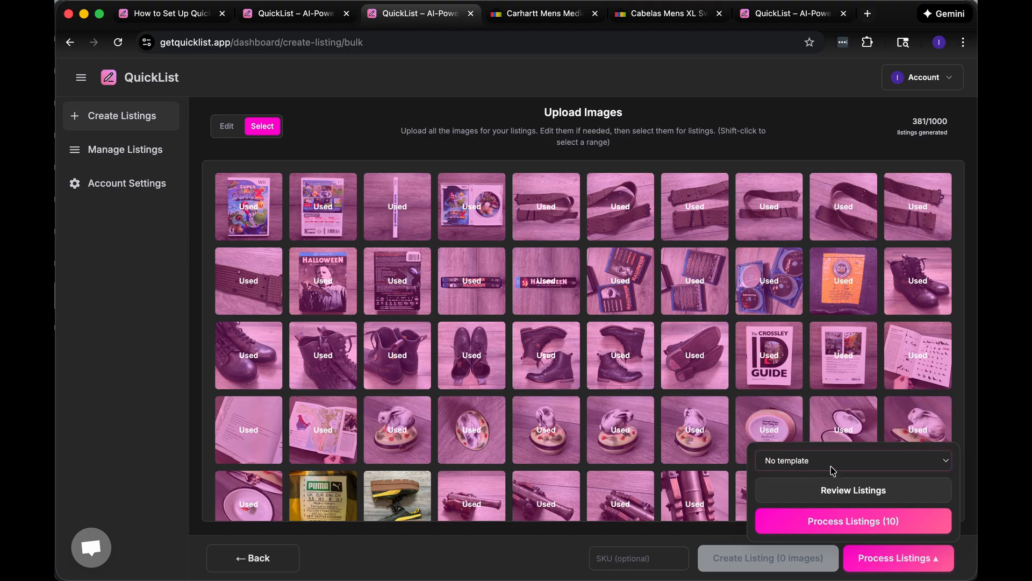
pyautogui.click(838, 521)
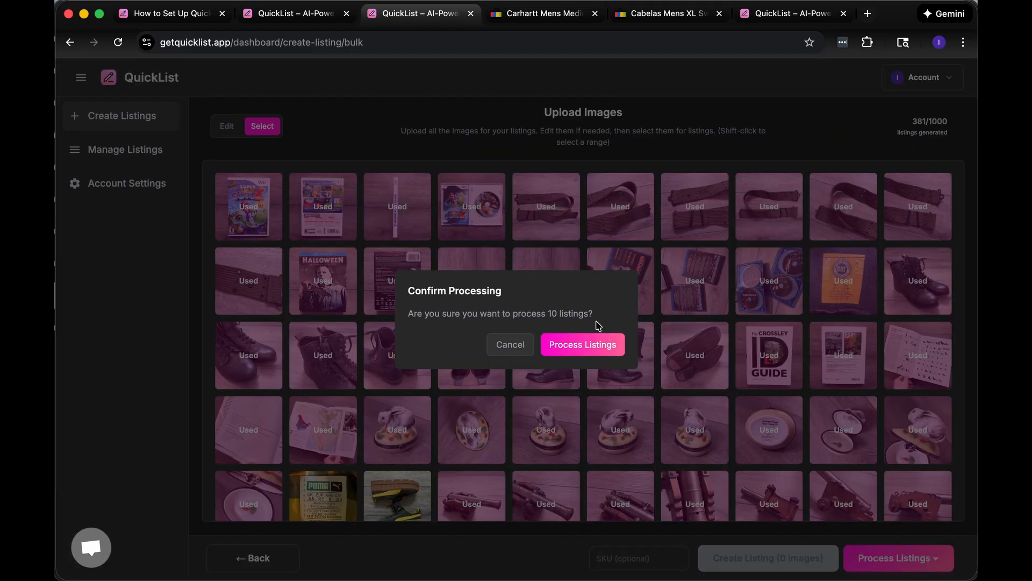
pyautogui.click(583, 333)
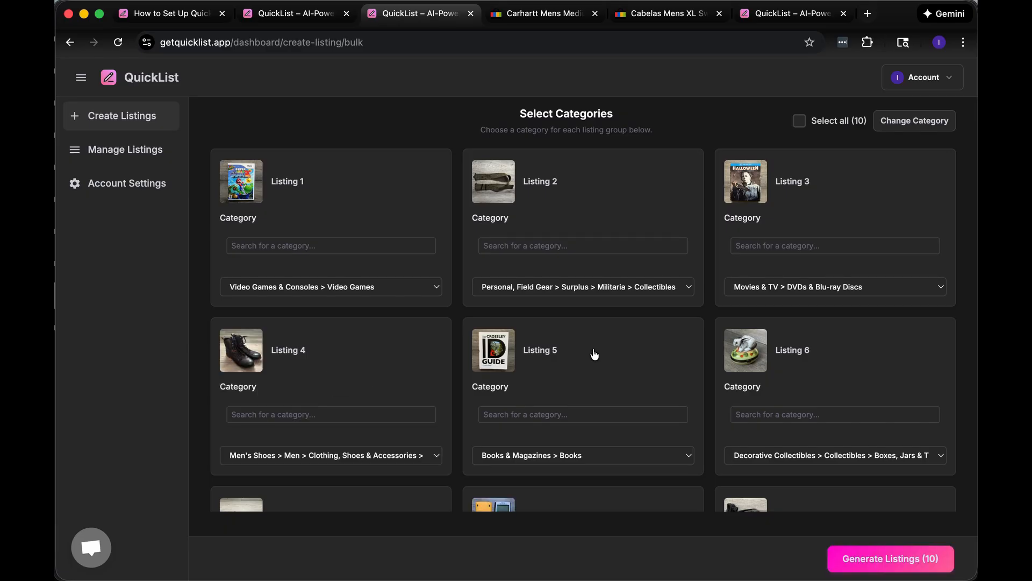
# - Examine the suggested categories of the ten listings, including the alternatives offered for the belt and the Halloween Blu-ray
pyautogui.scroll(-5, 594, 354)
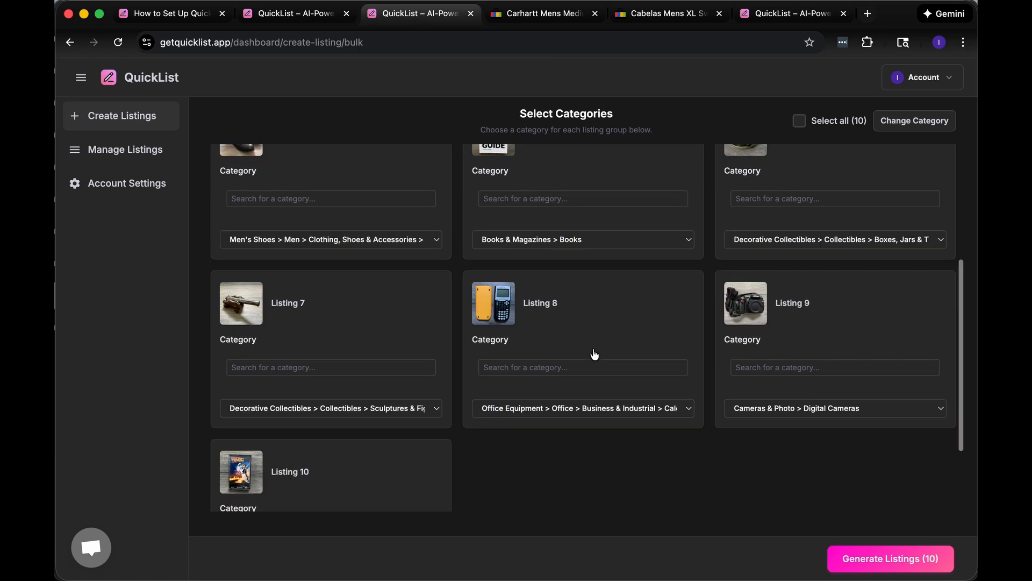
pyautogui.scroll(5, 594, 354)
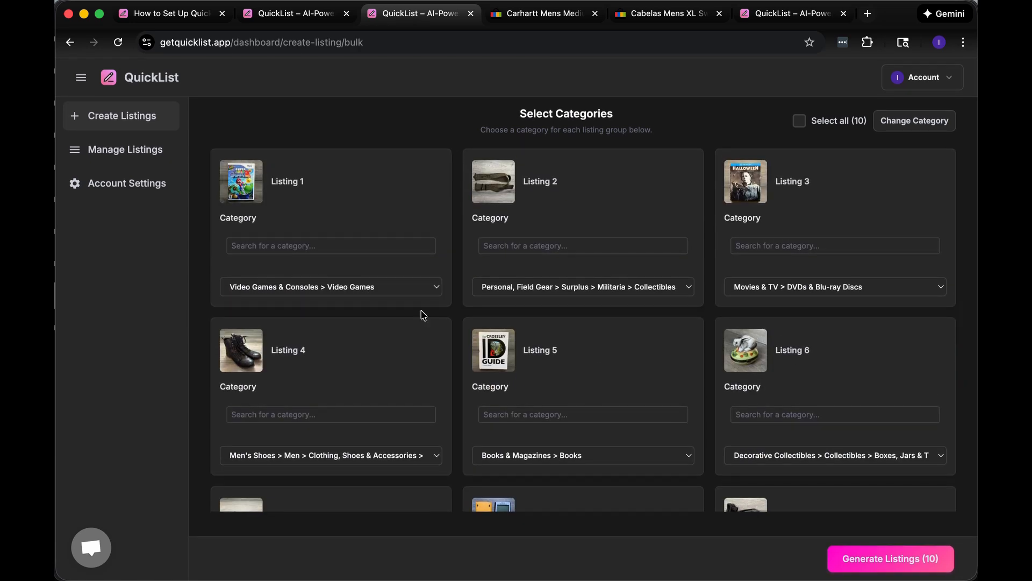
pyautogui.click(572, 300)
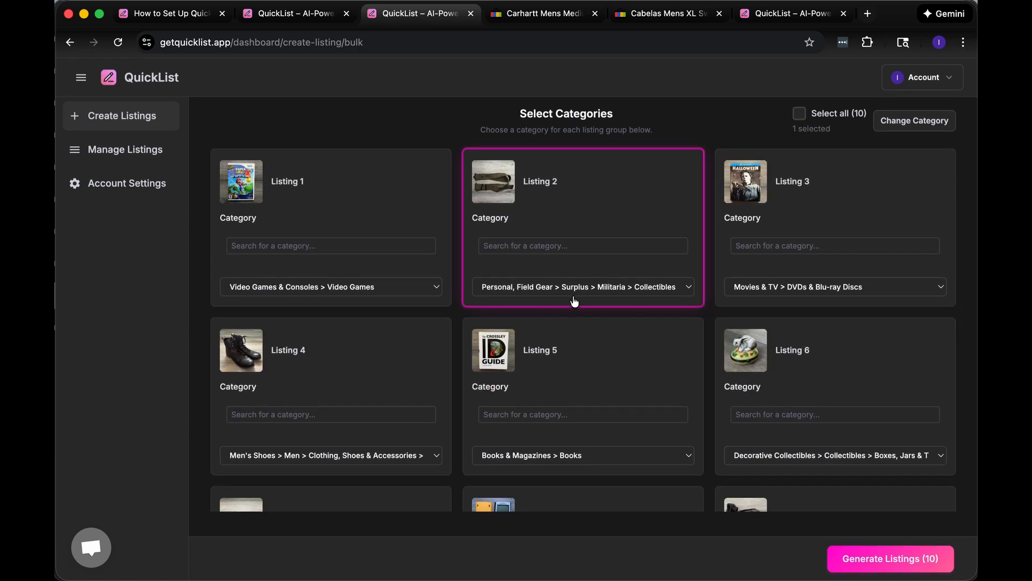
pyautogui.click(563, 286)
pyautogui.click(559, 266)
pyautogui.click(655, 223)
pyautogui.click(794, 283)
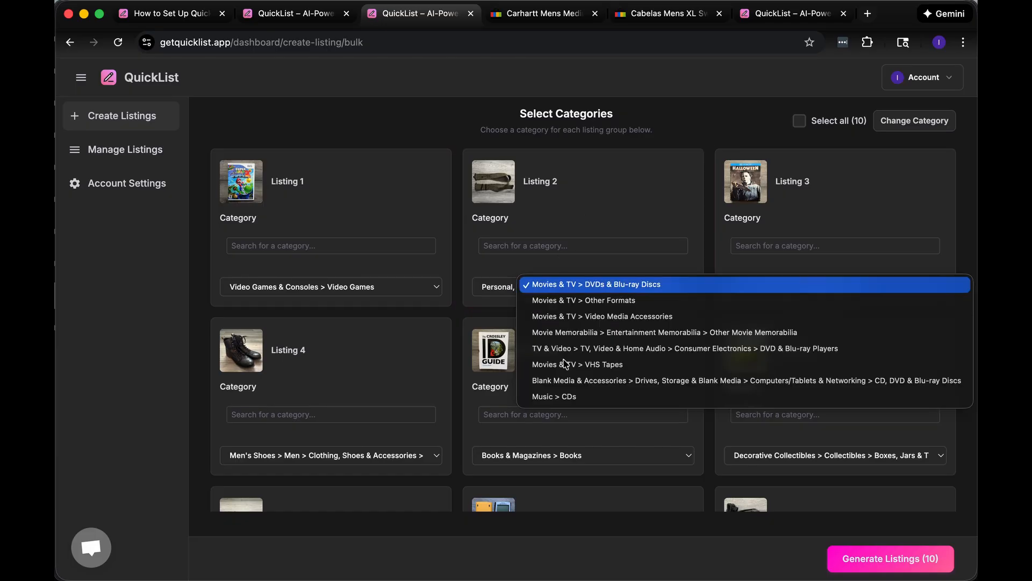
pyautogui.click(351, 436)
# - Examine the alternative categories offered for the boots, the Crossley ID Guide and the rabbit trinket box
pyautogui.scroll(-2, 351, 433)
pyautogui.click(342, 373)
pyautogui.click(340, 370)
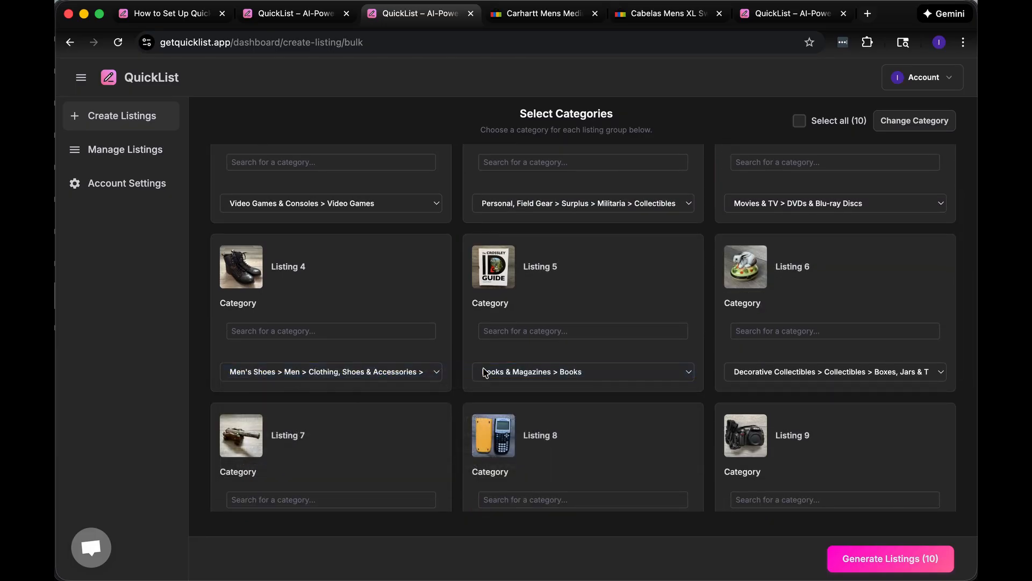
pyautogui.click(502, 372)
pyautogui.click(771, 371)
pyautogui.click(797, 371)
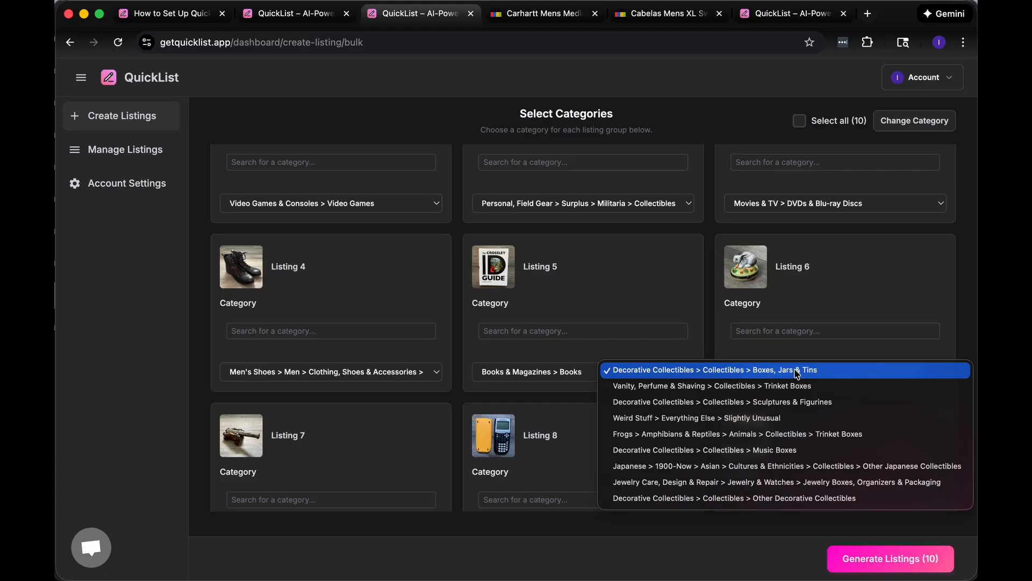
pyautogui.click(797, 372)
# - Search the cannon listing's categories for "black powder" and assign Vintage Hunting > Hunting > Sporting Goods > Black Powder
pyautogui.scroll(-3, 669, 419)
pyautogui.click(357, 425)
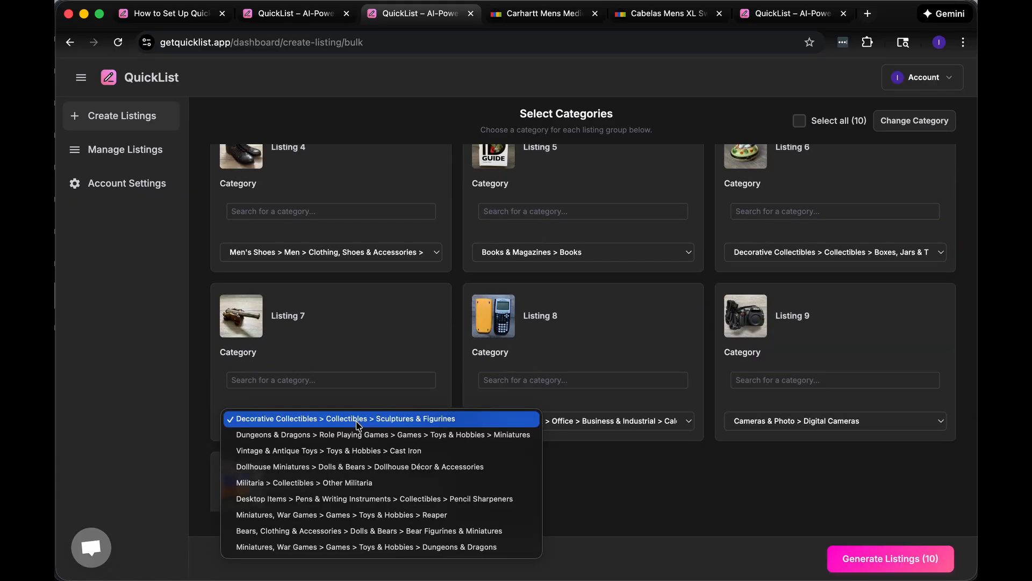
pyautogui.click(357, 424)
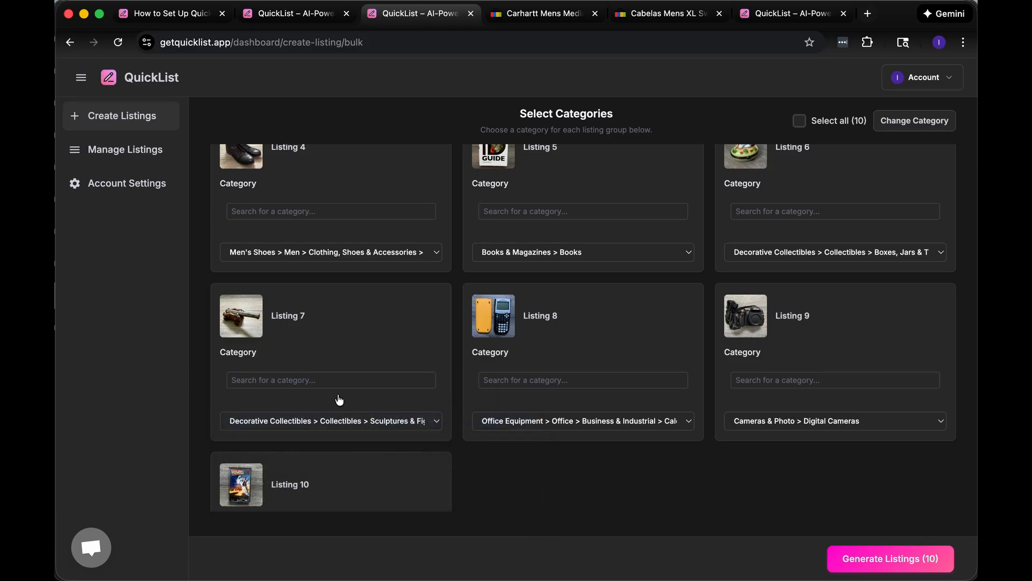
pyautogui.click(321, 380)
pyautogui.write('black powder')
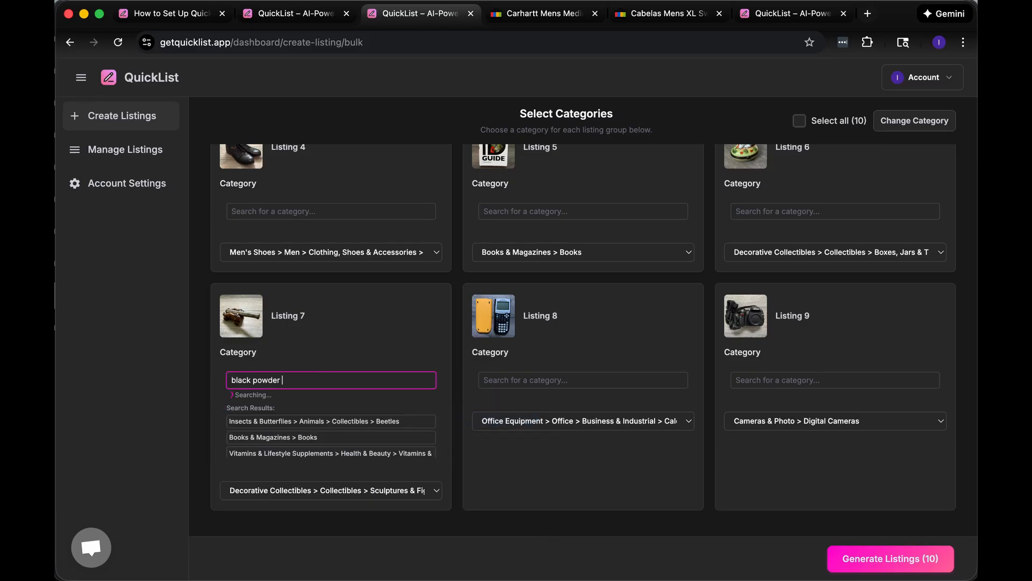
pyautogui.scroll(-1, 327, 354)
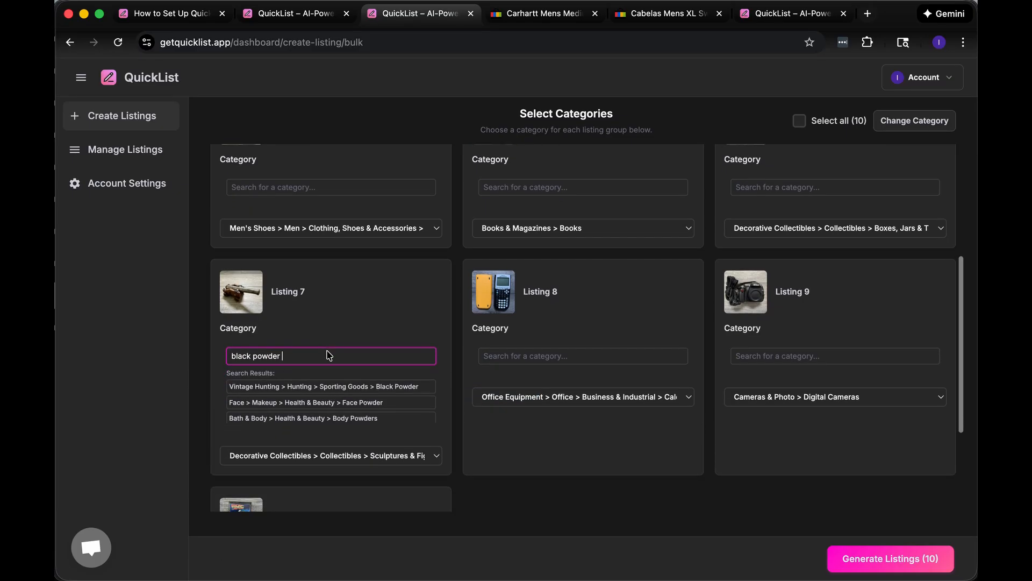
pyautogui.click(348, 385)
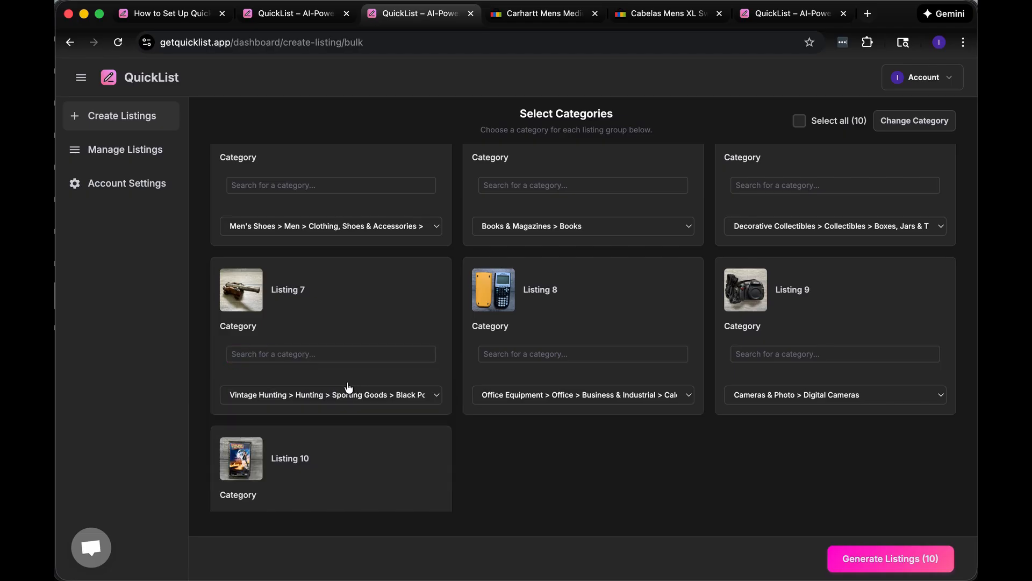
# - Check the category alternatives for the calculator and the camera, and pick a suggested category for the Back to the Future cassette
pyautogui.click(577, 393)
pyautogui.click(577, 393)
pyautogui.click(813, 394)
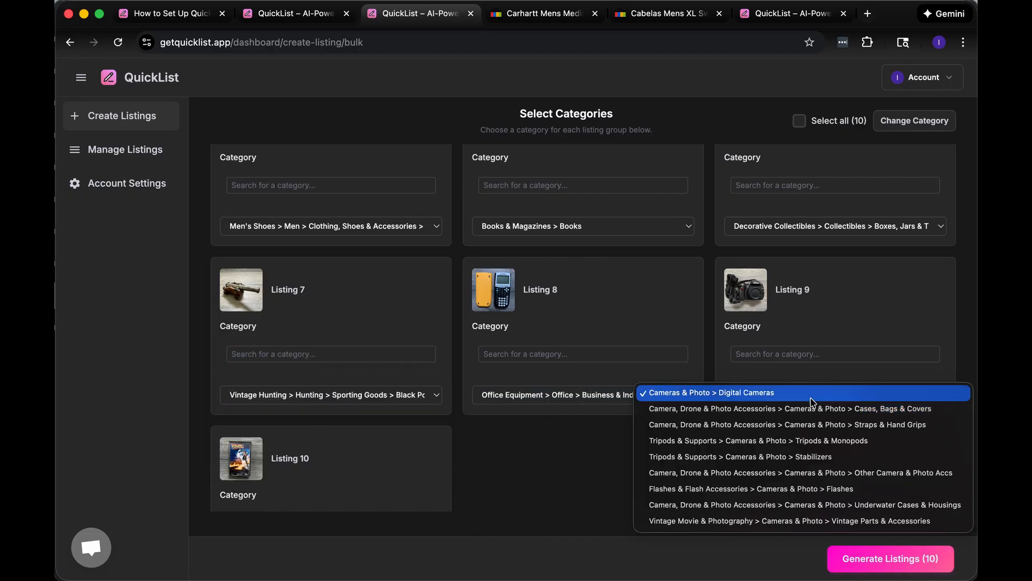
pyautogui.click(704, 393)
pyautogui.scroll(-3, 528, 479)
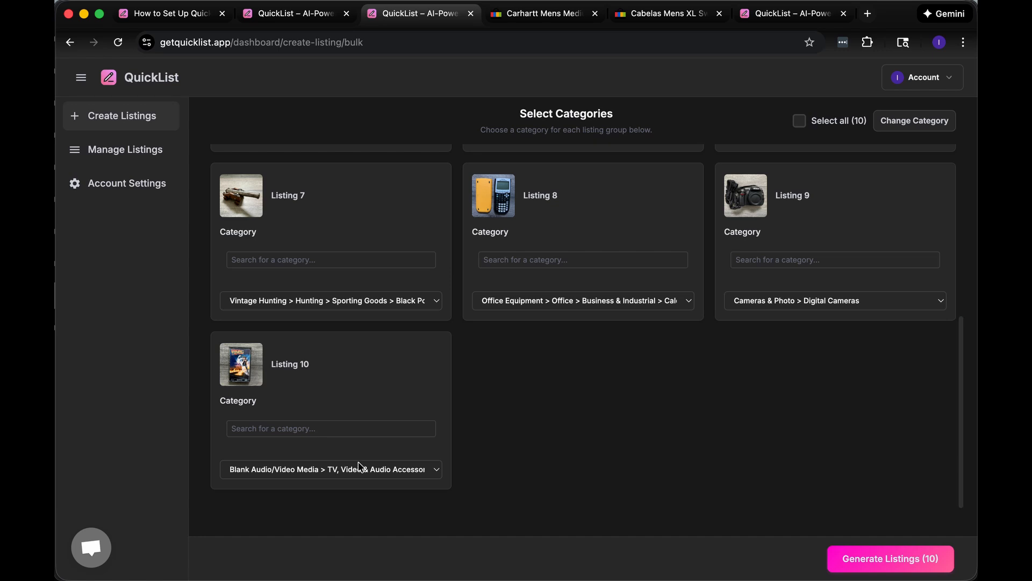
pyautogui.click(357, 470)
pyautogui.click(365, 485)
# - Generate the ten listings and look over the resulting listing cards
pyautogui.scroll(5, 699, 511)
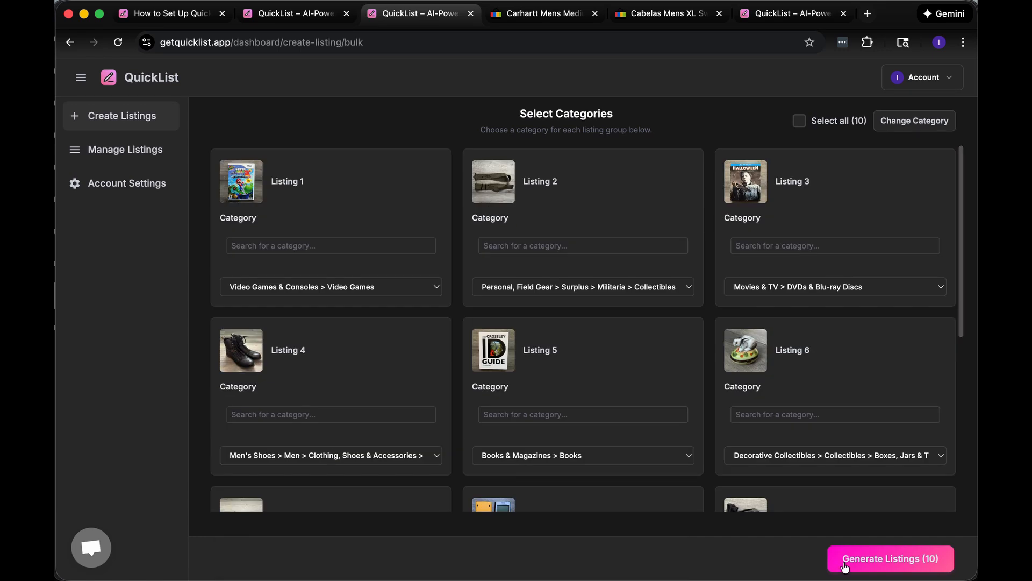
pyautogui.click(856, 561)
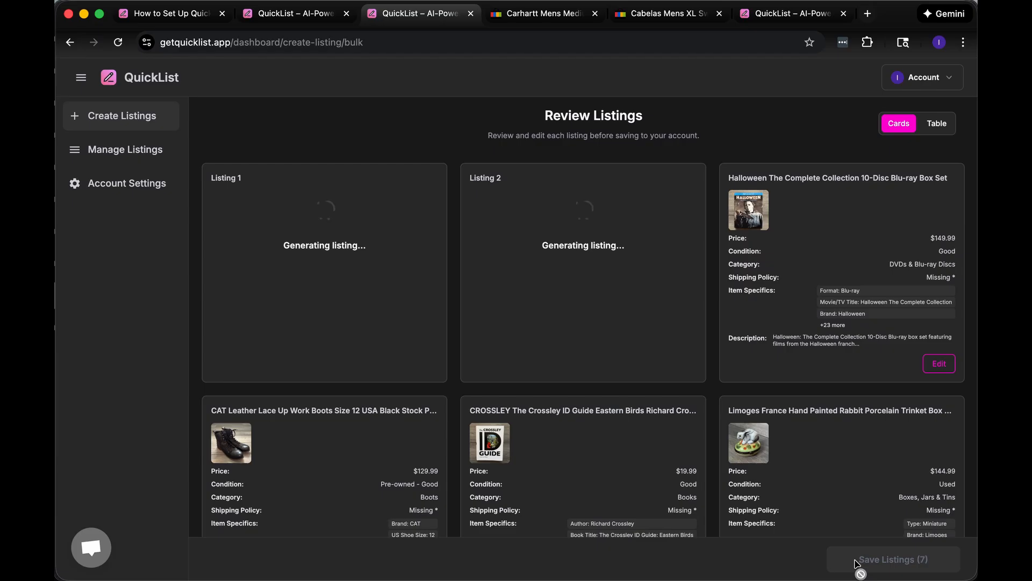
pyautogui.scroll(-5, 785, 474)
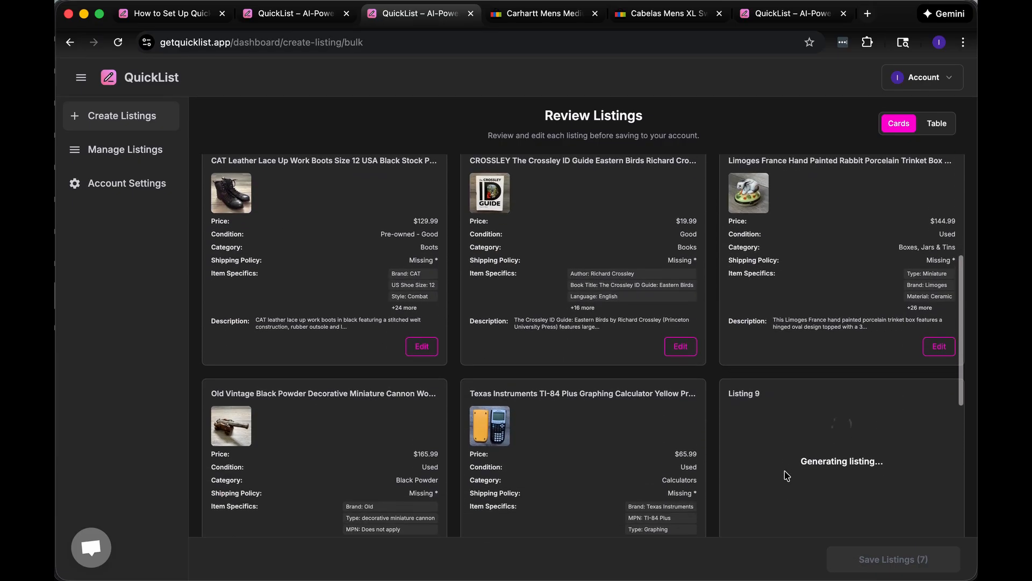
pyautogui.scroll(5, 786, 476)
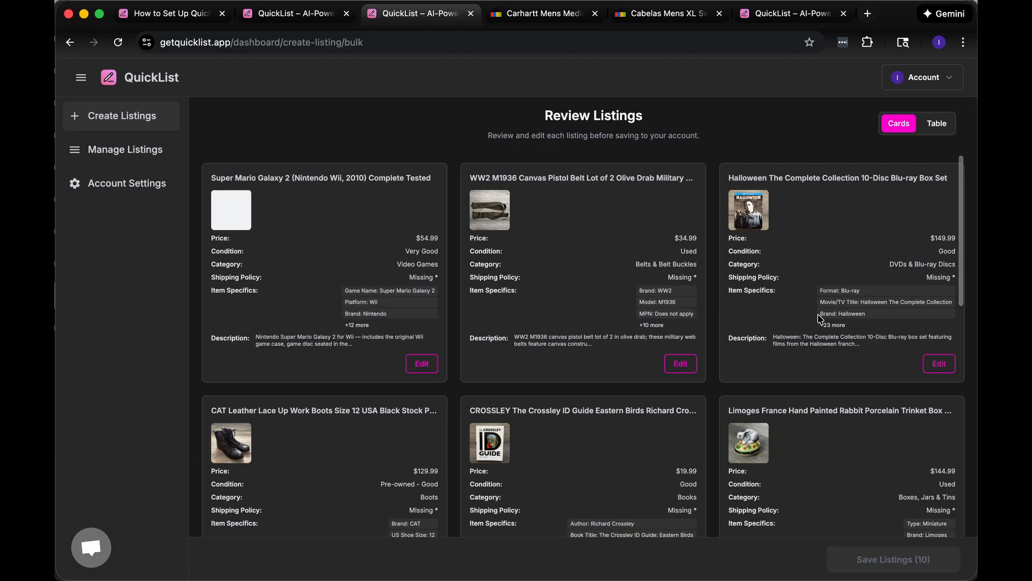
# - Open the Super Mario Galaxy 2 listing and compare its title and description with the photo of the open game case
pyautogui.click(422, 369)
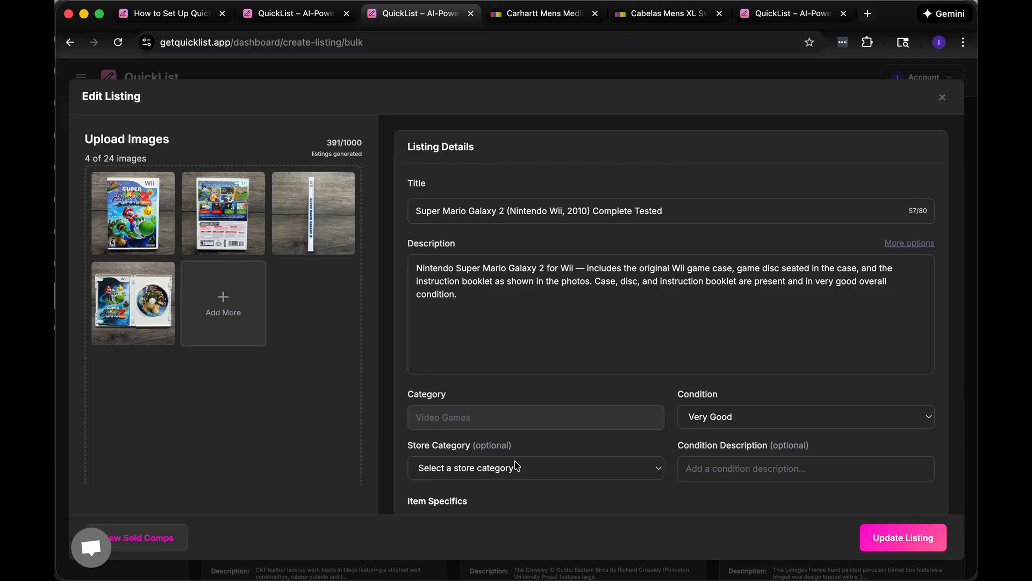
pyautogui.scroll(-1, 490, 398)
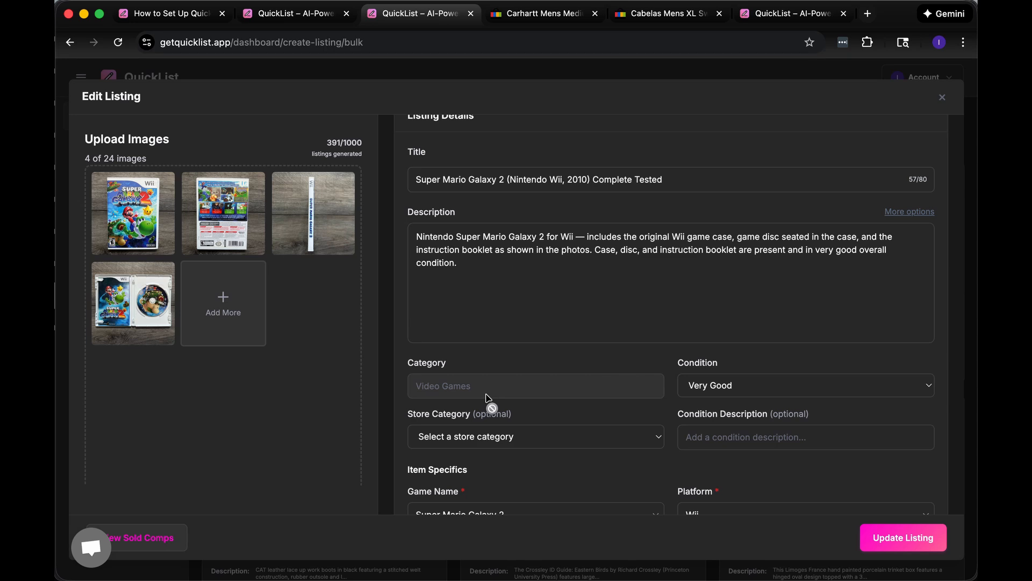
pyautogui.scroll(1, 488, 399)
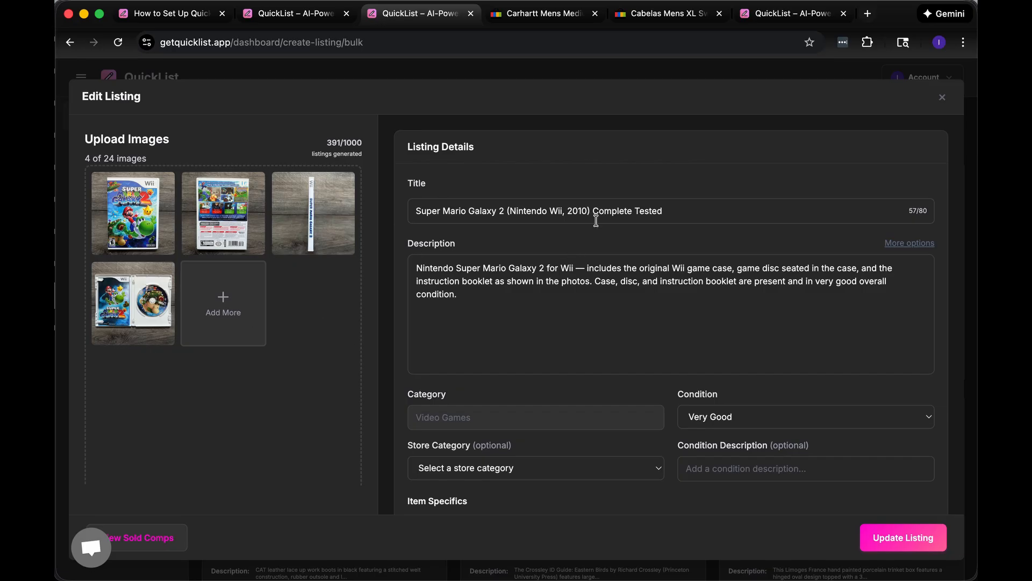
pyautogui.click(122, 326)
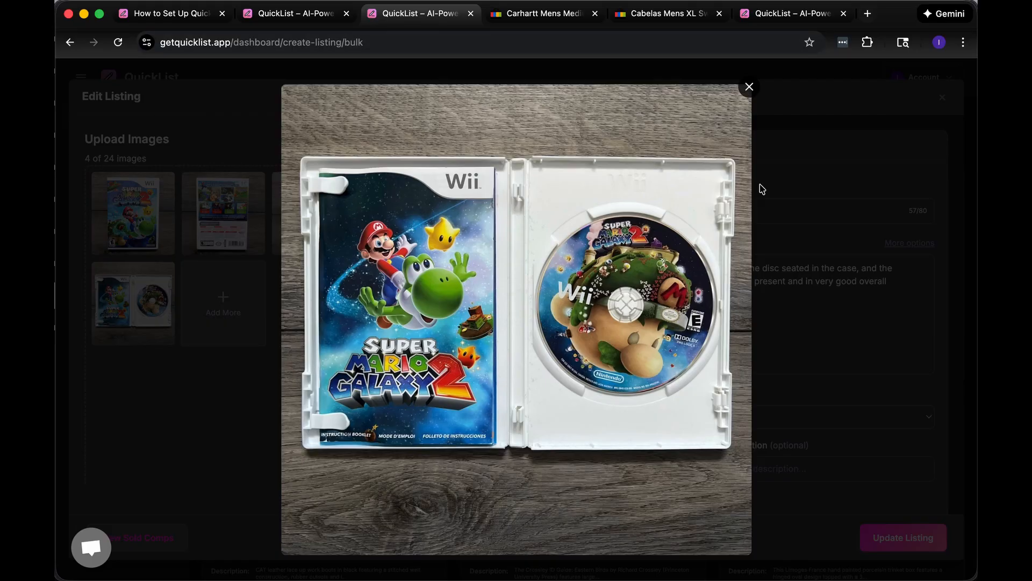
pyautogui.click(862, 168)
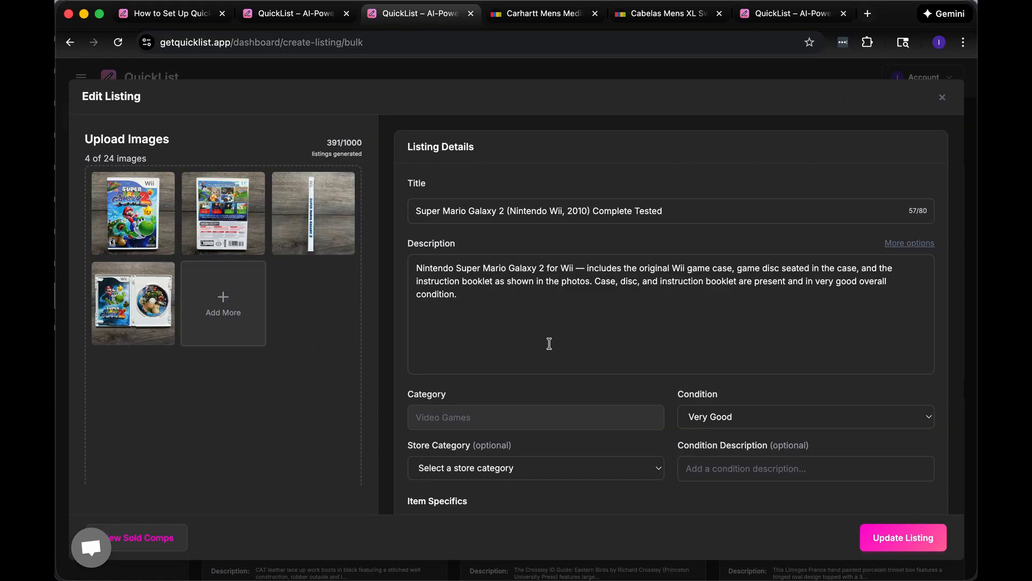
# - Show the 13 additional item specifics of the Super Mario Galaxy 2 listing and check the available condition options
pyautogui.scroll(-1, 651, 294)
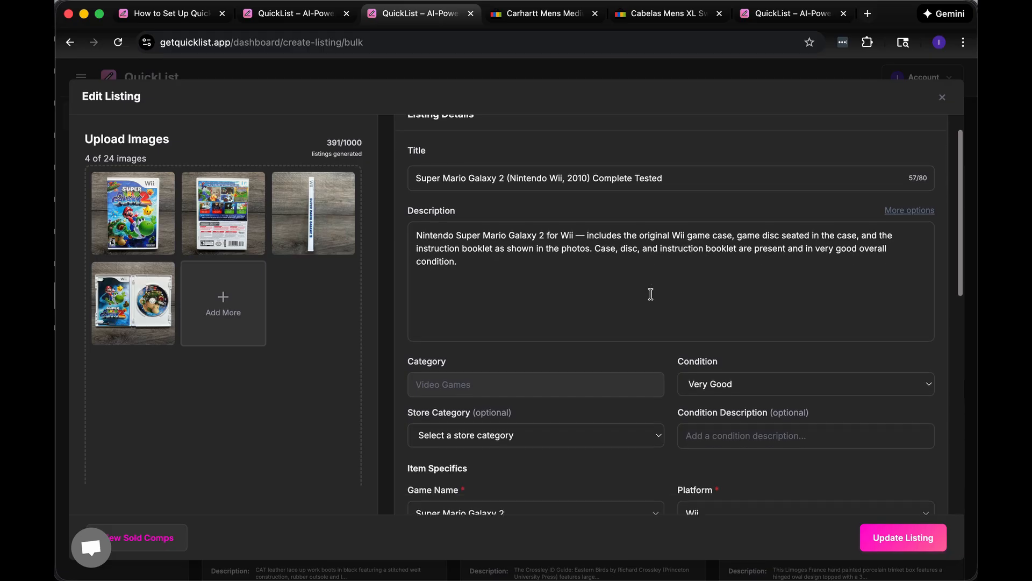
pyautogui.scroll(-5, 651, 294)
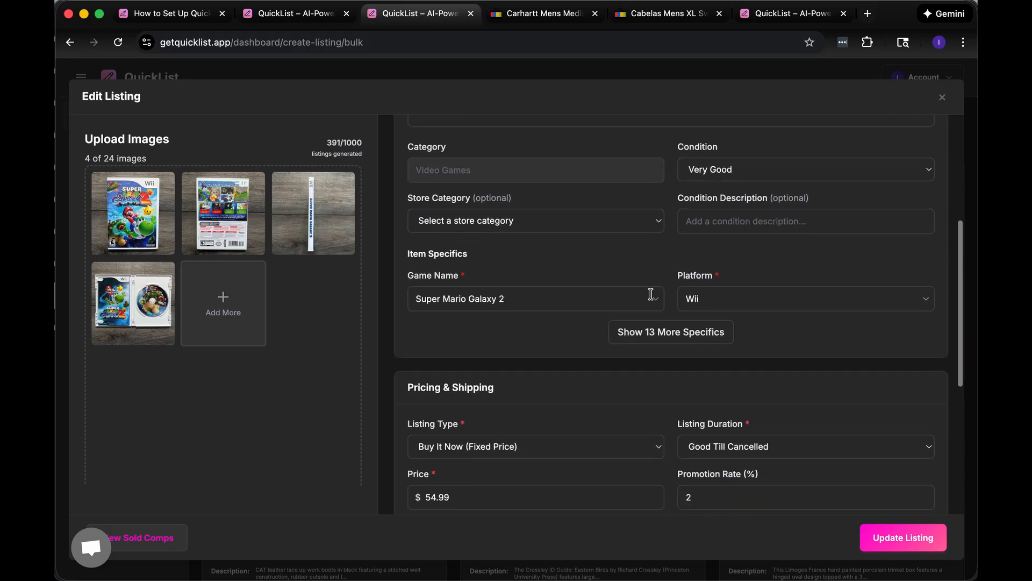
pyautogui.click(689, 329)
pyautogui.click(722, 169)
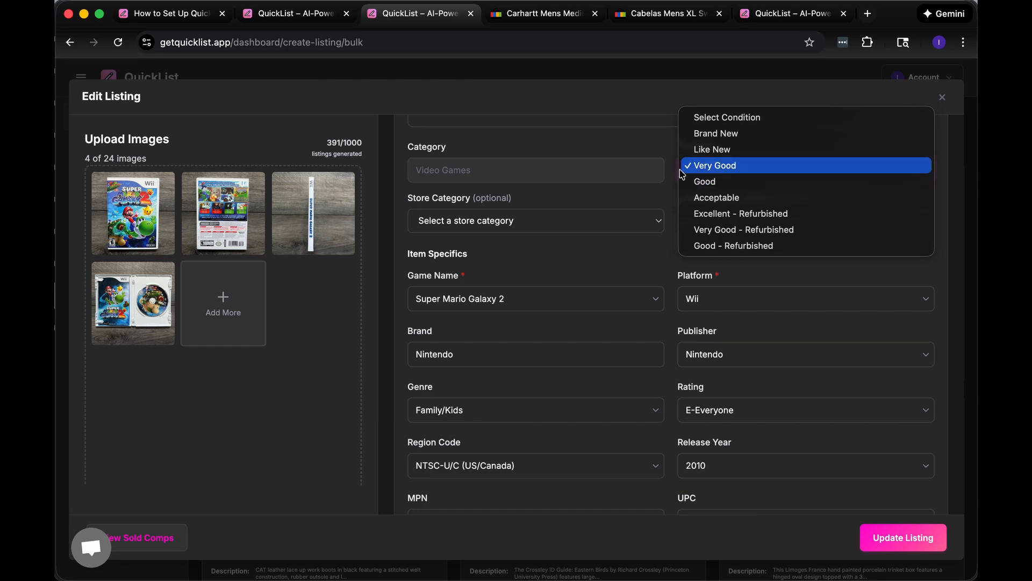
pyautogui.click(663, 153)
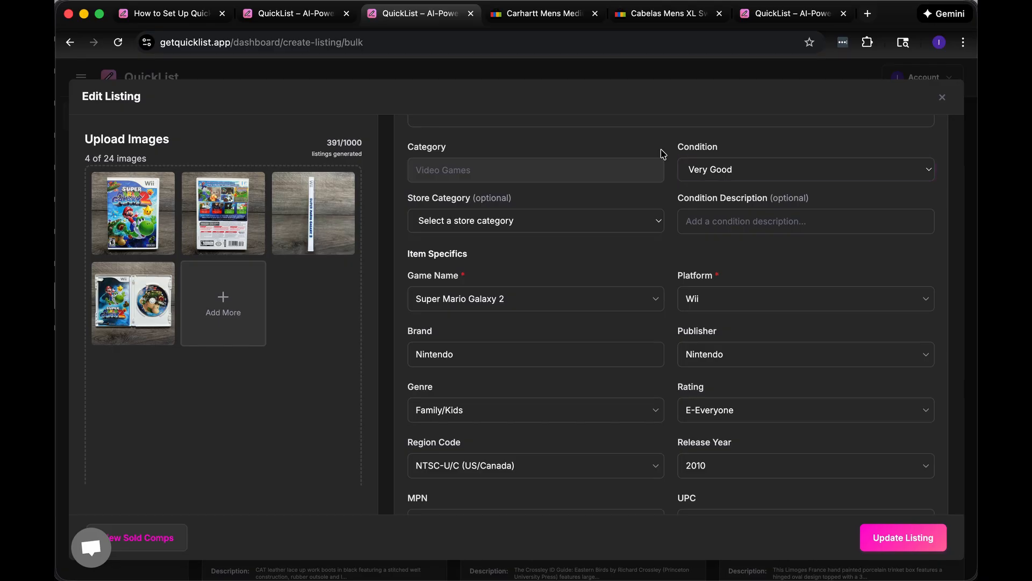
# - Review the game's item specifics, pricing and shipping details, and update the listing
pyautogui.scroll(-2, 525, 307)
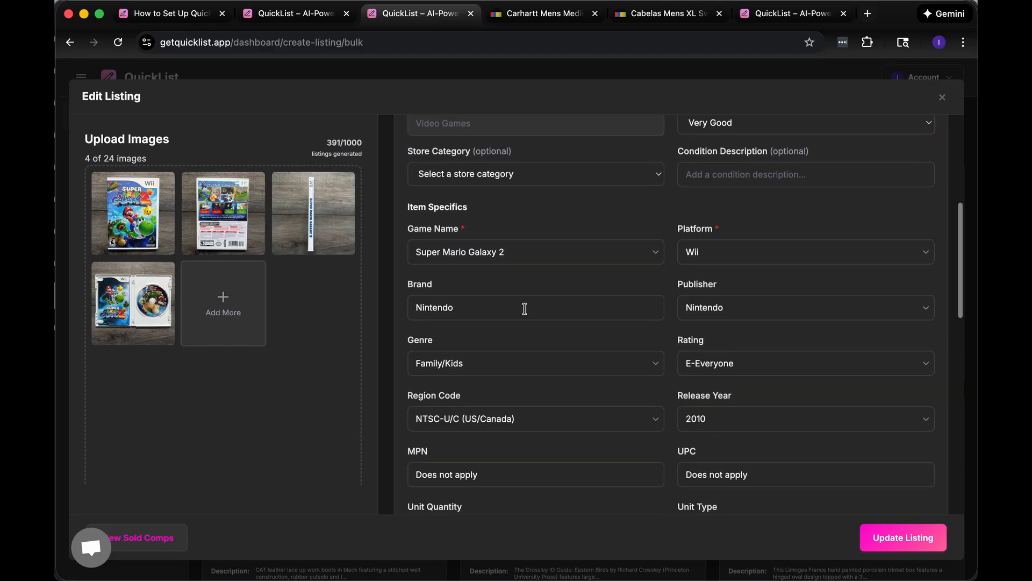
pyautogui.scroll(-3, 525, 309)
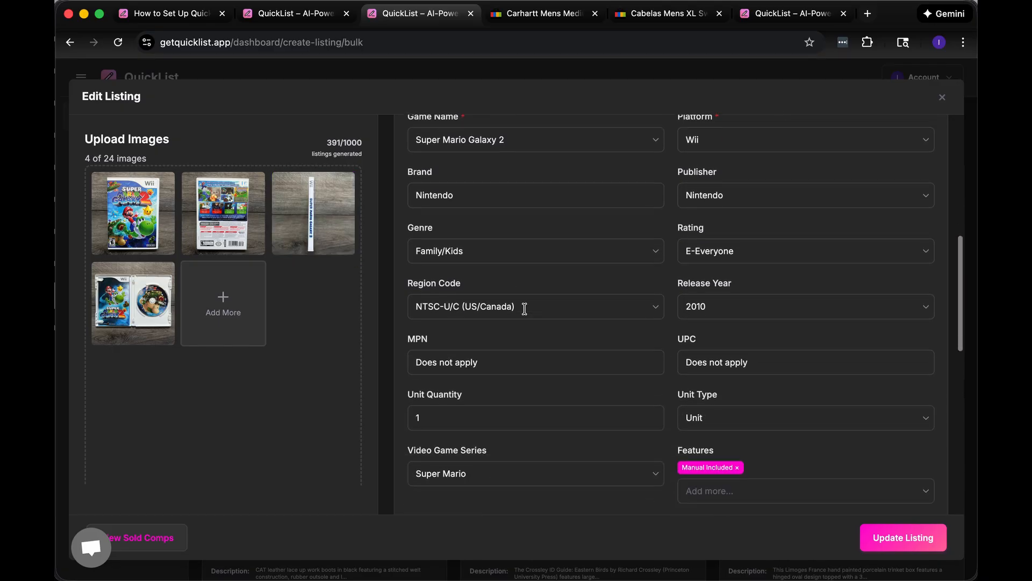
pyautogui.scroll(-2, 526, 308)
pyautogui.scroll(4, 525, 314)
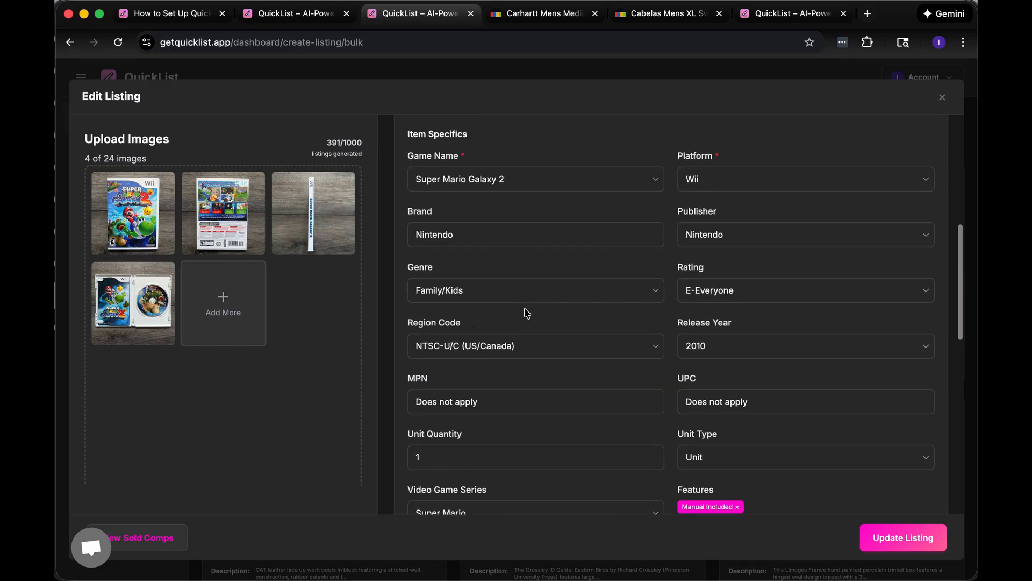
pyautogui.scroll(-12, 652, 370)
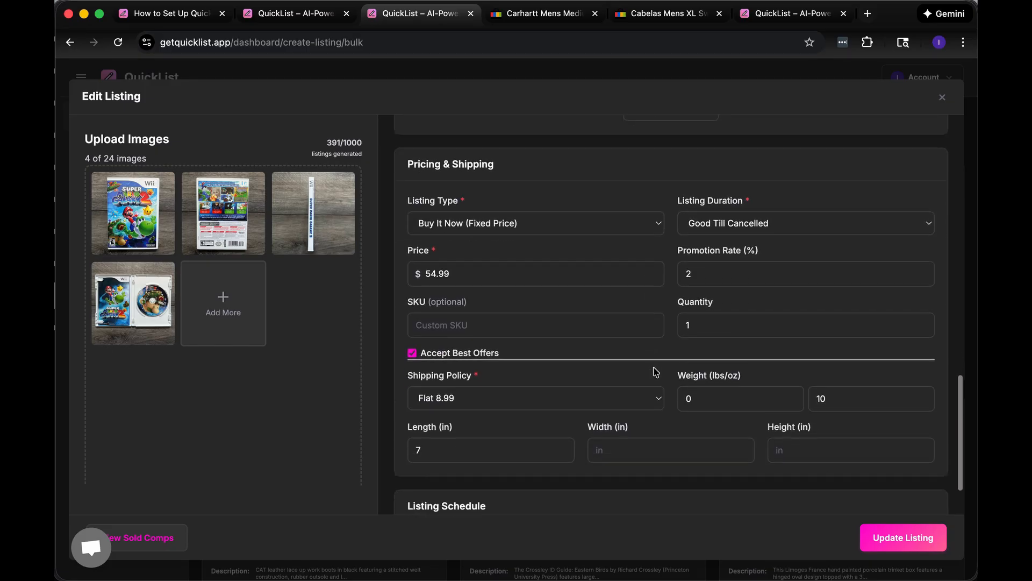
pyautogui.click(903, 538)
# - Open the Crossley ID Guide listing and inspect the enlarged photo of the book opened at the bird overview page
pyautogui.scroll(-3, 730, 450)
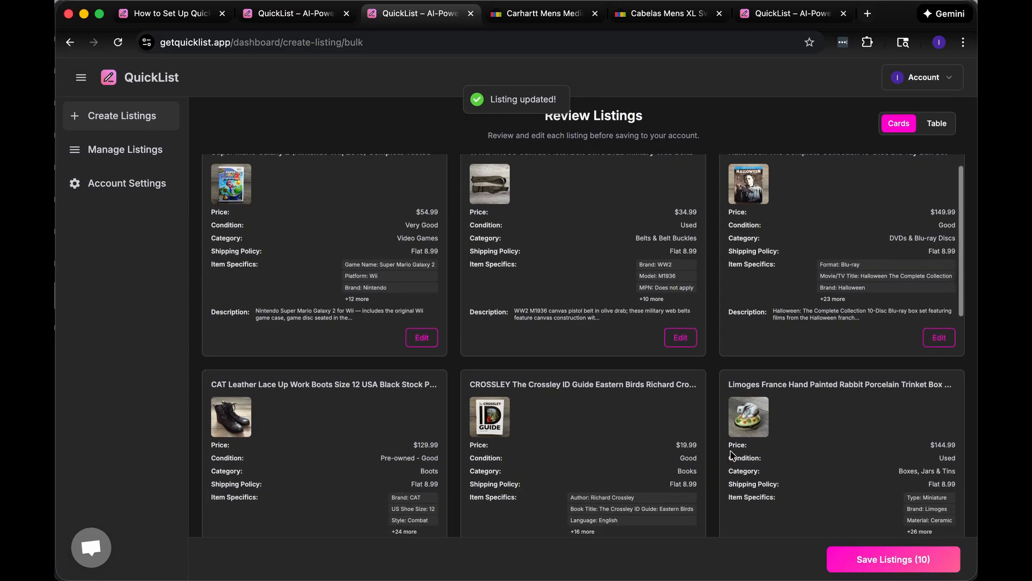
pyautogui.scroll(-2, 733, 456)
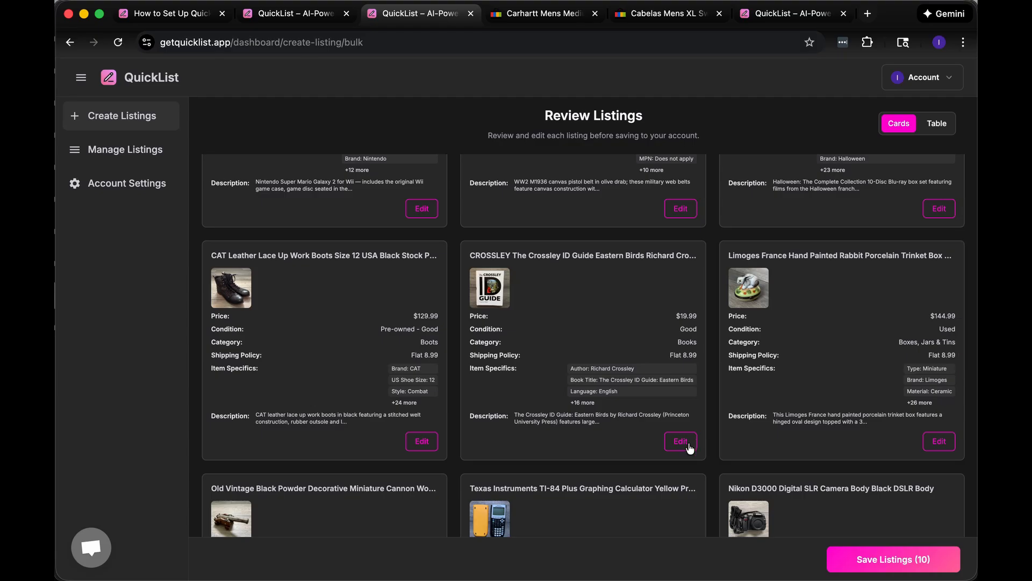
pyautogui.click(687, 444)
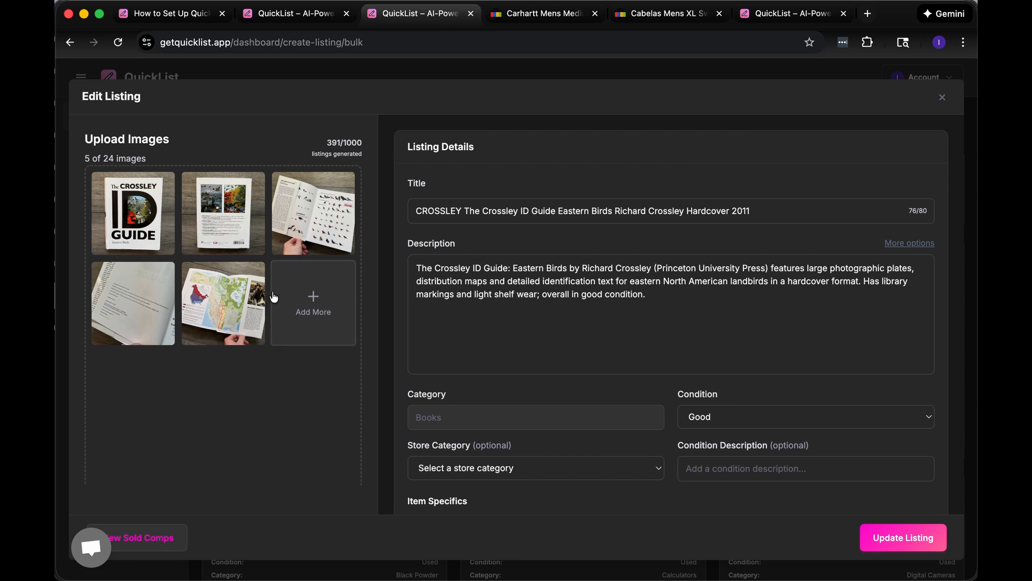
pyautogui.click(198, 311)
pyautogui.click(197, 314)
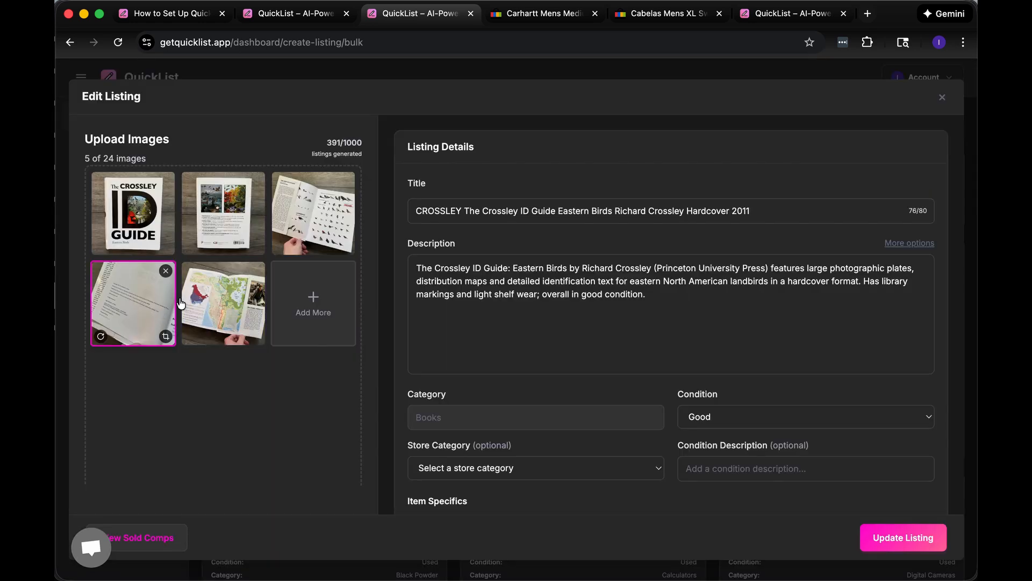
pyautogui.click(286, 236)
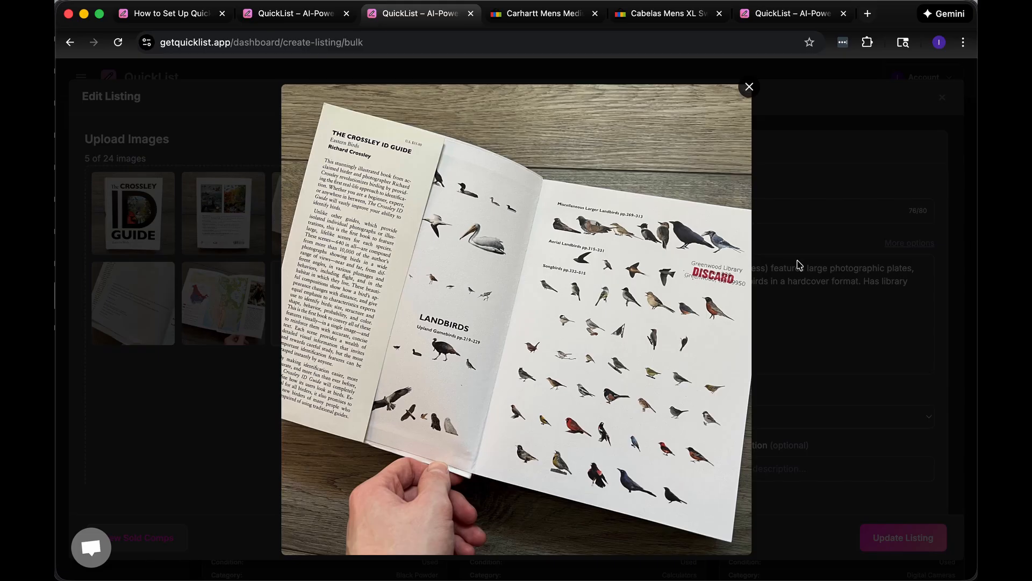
pyautogui.click(798, 265)
# - Show the 16 additional specifics of the Crossley ID Guide, review them with the pricing and shipping, and update the listing
pyautogui.scroll(-3, 747, 289)
pyautogui.scroll(-3, 715, 323)
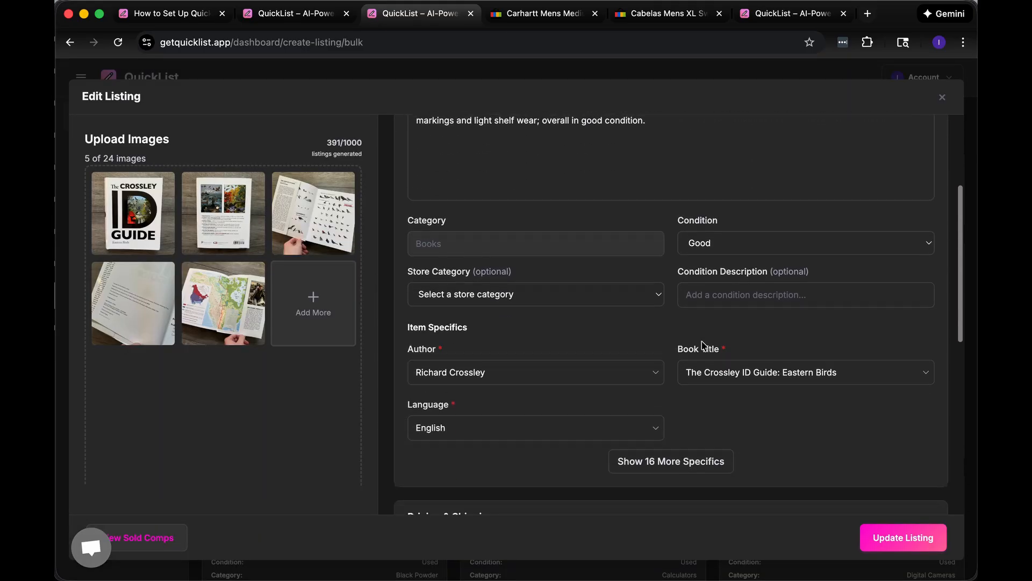
pyautogui.click(670, 405)
pyautogui.scroll(-2, 687, 364)
pyautogui.scroll(-1, 686, 364)
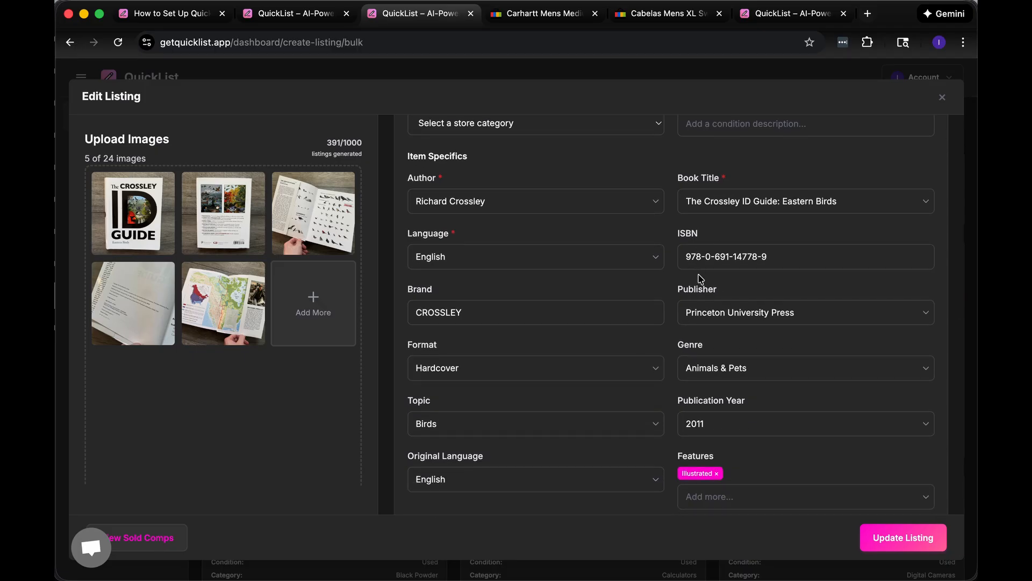
pyautogui.scroll(-1, 681, 277)
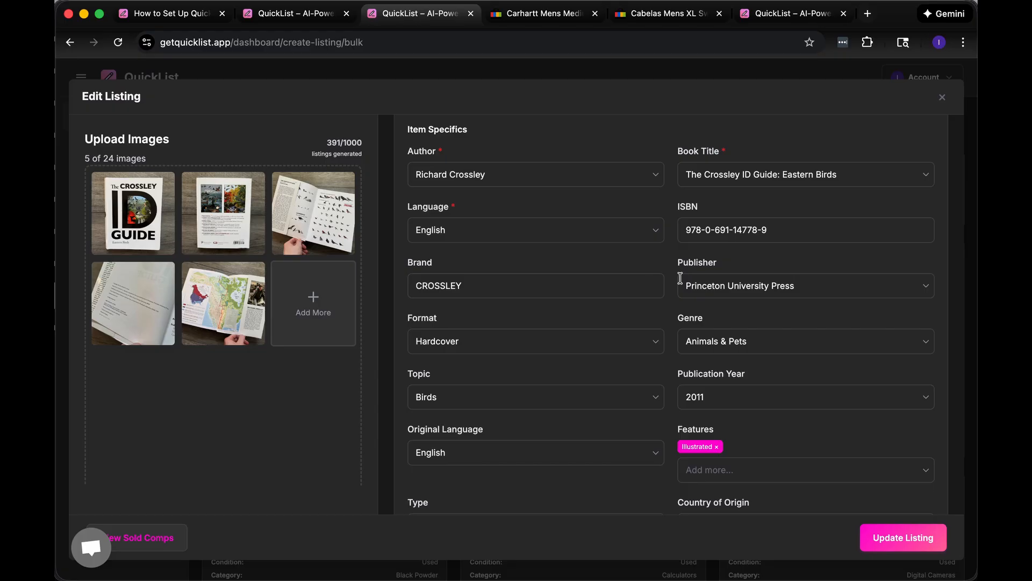
pyautogui.scroll(-1, 681, 277)
pyautogui.scroll(-1, 681, 275)
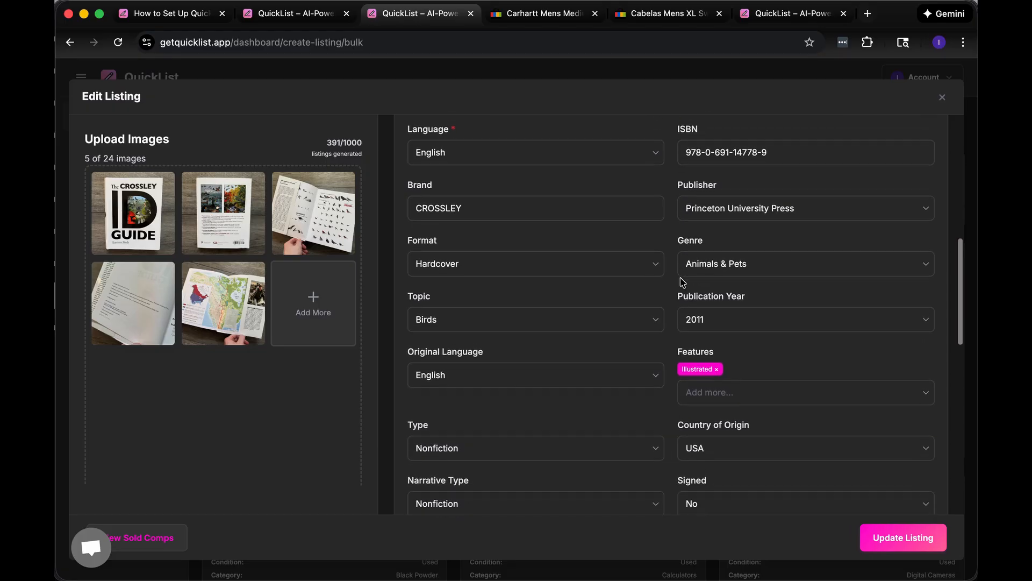
pyautogui.scroll(-10, 682, 281)
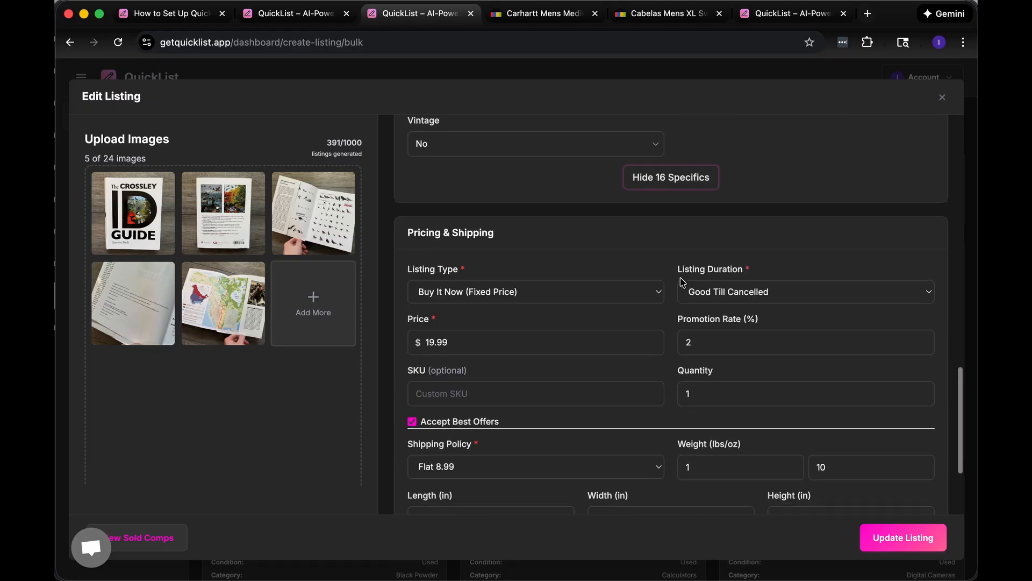
pyautogui.click(904, 538)
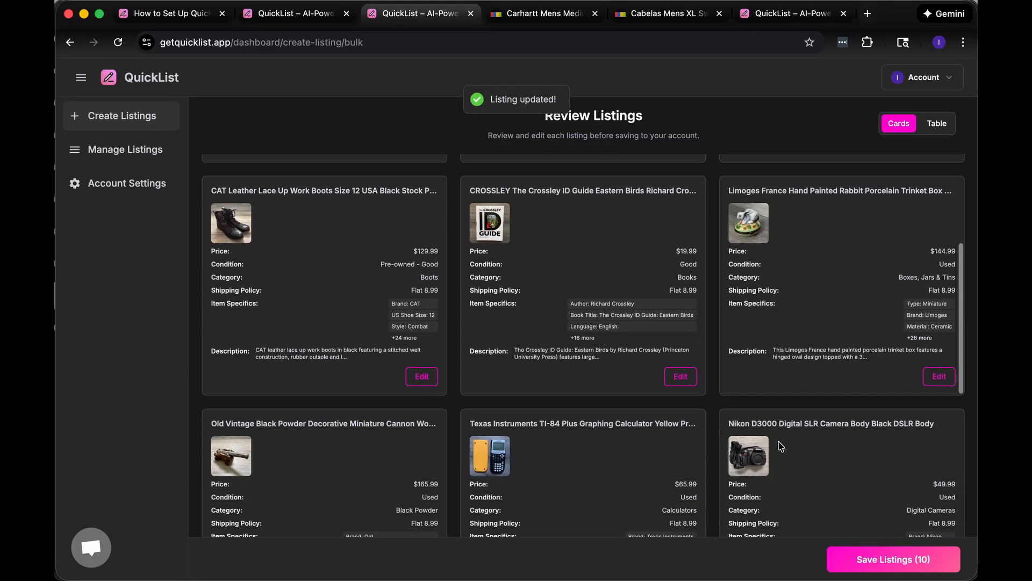
# - Open the MCA Back to the Future cassette listing and inspect its photos, enlarging the front cover image
pyautogui.scroll(-3, 781, 446)
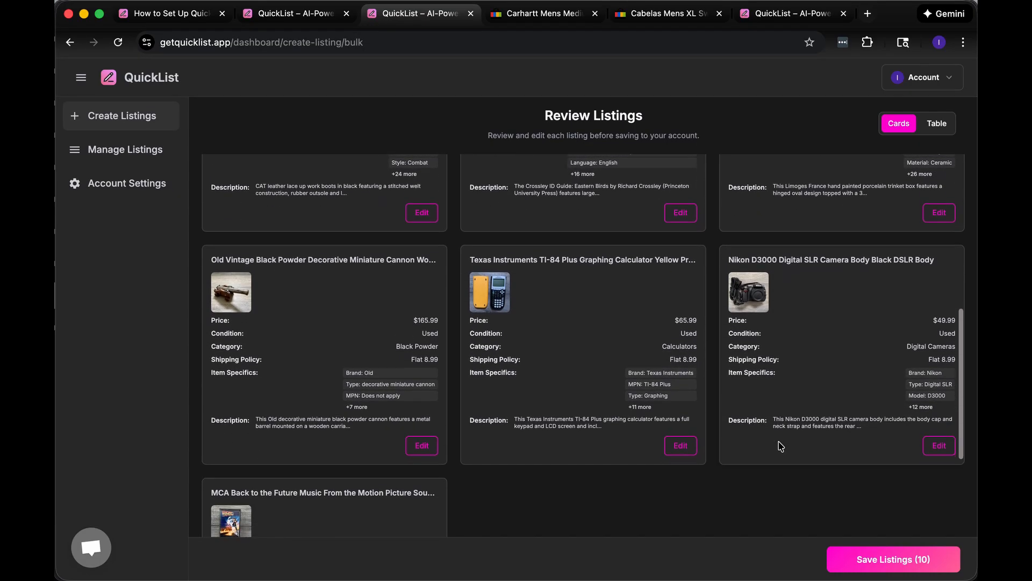
pyautogui.scroll(-1, 781, 447)
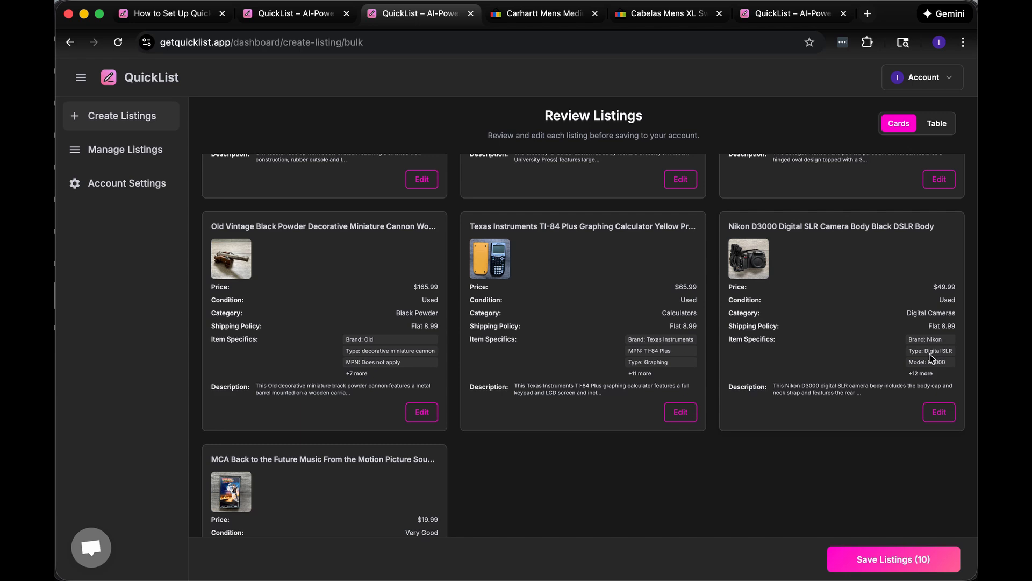
pyautogui.scroll(-3, 616, 410)
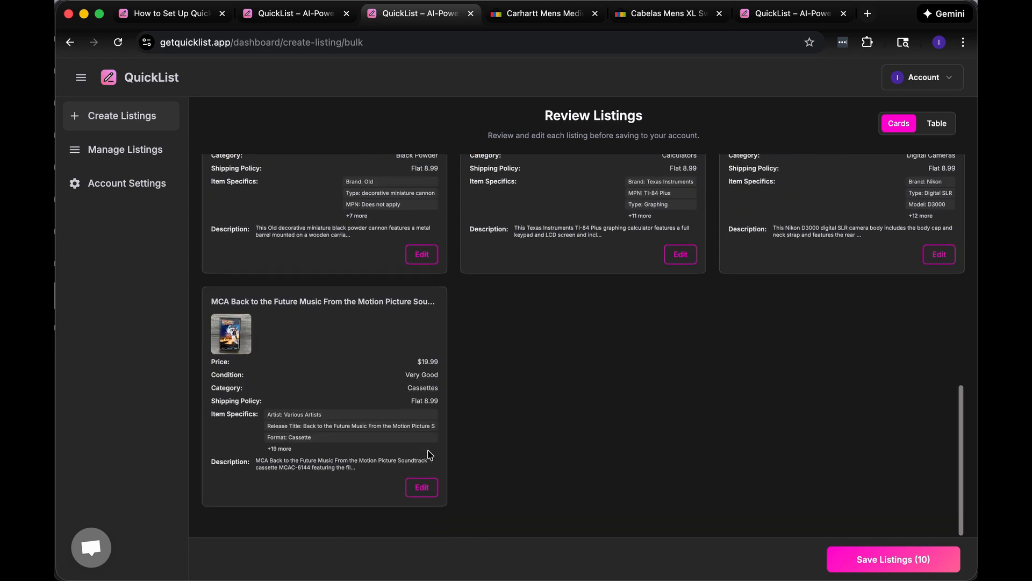
pyautogui.click(421, 487)
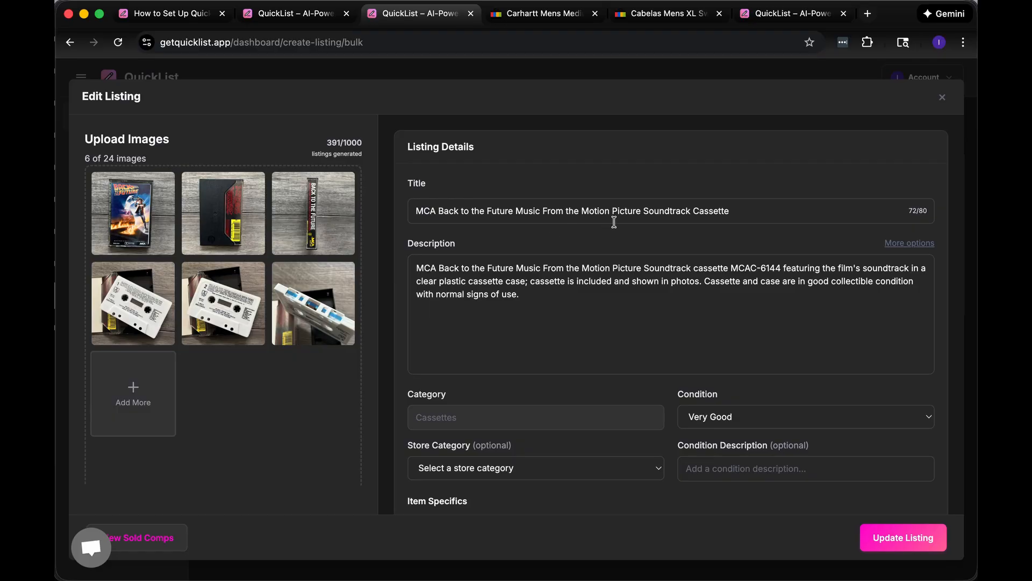
pyautogui.moveTo(219, 278)
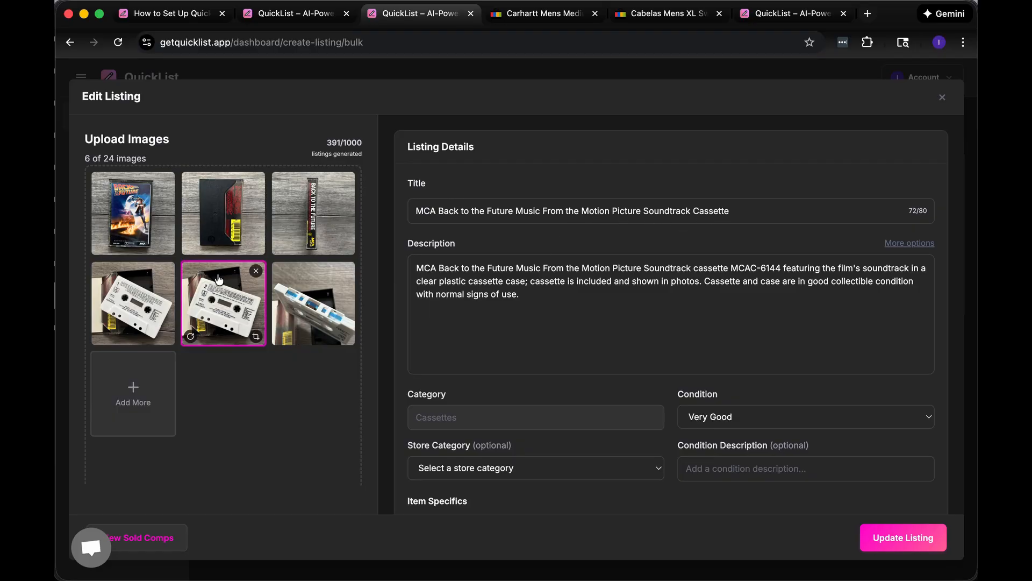
pyautogui.click(307, 234)
pyautogui.click(237, 246)
pyautogui.click(143, 226)
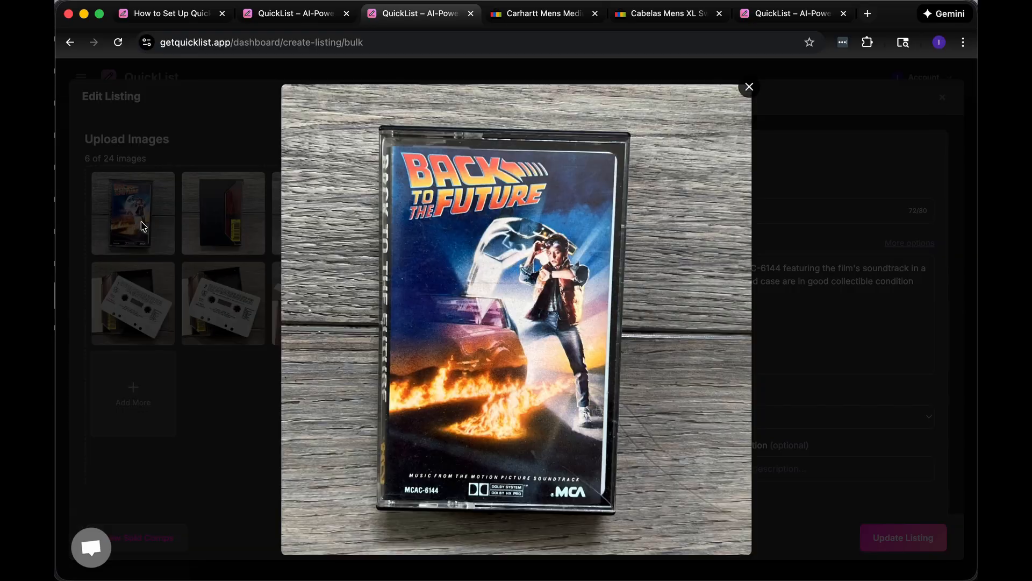
pyautogui.click(144, 225)
# - Review the cassette listing's description, condition, item specifics, pricing and shipping, and close it without updating
pyautogui.scroll(-1, 577, 301)
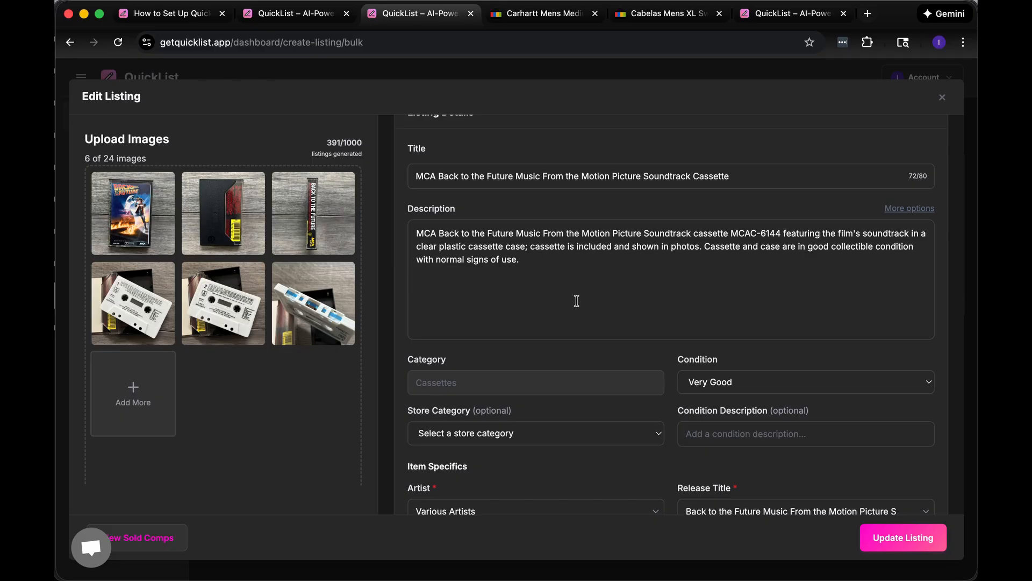
pyautogui.scroll(-4, 577, 301)
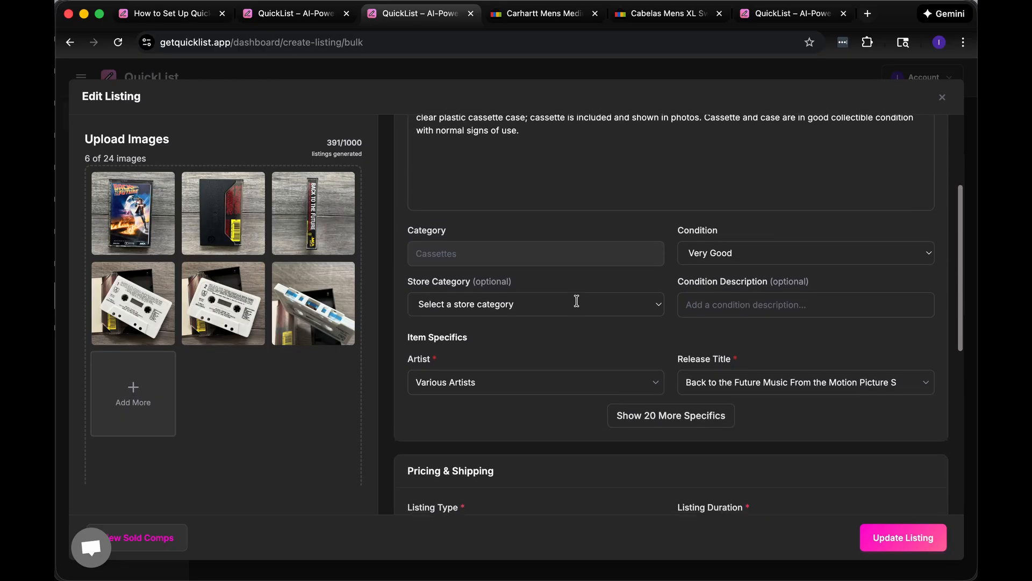
pyautogui.scroll(-8, 577, 304)
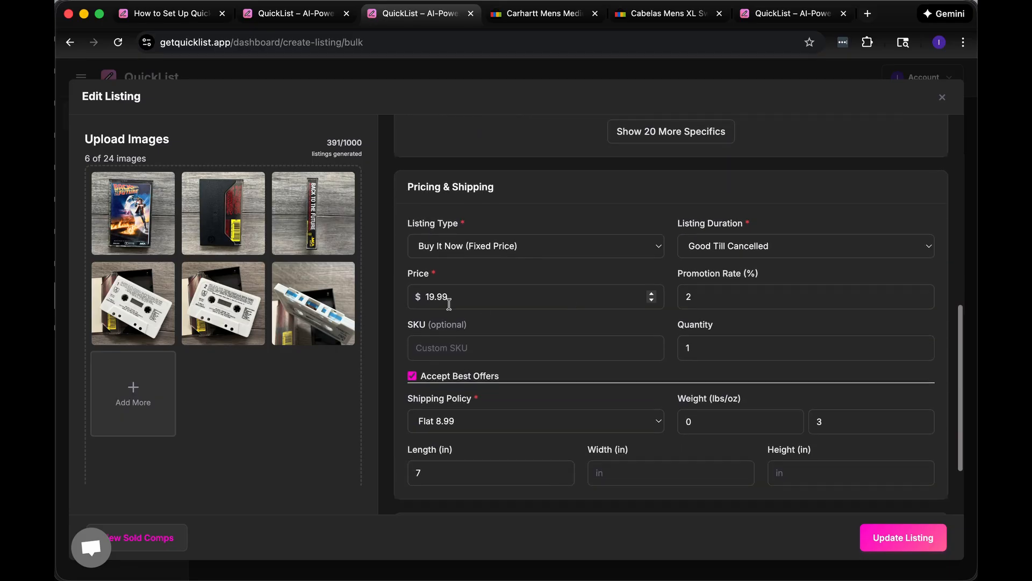
pyautogui.scroll(10, 600, 441)
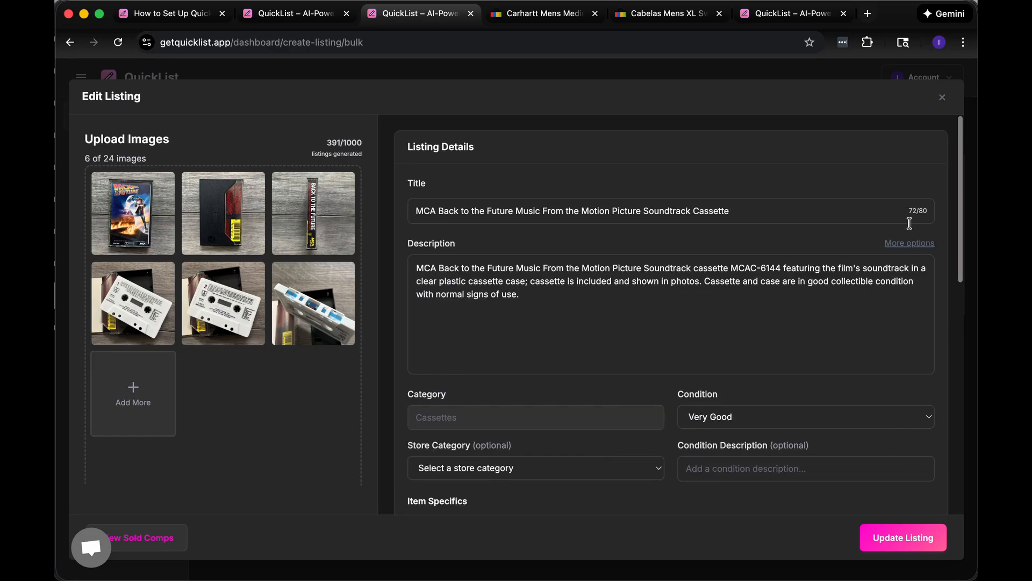
pyautogui.click(942, 97)
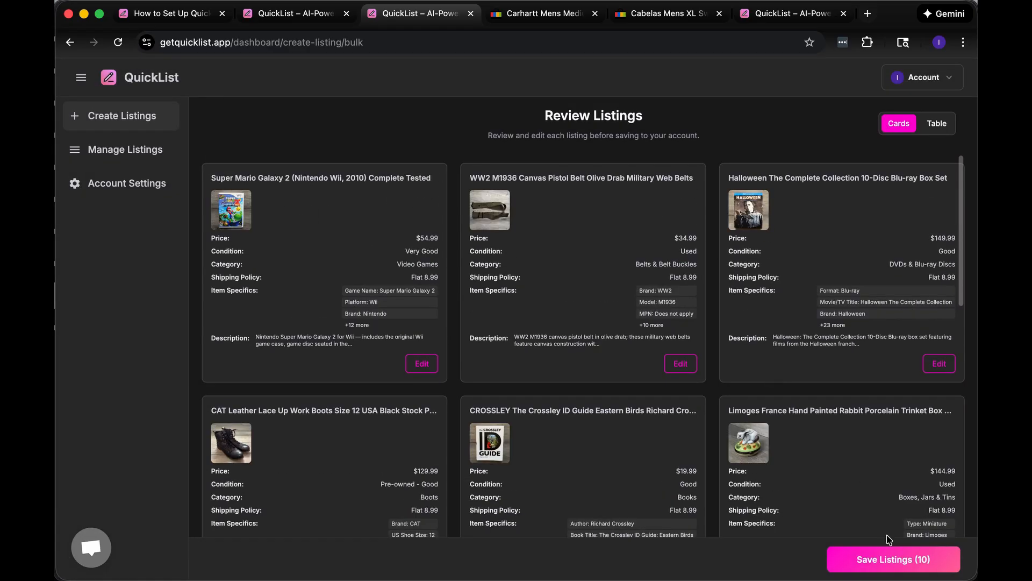
# - Save the ten reviewed listings and open the overview for managing all saved listings
pyautogui.click(889, 557)
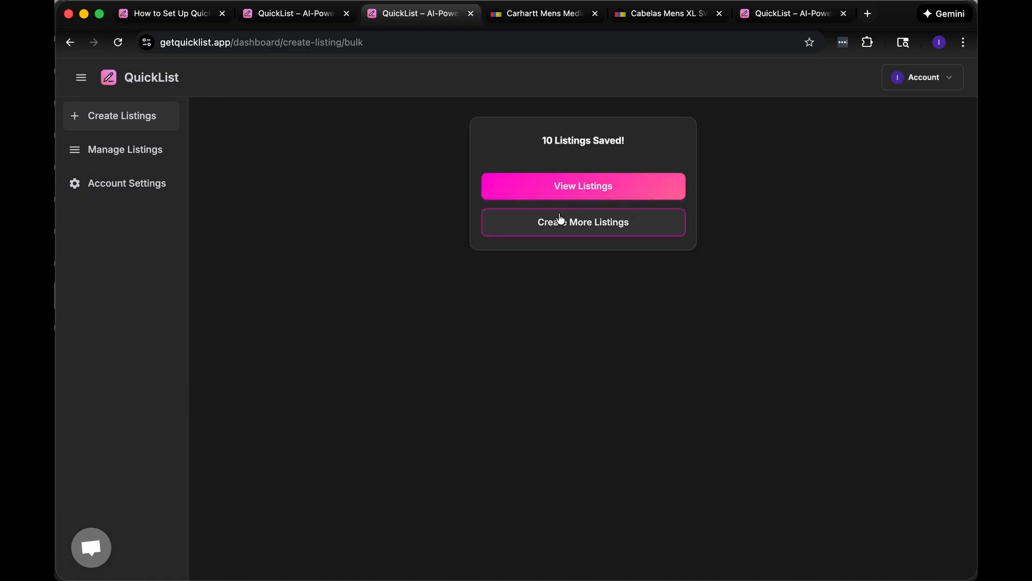
pyautogui.click(554, 198)
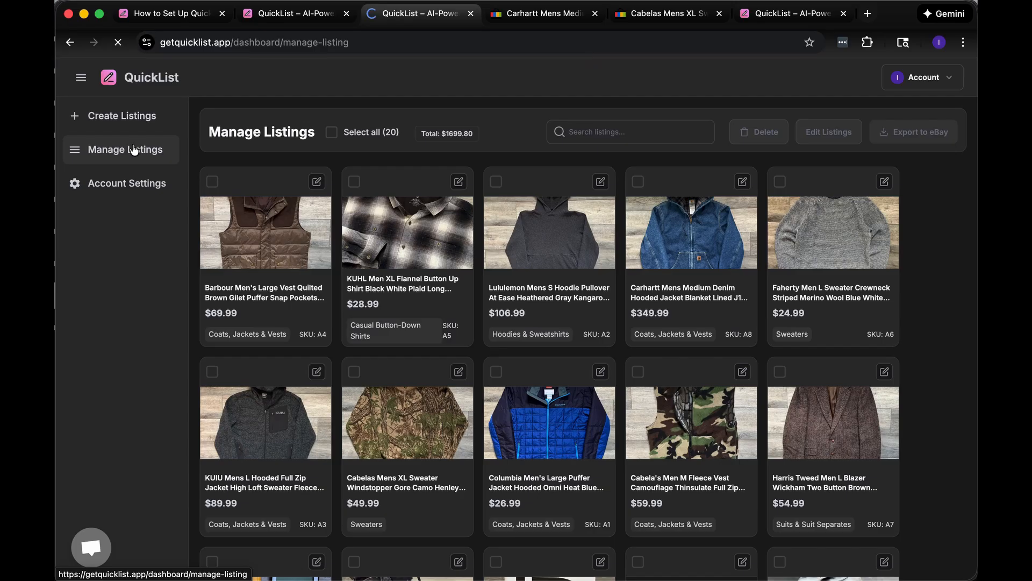
pyautogui.click(138, 148)
# - Look through both saved batches in the listings overview and view the support chat, closing it again
pyautogui.scroll(-8, 540, 264)
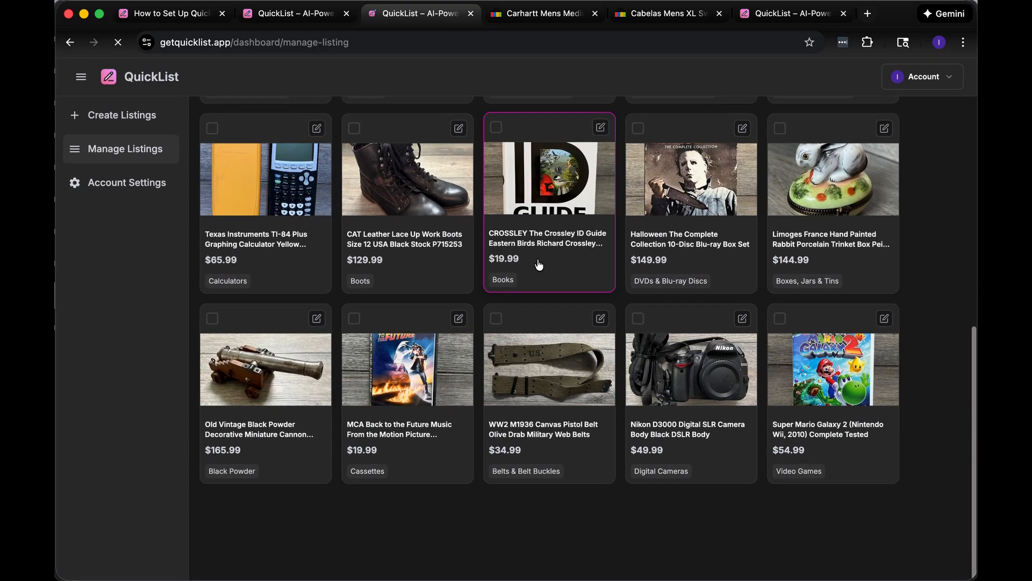
pyautogui.scroll(8, 539, 265)
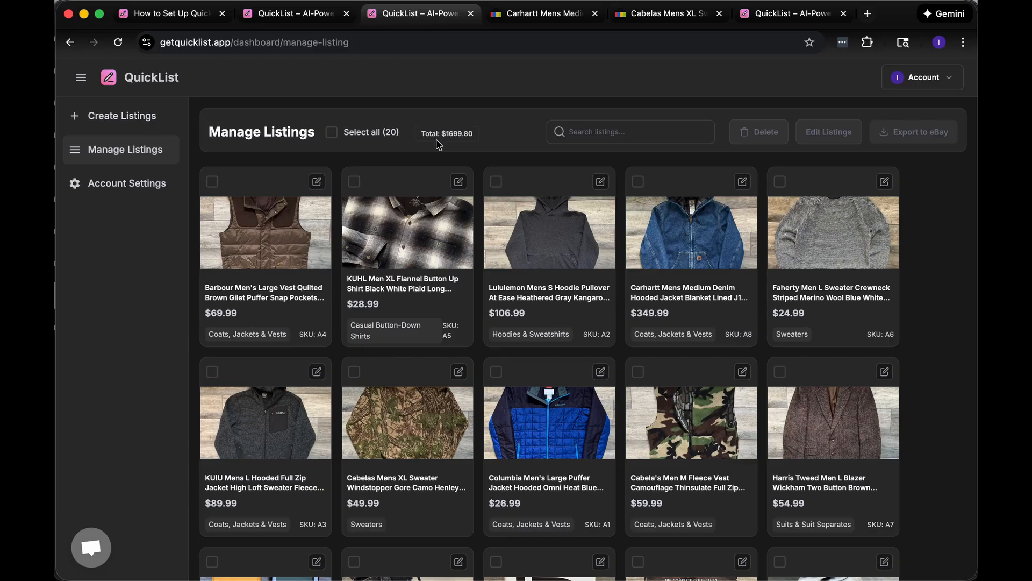
pyautogui.scroll(-5, 536, 289)
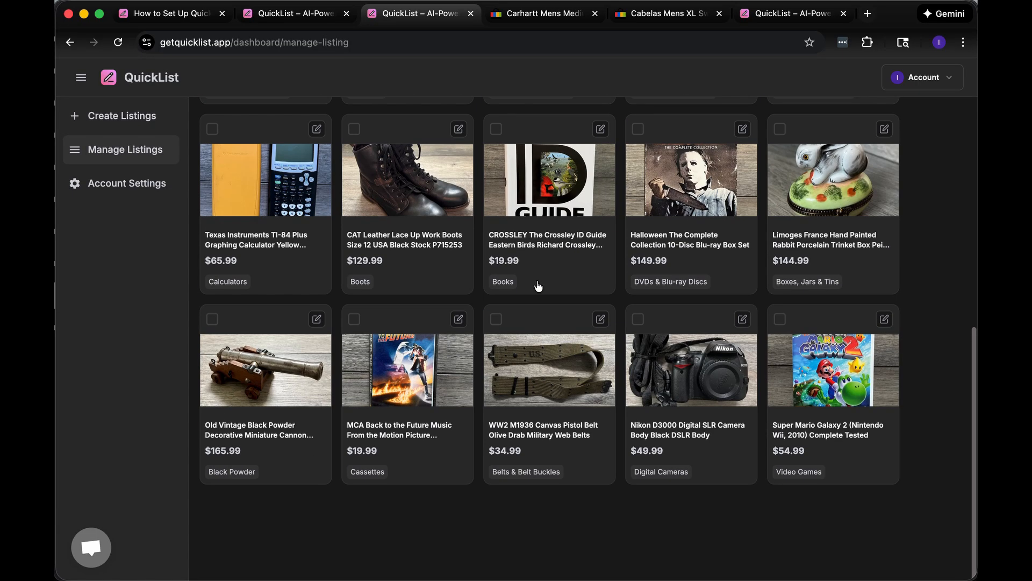
pyautogui.scroll(5, 538, 286)
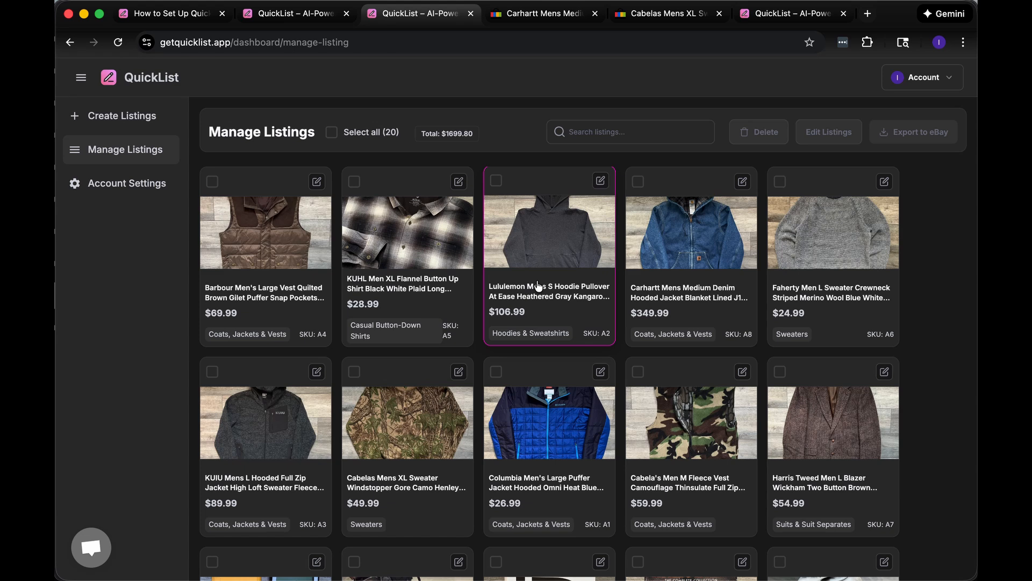
pyautogui.click(91, 548)
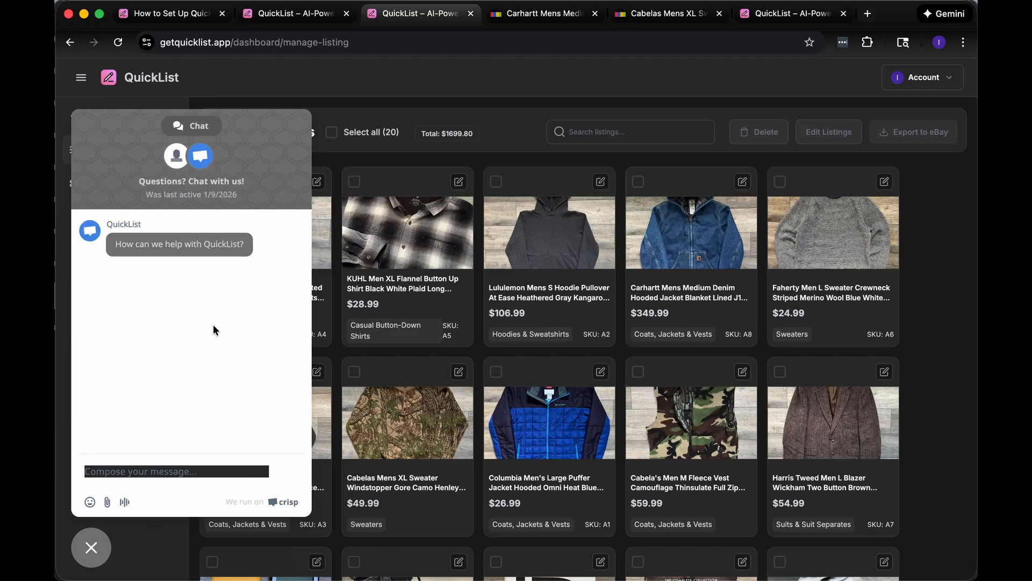
pyautogui.click(93, 546)
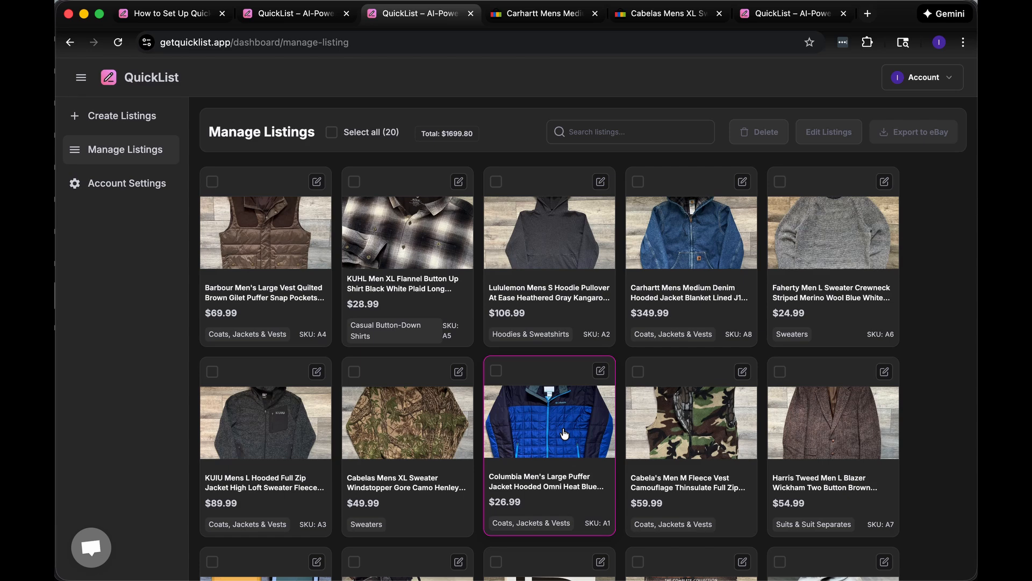
# - Switch to the QuickList homepage and examine the demo video section and the pricing plans
pyautogui.click(296, 13)
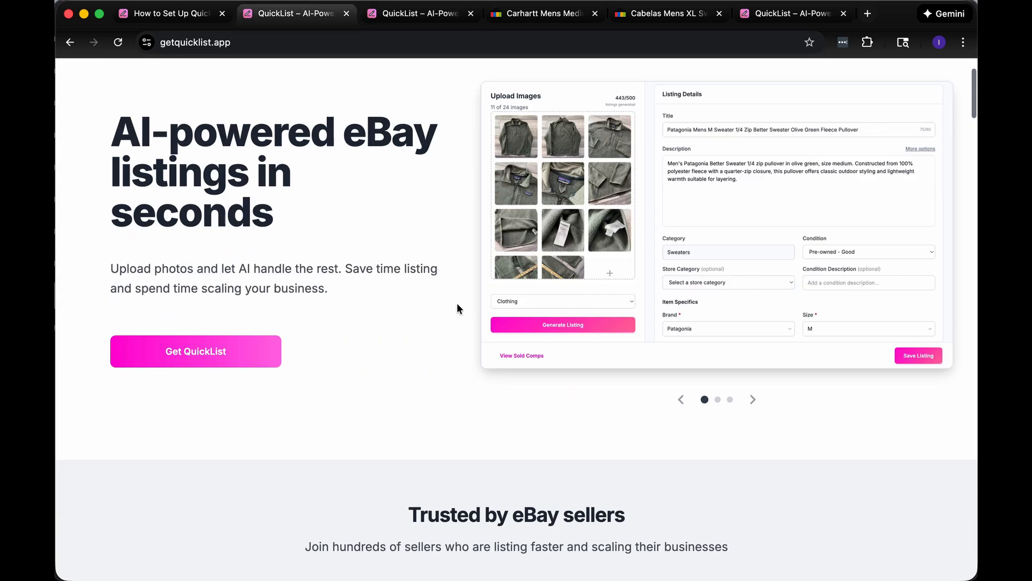
pyautogui.scroll(-20, 456, 309)
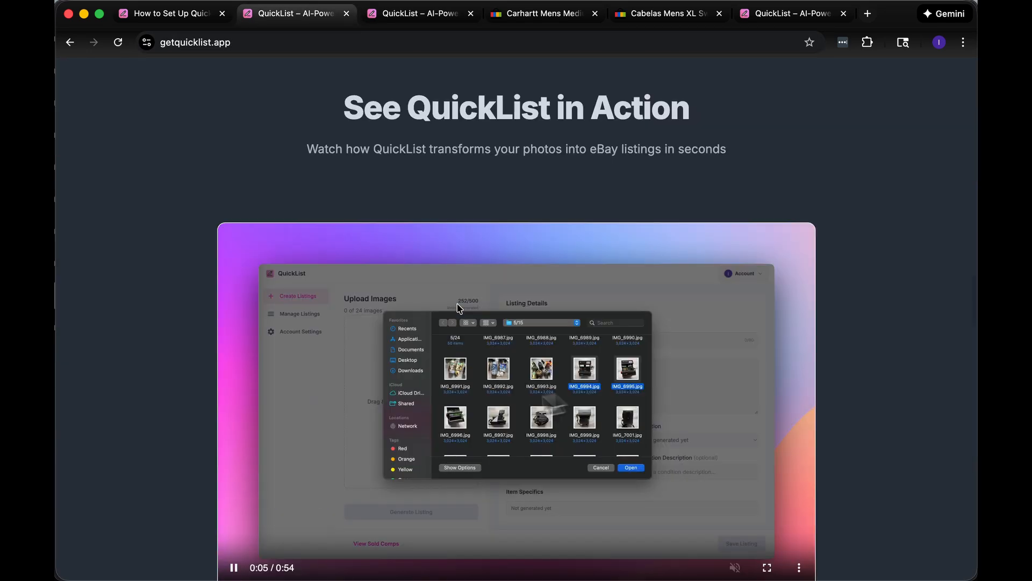
pyautogui.scroll(-15, 458, 303)
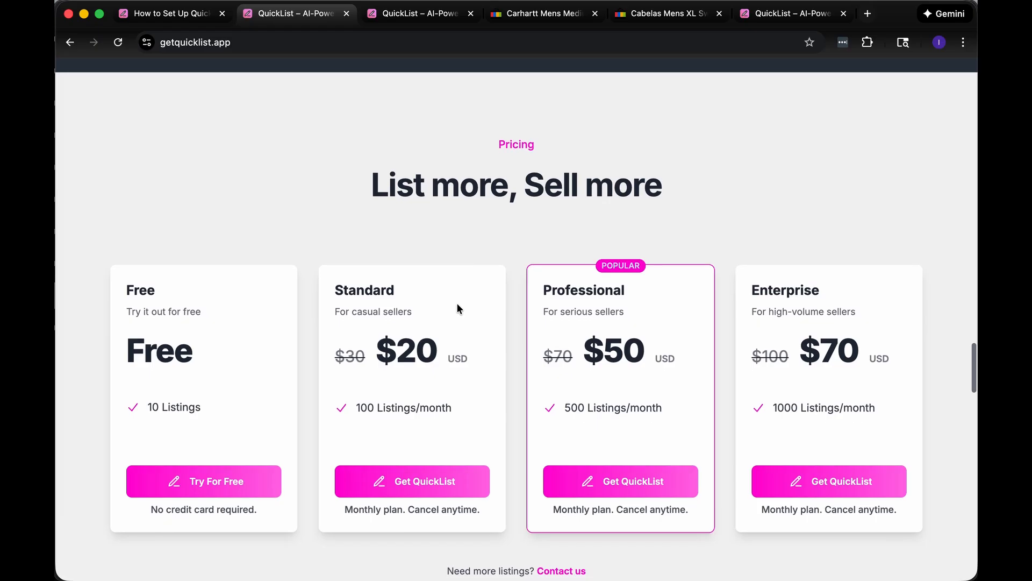
pyautogui.scroll(20, 457, 308)
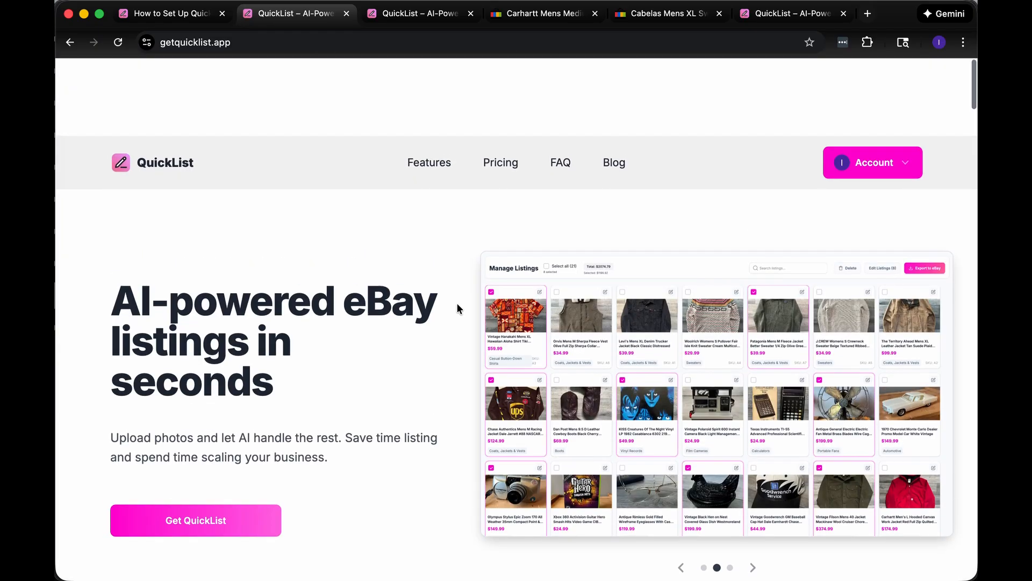